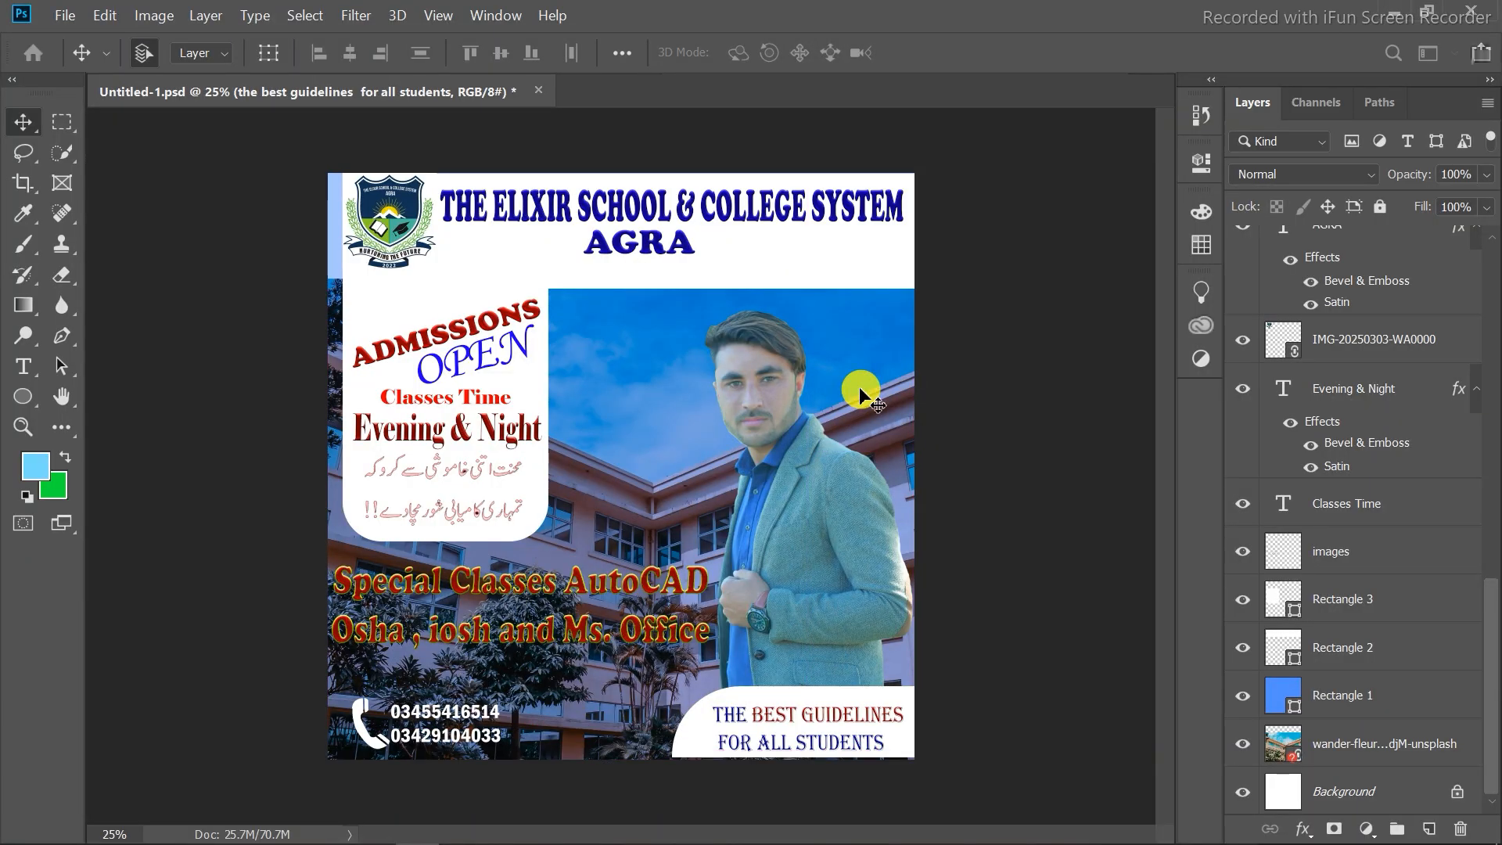
# Create a new 3000 × 3000 pixel document.
pyautogui.hotkey('ctrl', 'n')
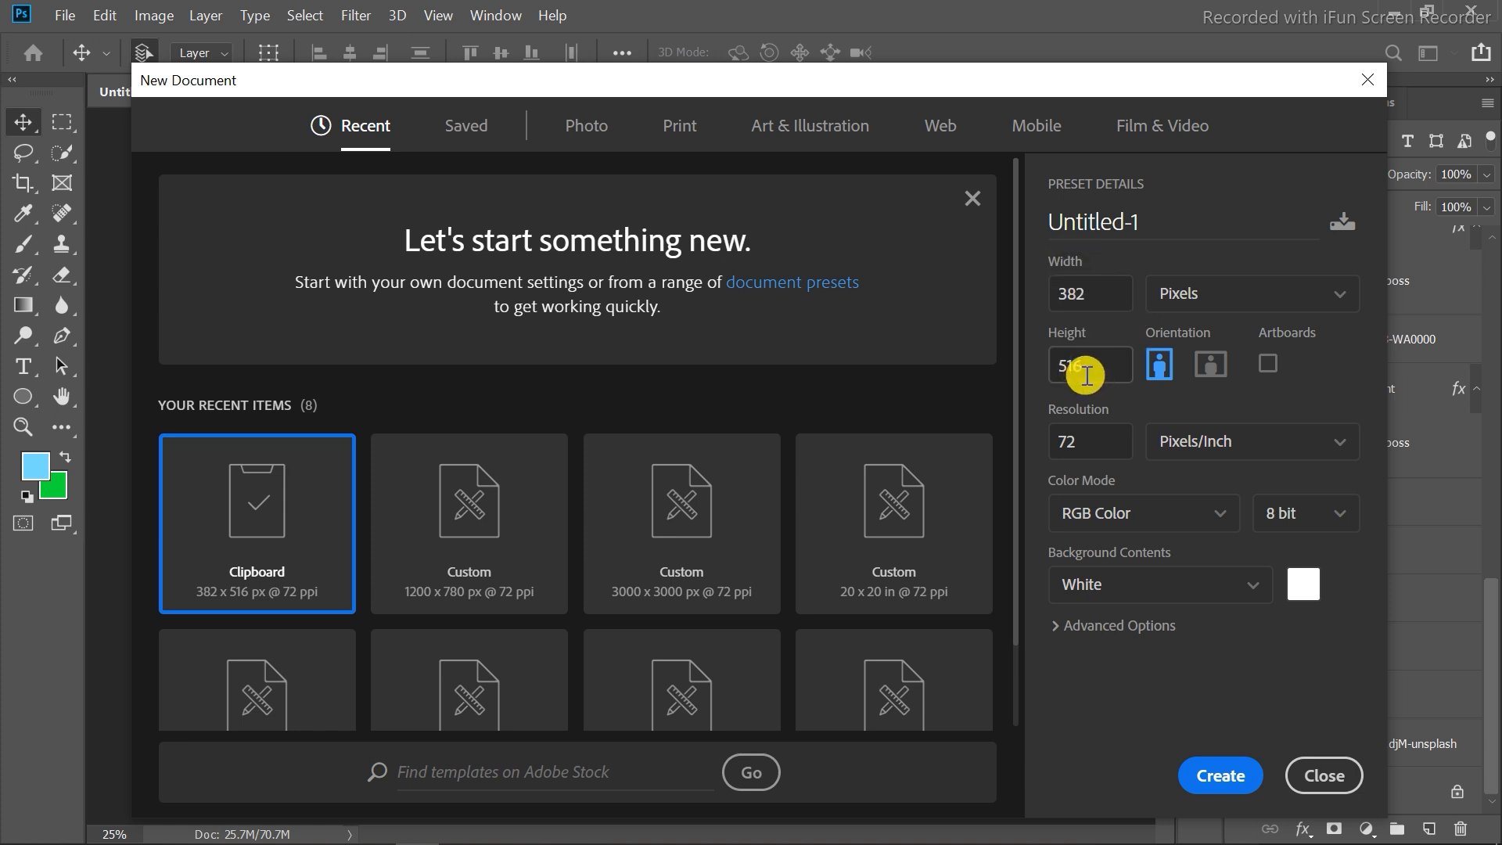
pyautogui.click(1099, 301)
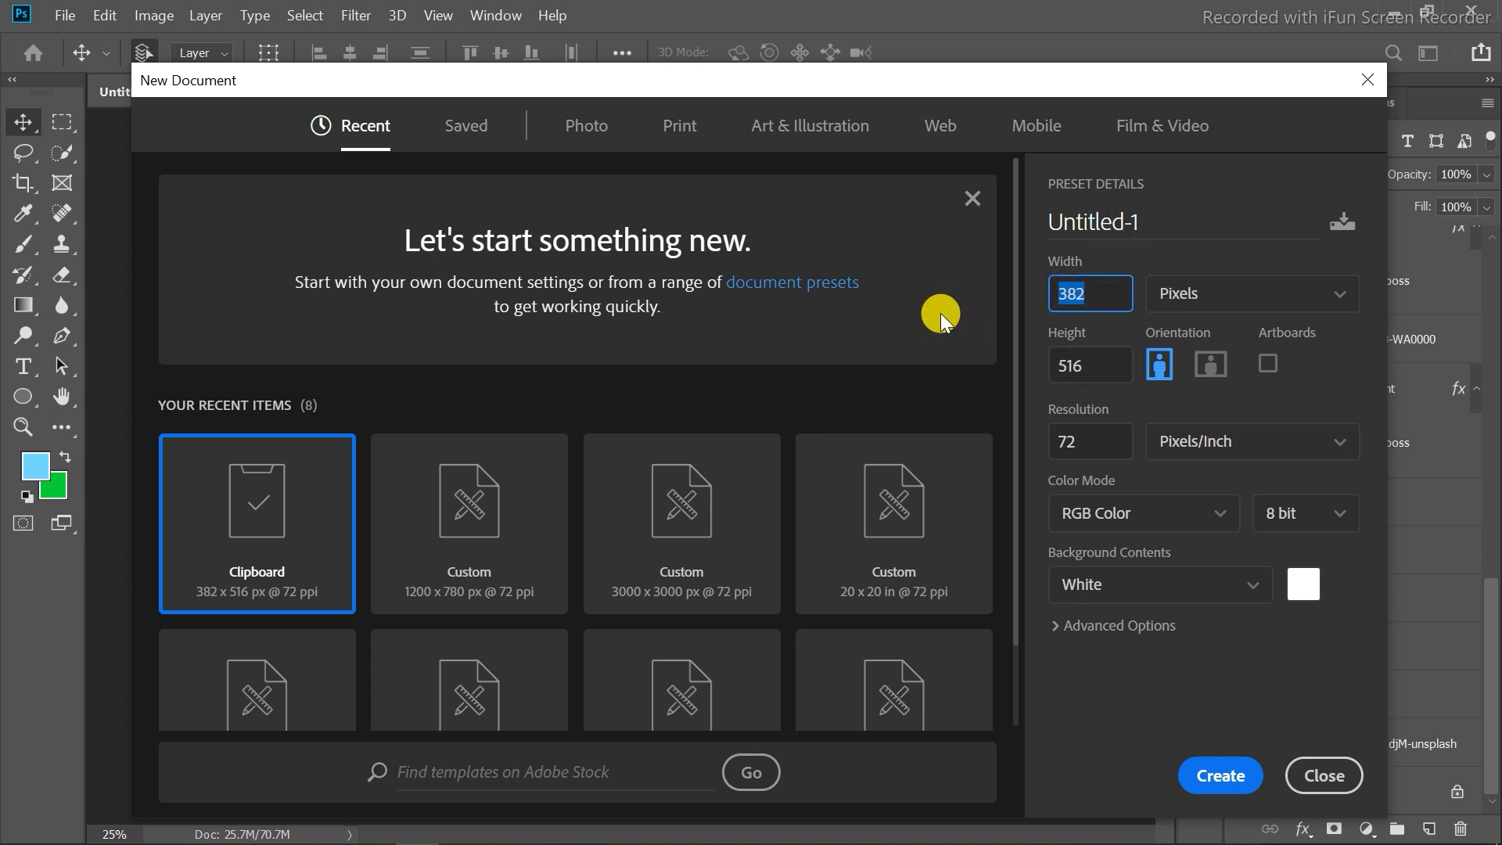
pyautogui.write('3000')
pyautogui.click(1089, 361)
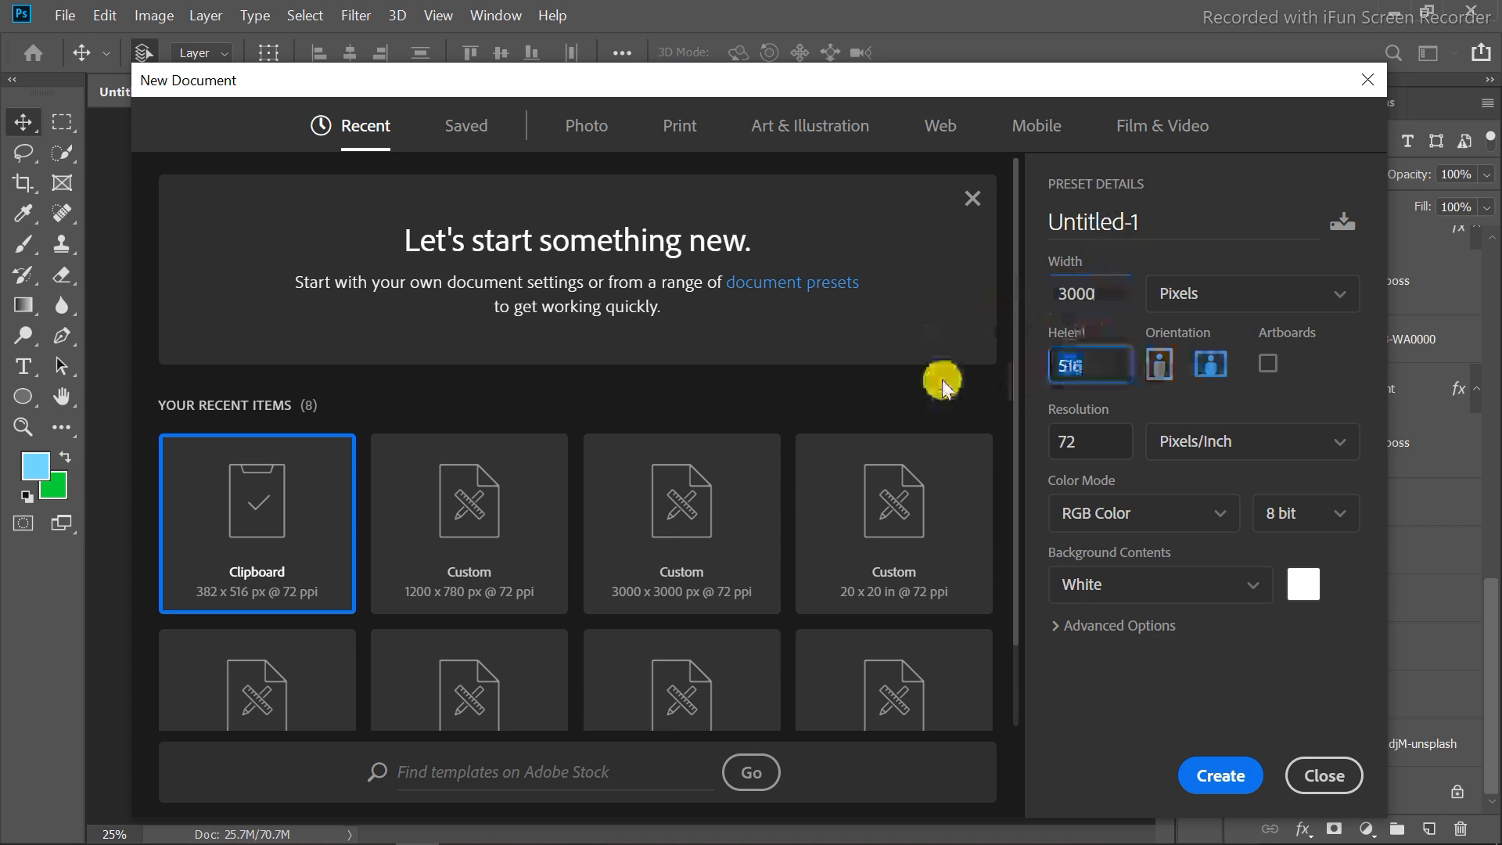
pyautogui.write('3000')
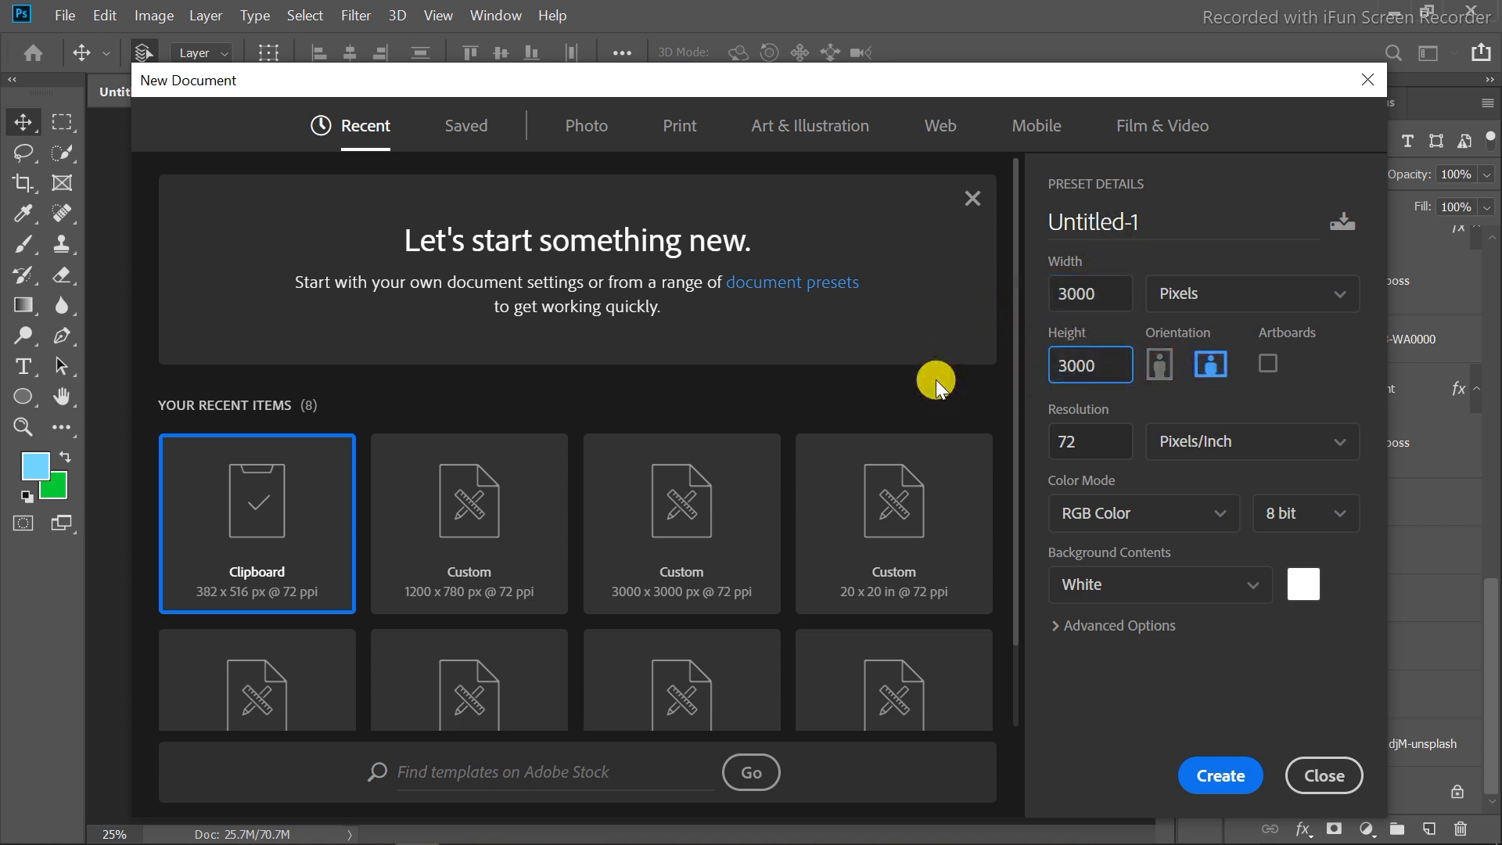
pyautogui.click(1220, 782)
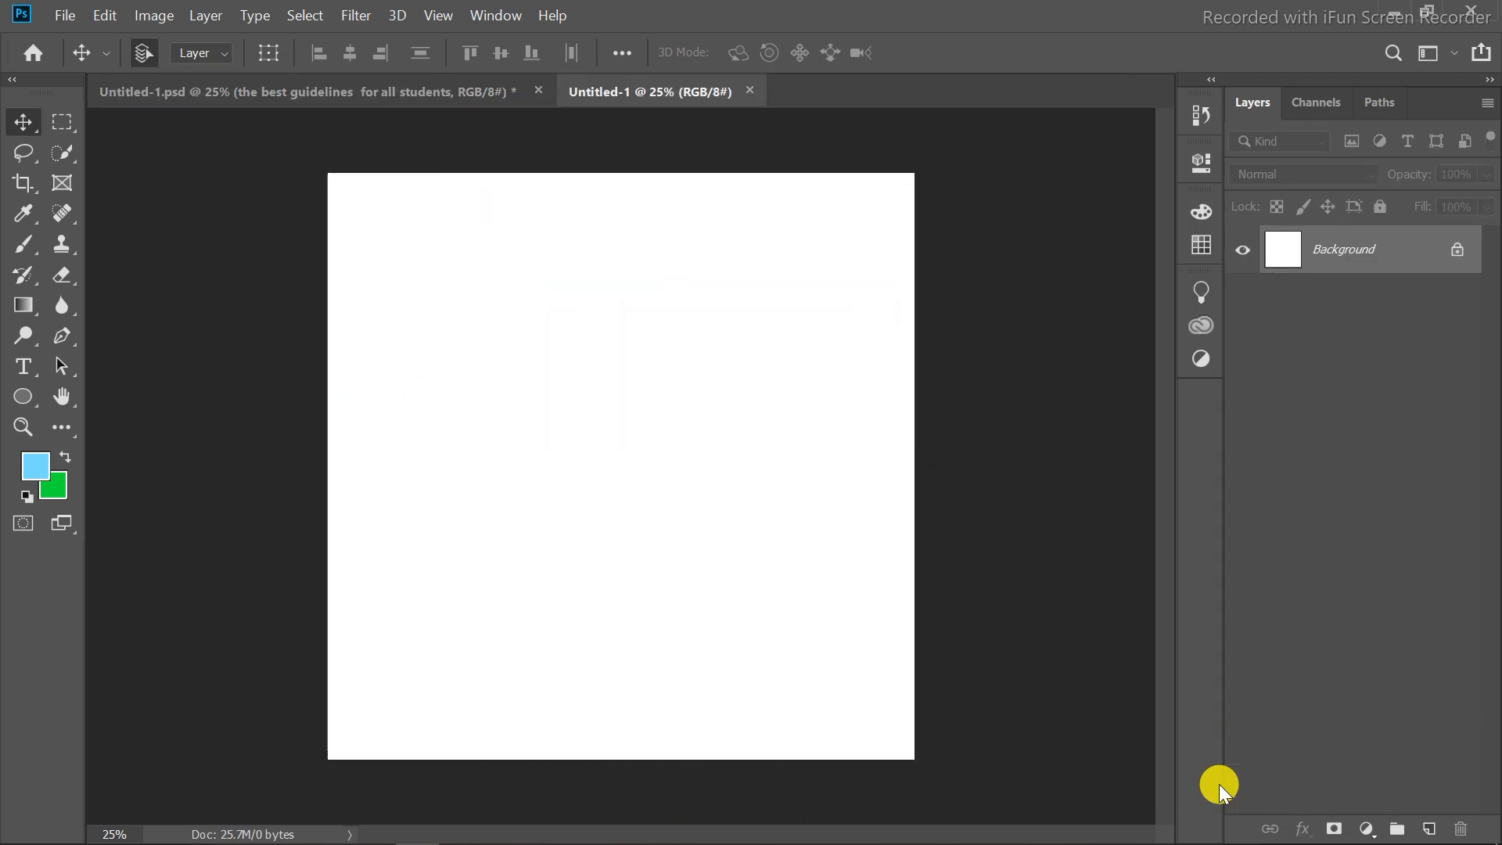
# Review the layer structure of the finished flyer document for reference.
pyautogui.click(413, 86)
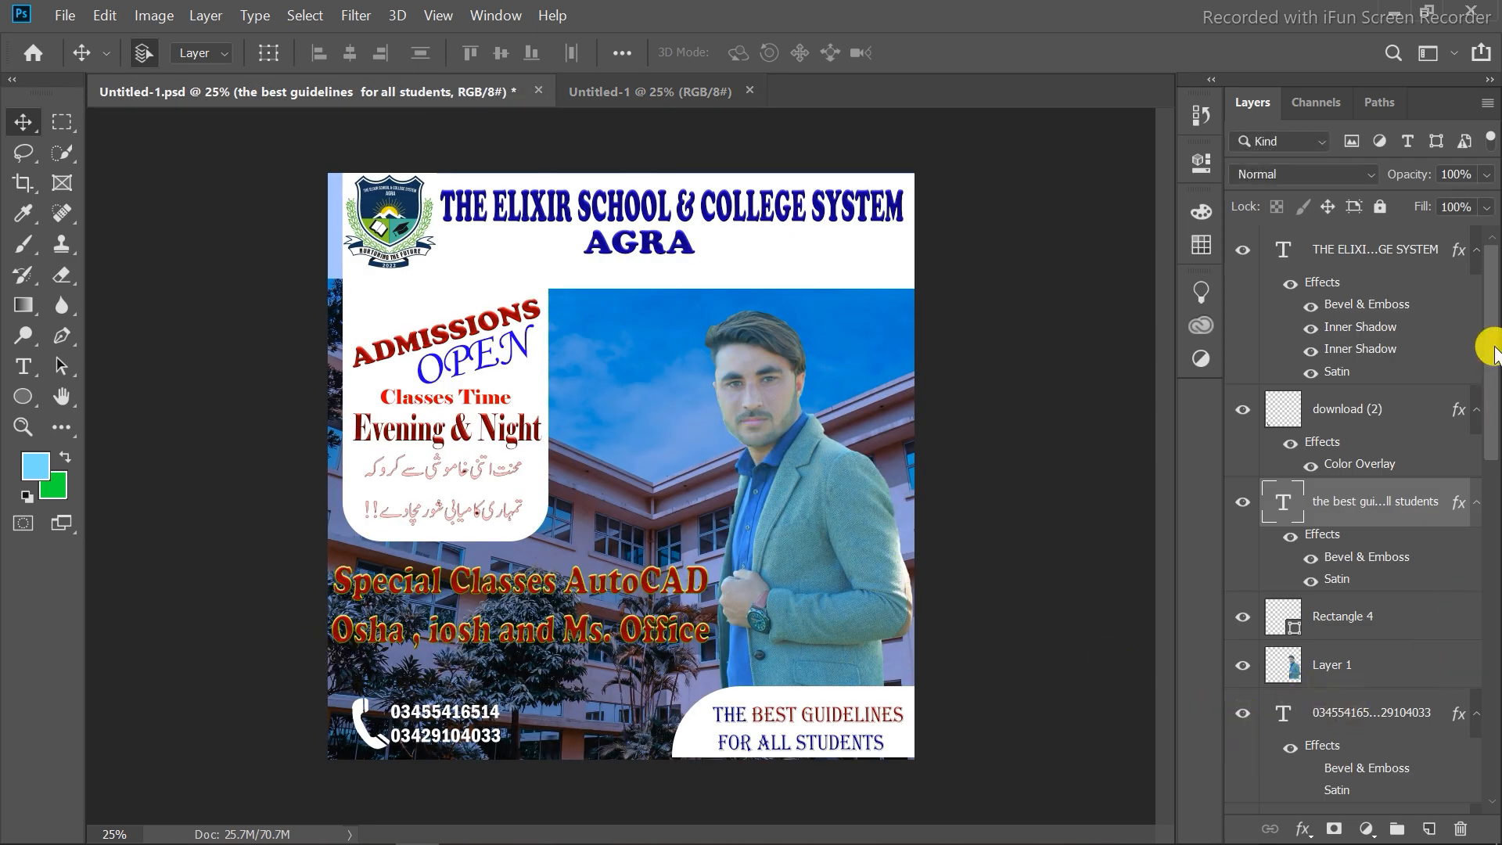
pyautogui.moveTo(1490, 352); pyautogui.dragTo(1465, 765)
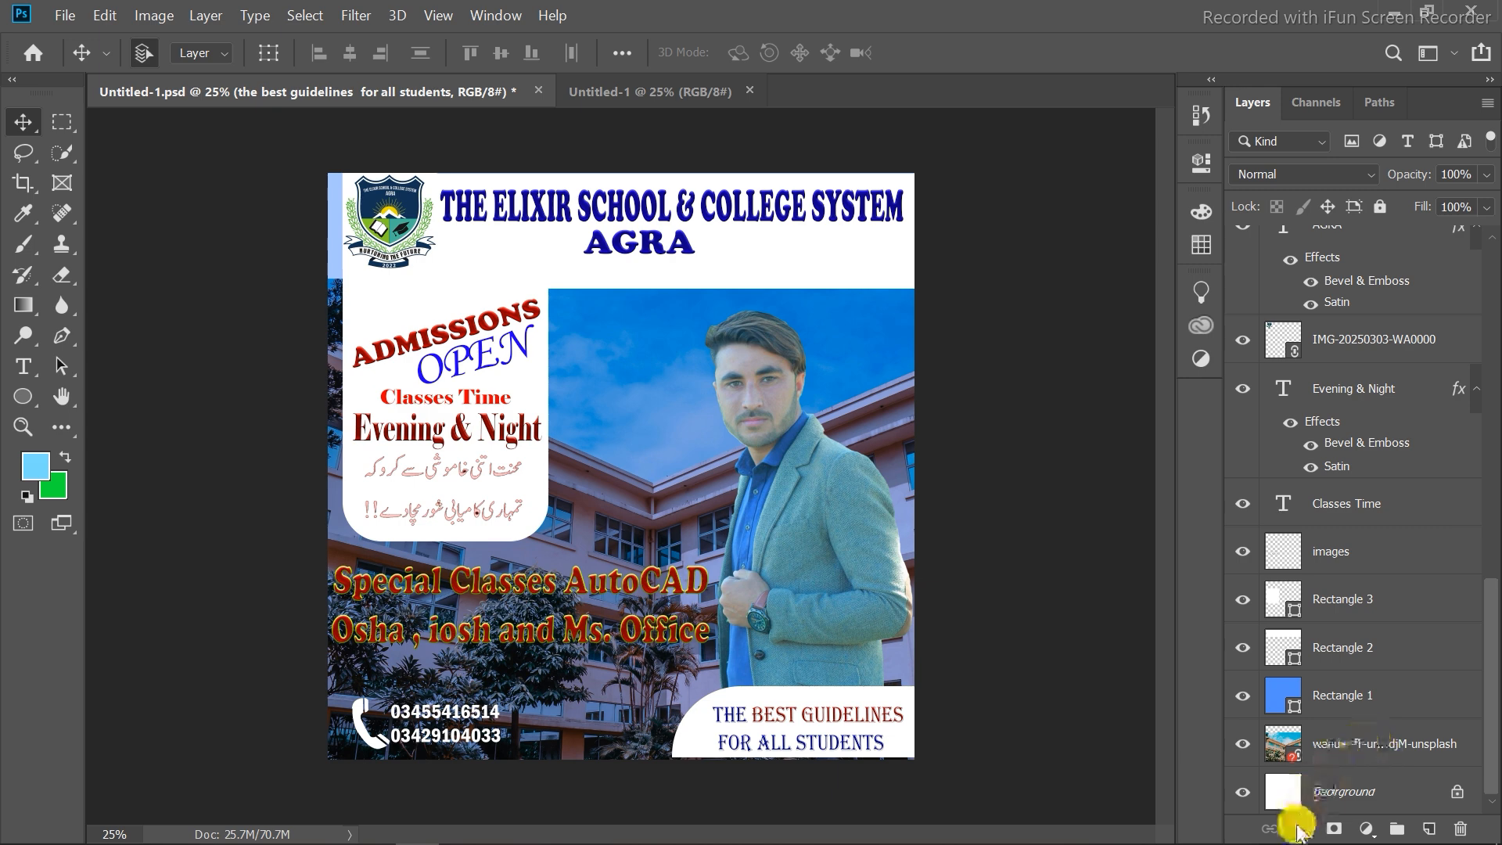
pyautogui.click(617, 84)
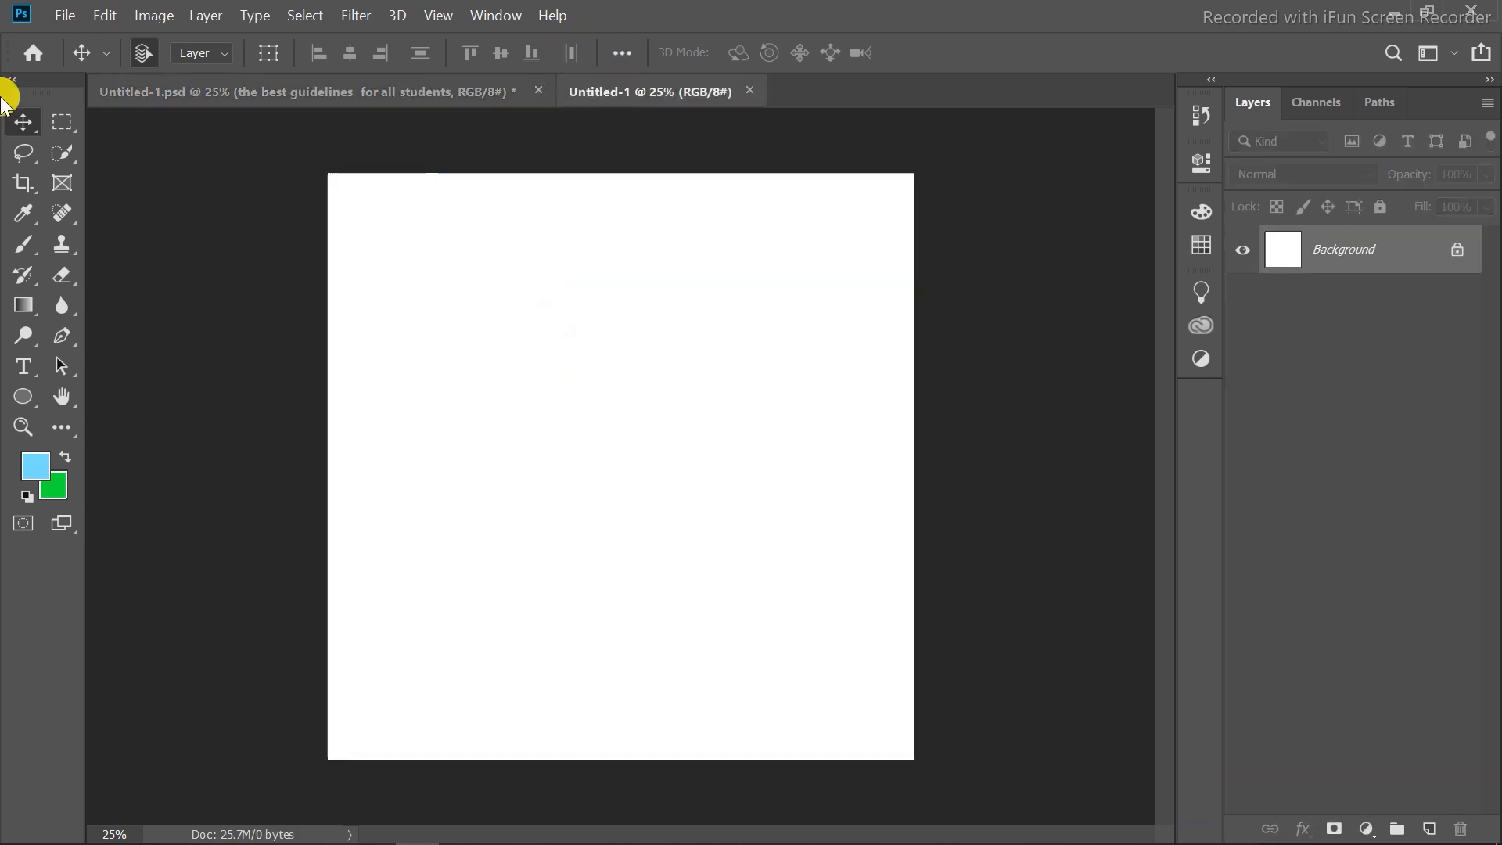
# Place the linked image kaleb-tapp-1deQbU6DhBg-unsplash from the Project > New folder into the new document.
pyautogui.click(65, 16)
pyautogui.click(126, 459)
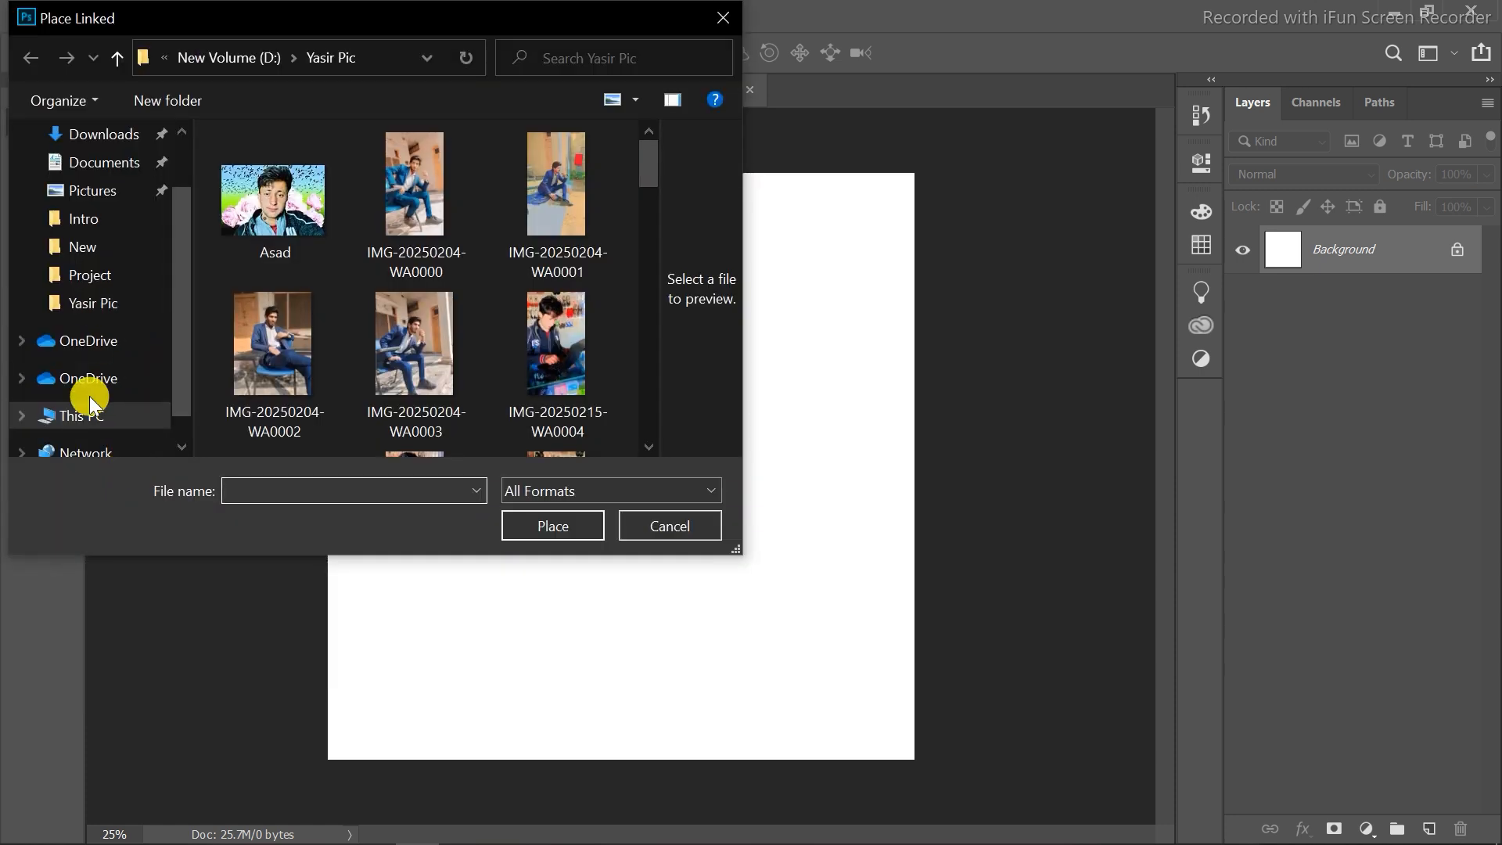
pyautogui.click(50, 411)
pyautogui.doubleClick(376, 389)
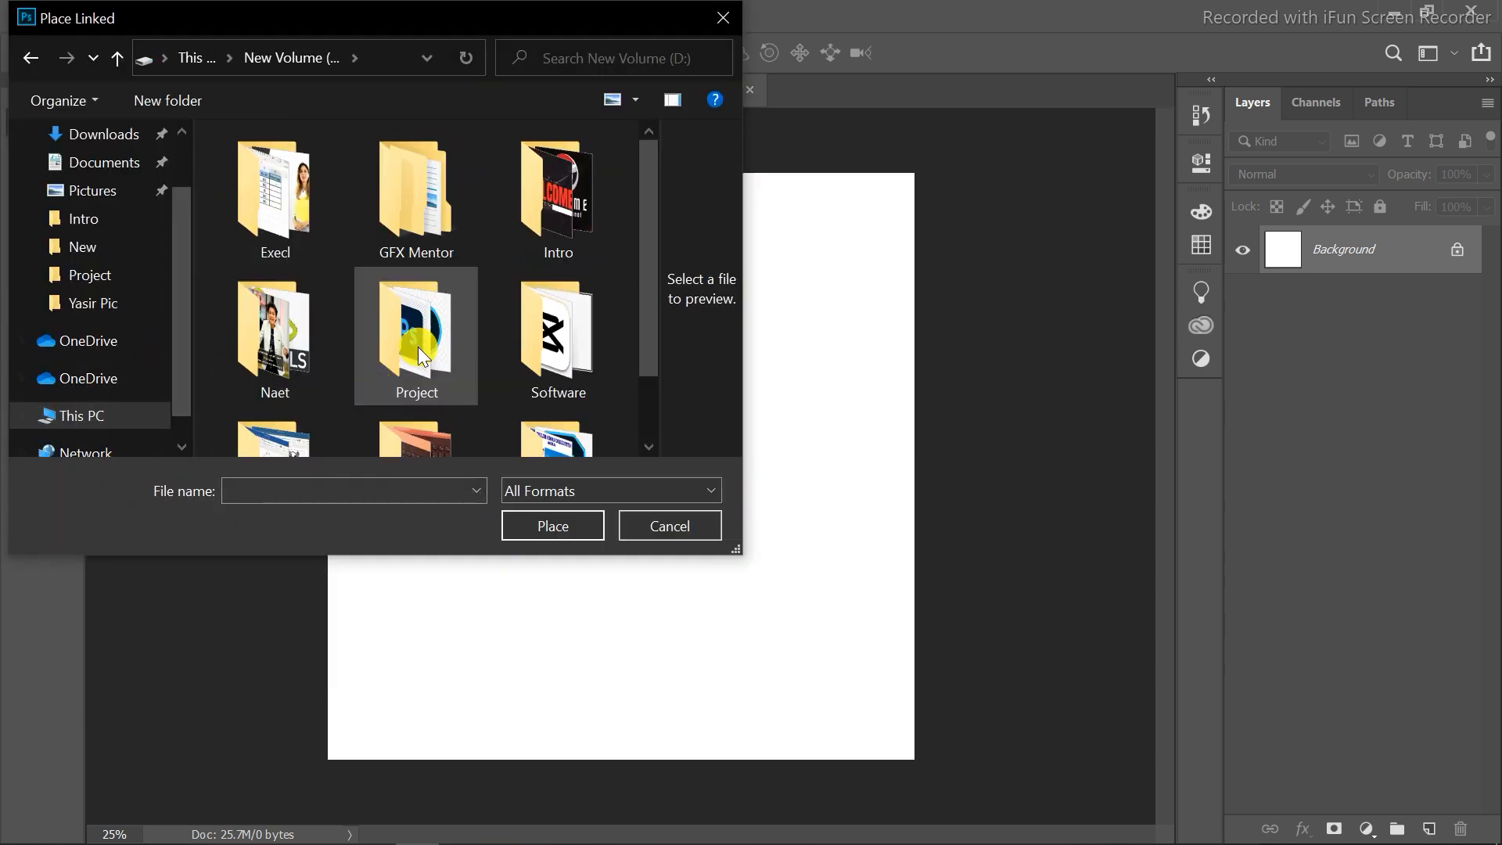
pyautogui.doubleClick(555, 378)
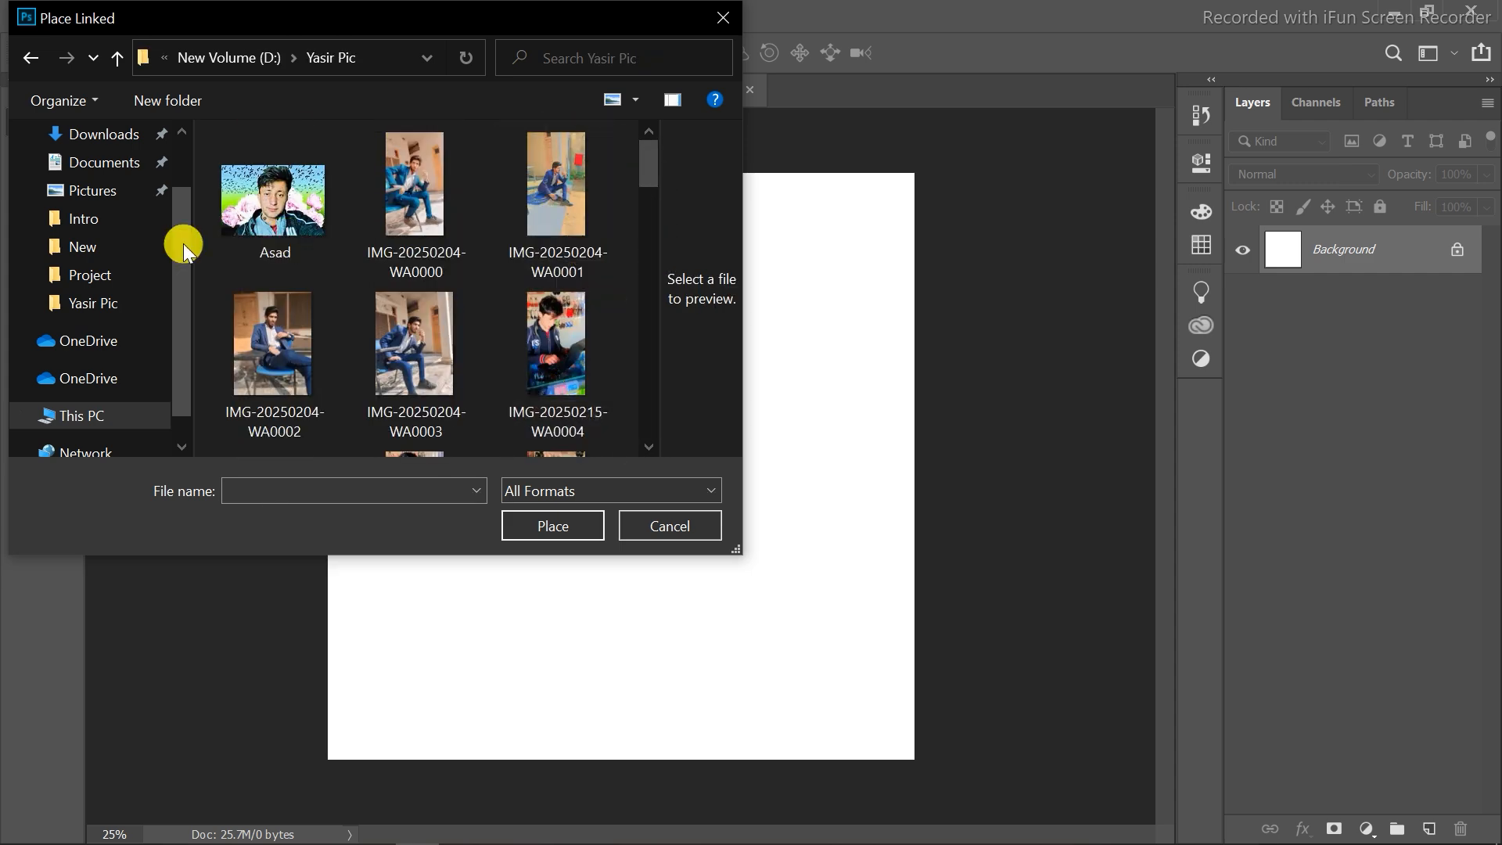
pyautogui.click(229, 59)
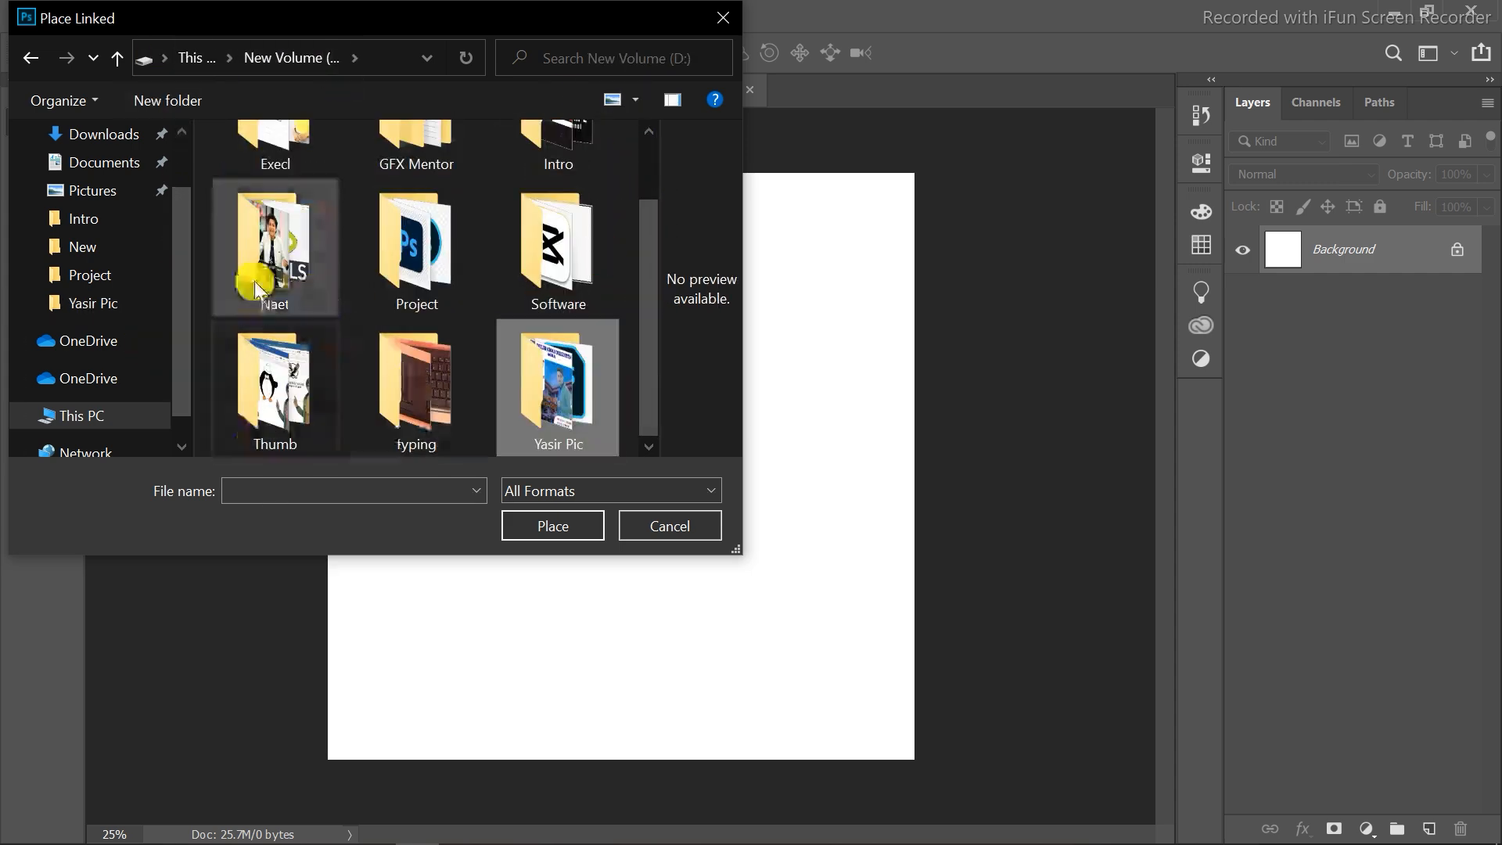
pyautogui.click(435, 248)
pyautogui.doubleClick(435, 249)
pyautogui.doubleClick(274, 223)
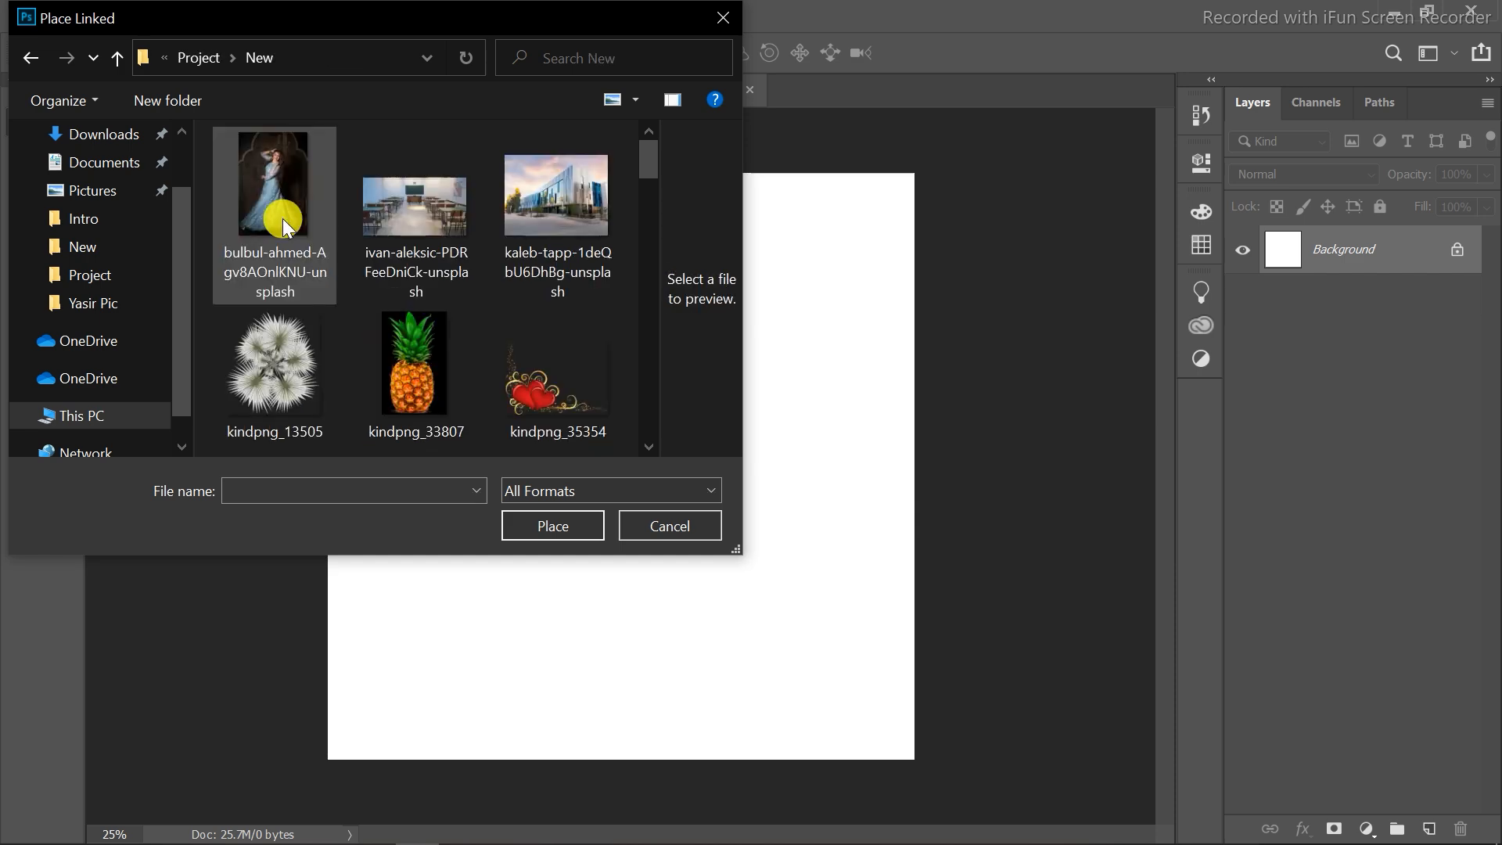
pyautogui.click(583, 187)
pyautogui.click(561, 524)
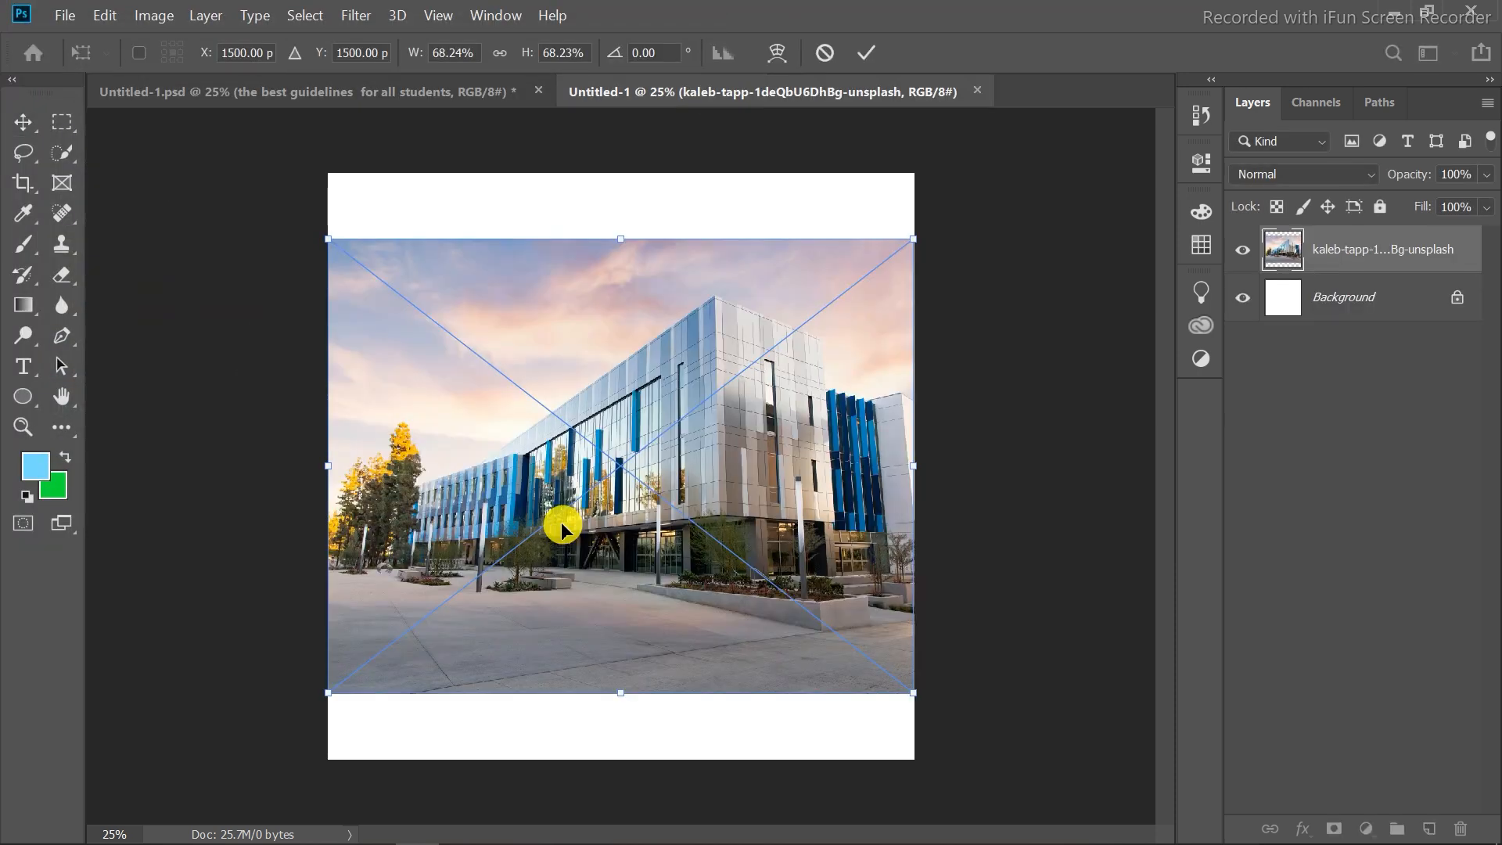
# Stretch the placed building photo to fill the whole canvas and commit the transform.
pyautogui.moveTo(619, 693); pyautogui.dragTo(624, 759)
pyautogui.moveTo(667, 325)
pyautogui.mouseDown()
pyautogui.moveTo(669, 304)
pyautogui.moveTo(668, 326)
pyautogui.mouseUp()
pyautogui.moveTo(615, 229); pyautogui.dragTo(613, 148)
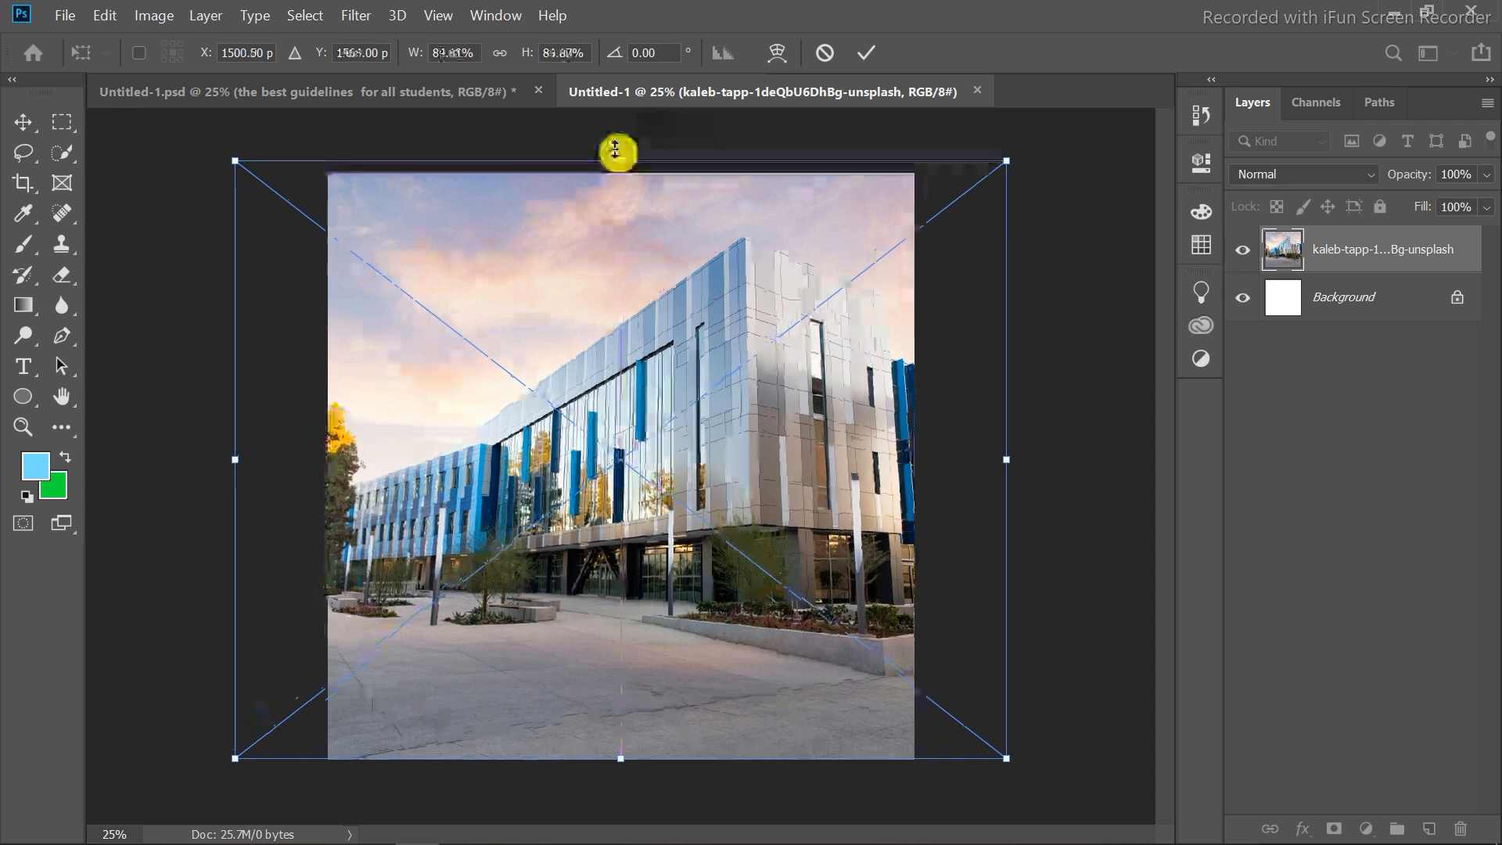
pyautogui.click(862, 53)
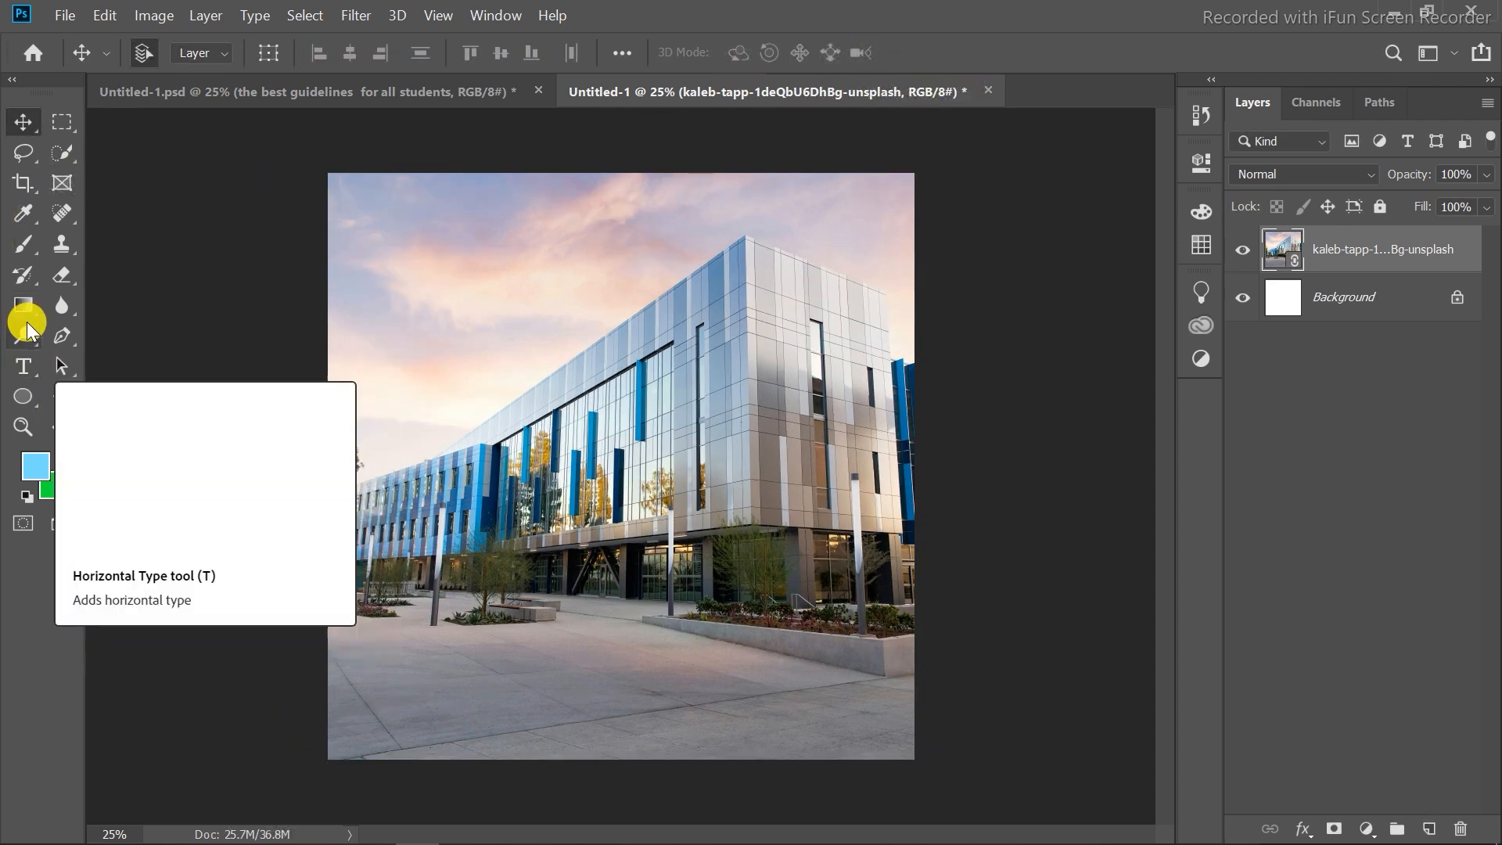
# Draw a rectangle covering the entire canvas, about 3021 × 3019 px.
pyautogui.click(34, 399)
pyautogui.click(103, 394)
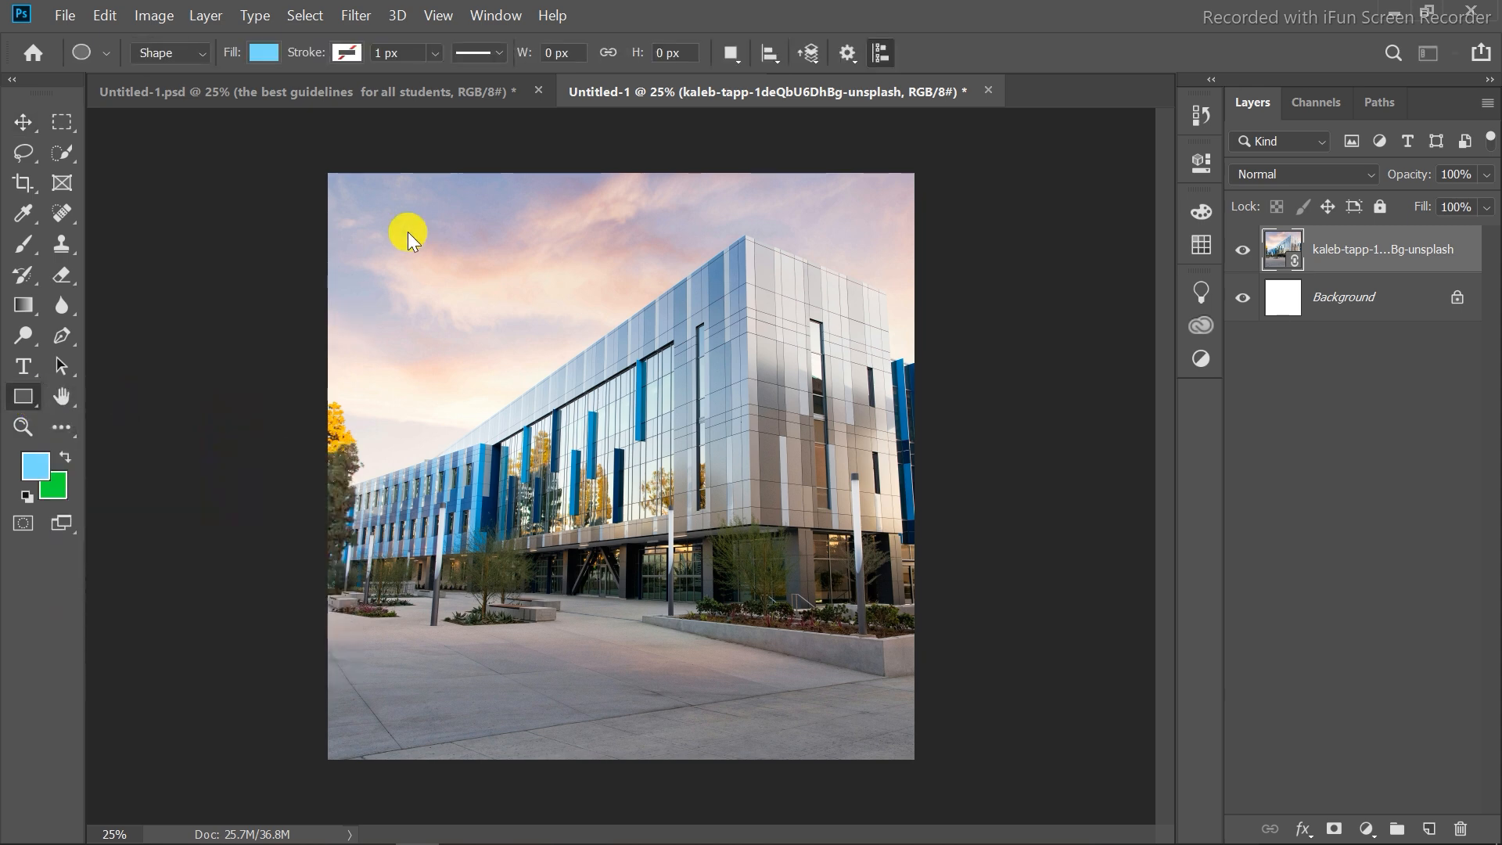
pyautogui.moveTo(327, 172); pyautogui.dragTo(912, 761)
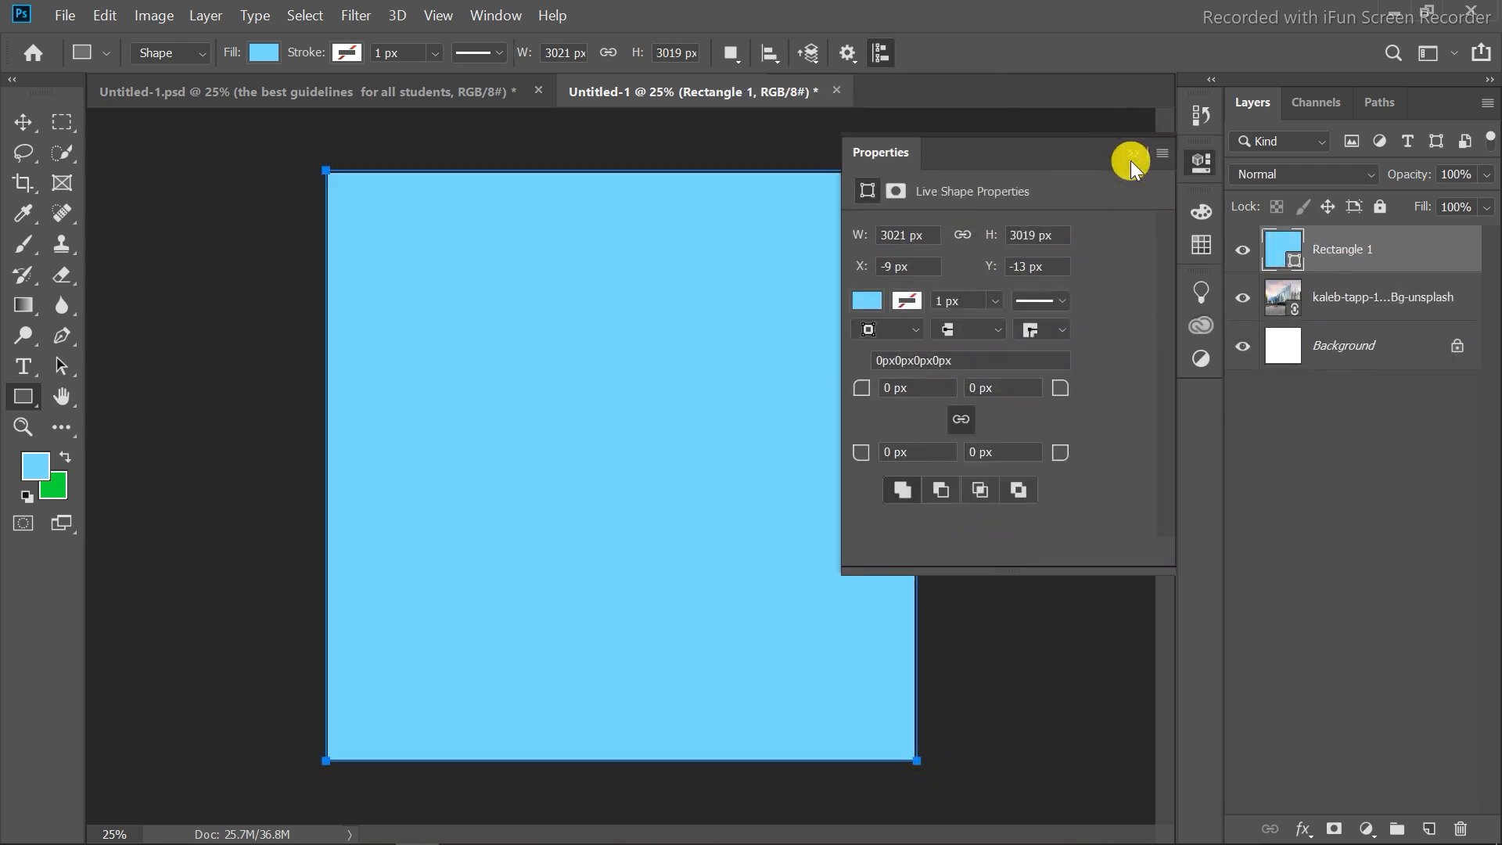
pyautogui.click(1131, 158)
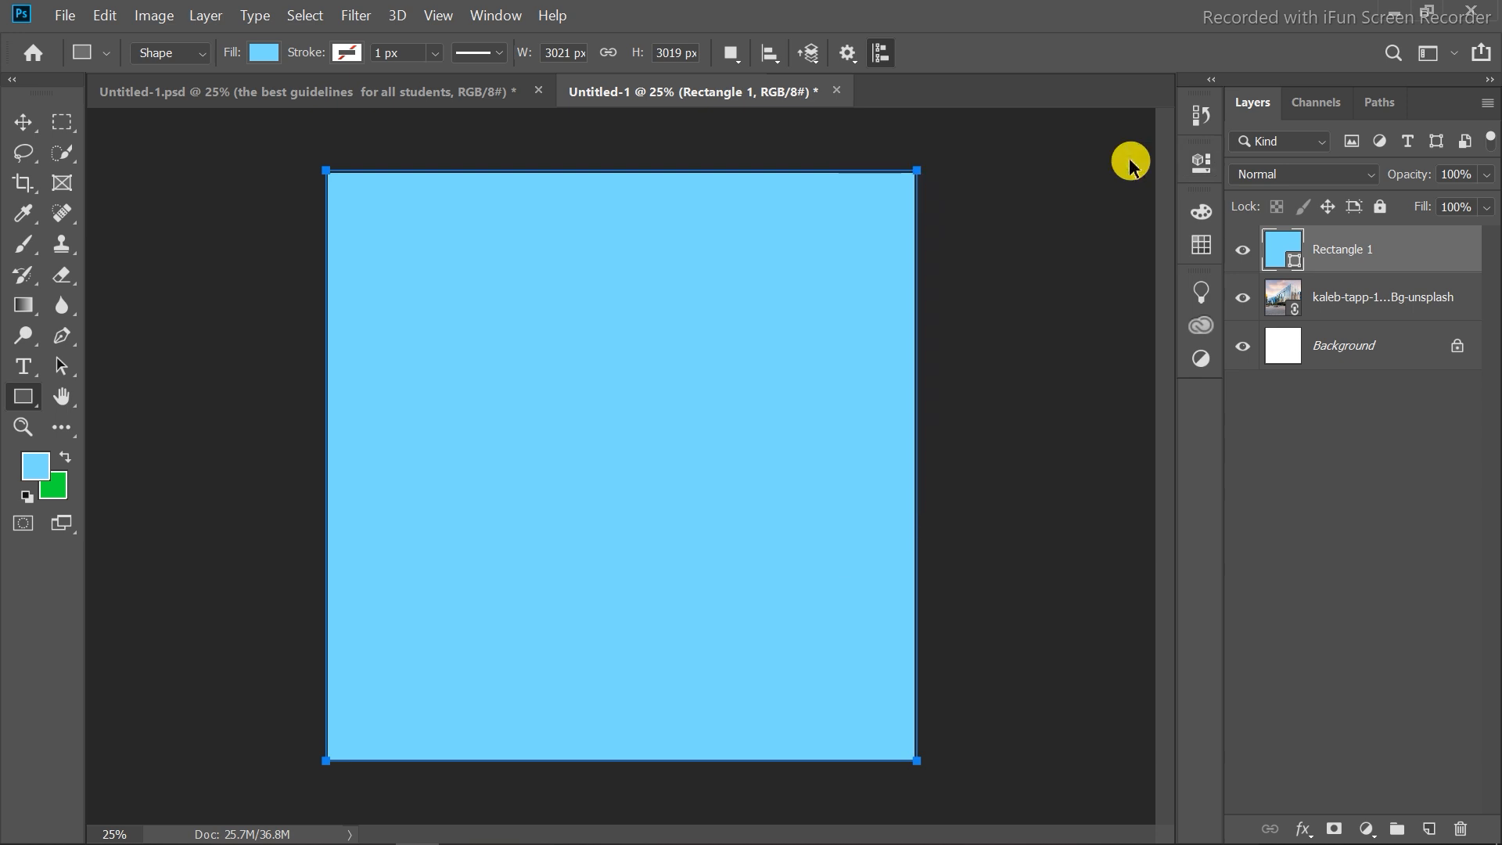
# Free-transform the rectangle so its edges align with the canvas and commit.
pyautogui.hotkey('ctrl', 't')
pyautogui.click(23, 122)
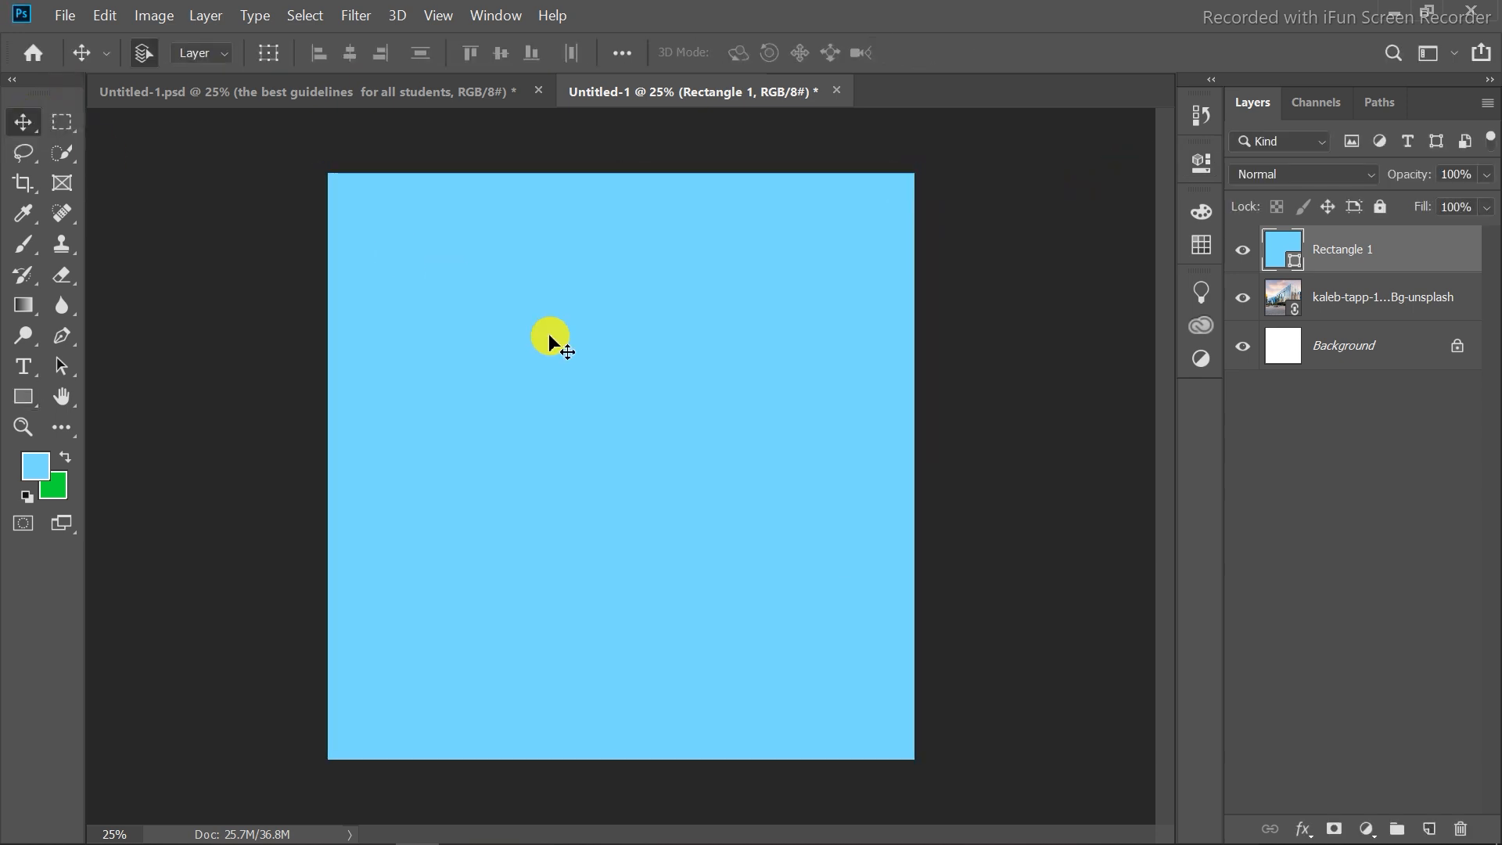
pyautogui.hotkey('ctrl', 't')
pyautogui.moveTo(615, 164); pyautogui.dragTo(616, 167)
pyautogui.moveTo(325, 465); pyautogui.dragTo(327, 466)
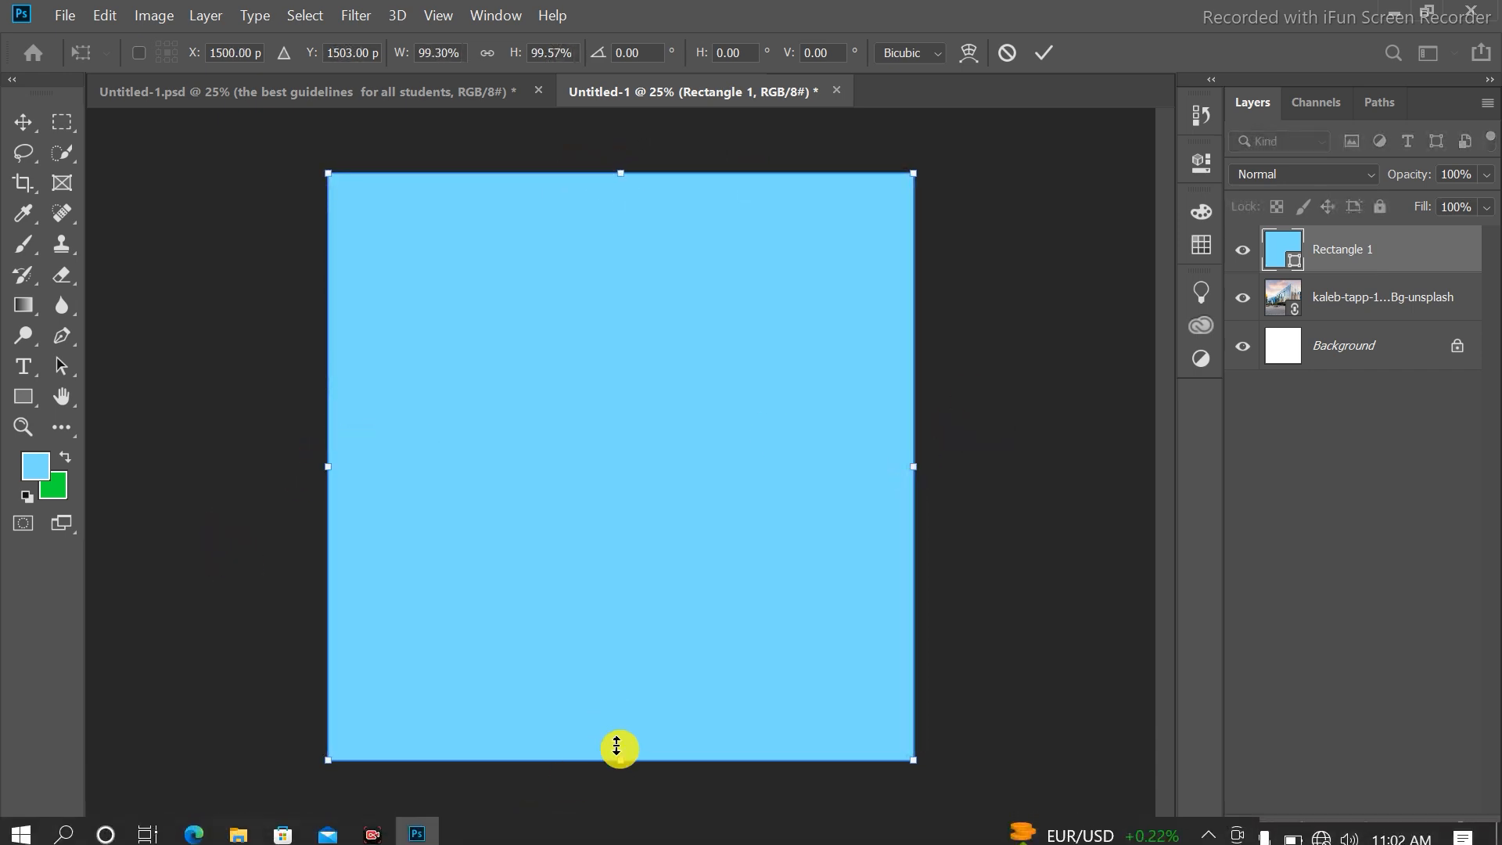
pyautogui.click(1042, 47)
# Set the rectangle layer's blend mode to Soft Light and toggle its visibility to compare the effect.
pyautogui.click(1339, 174)
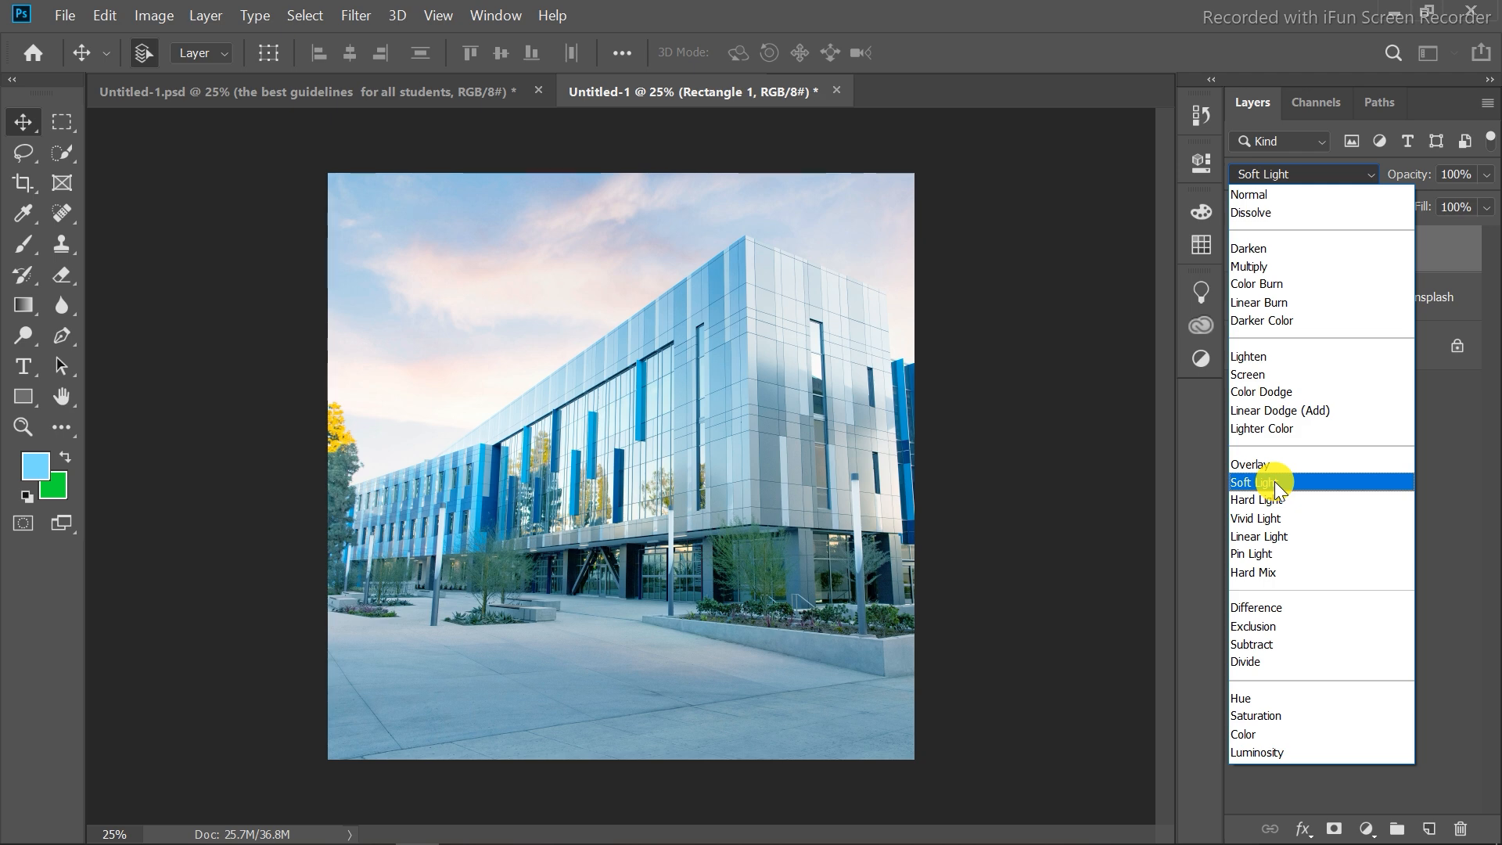
pyautogui.click(1274, 481)
pyautogui.click(1242, 249)
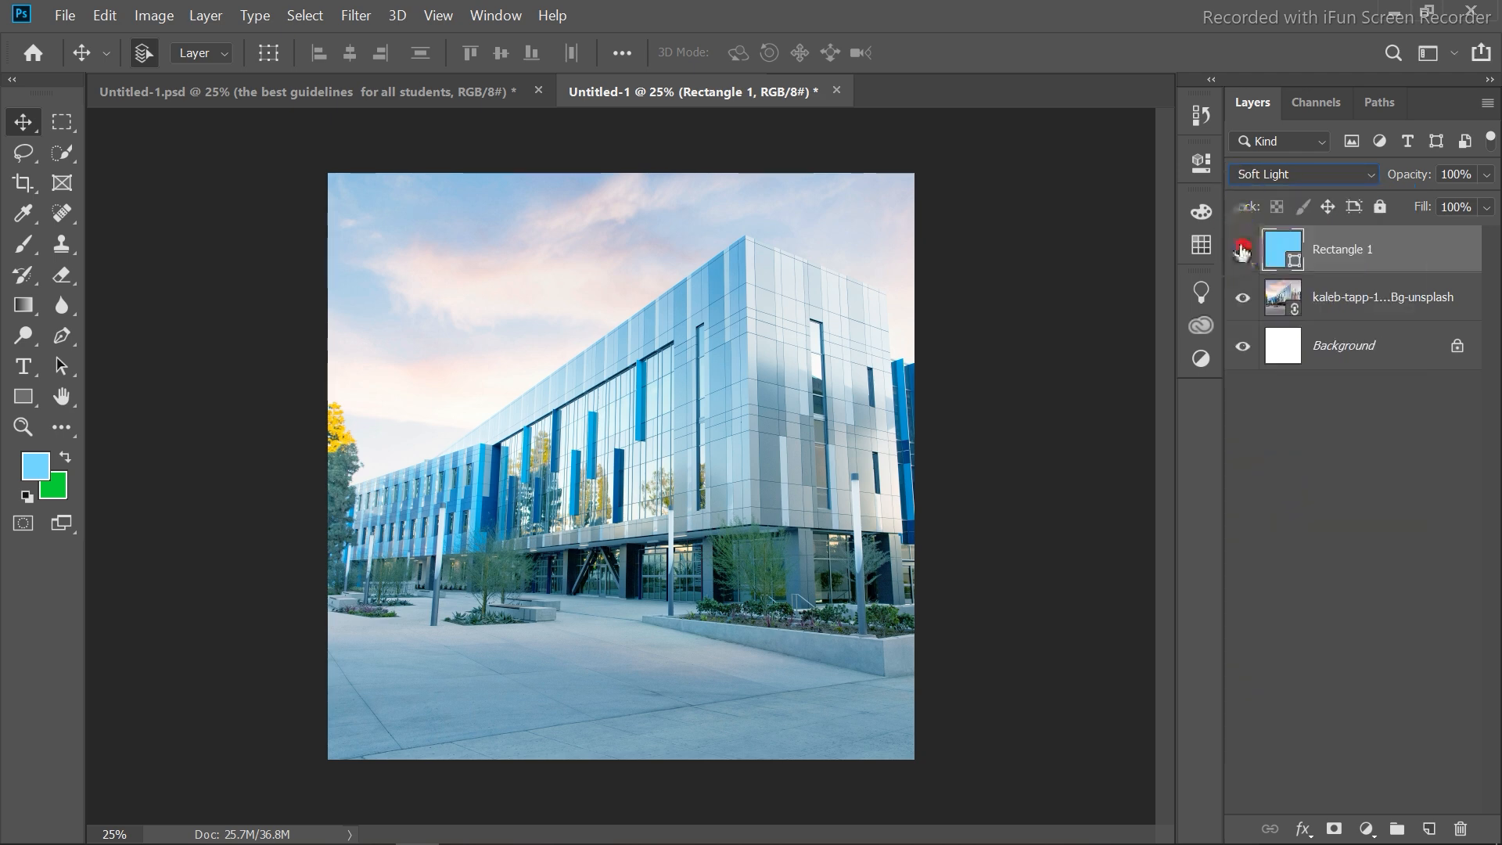
pyautogui.click(1242, 249)
pyautogui.click(1242, 249)
pyautogui.click(1242, 249)
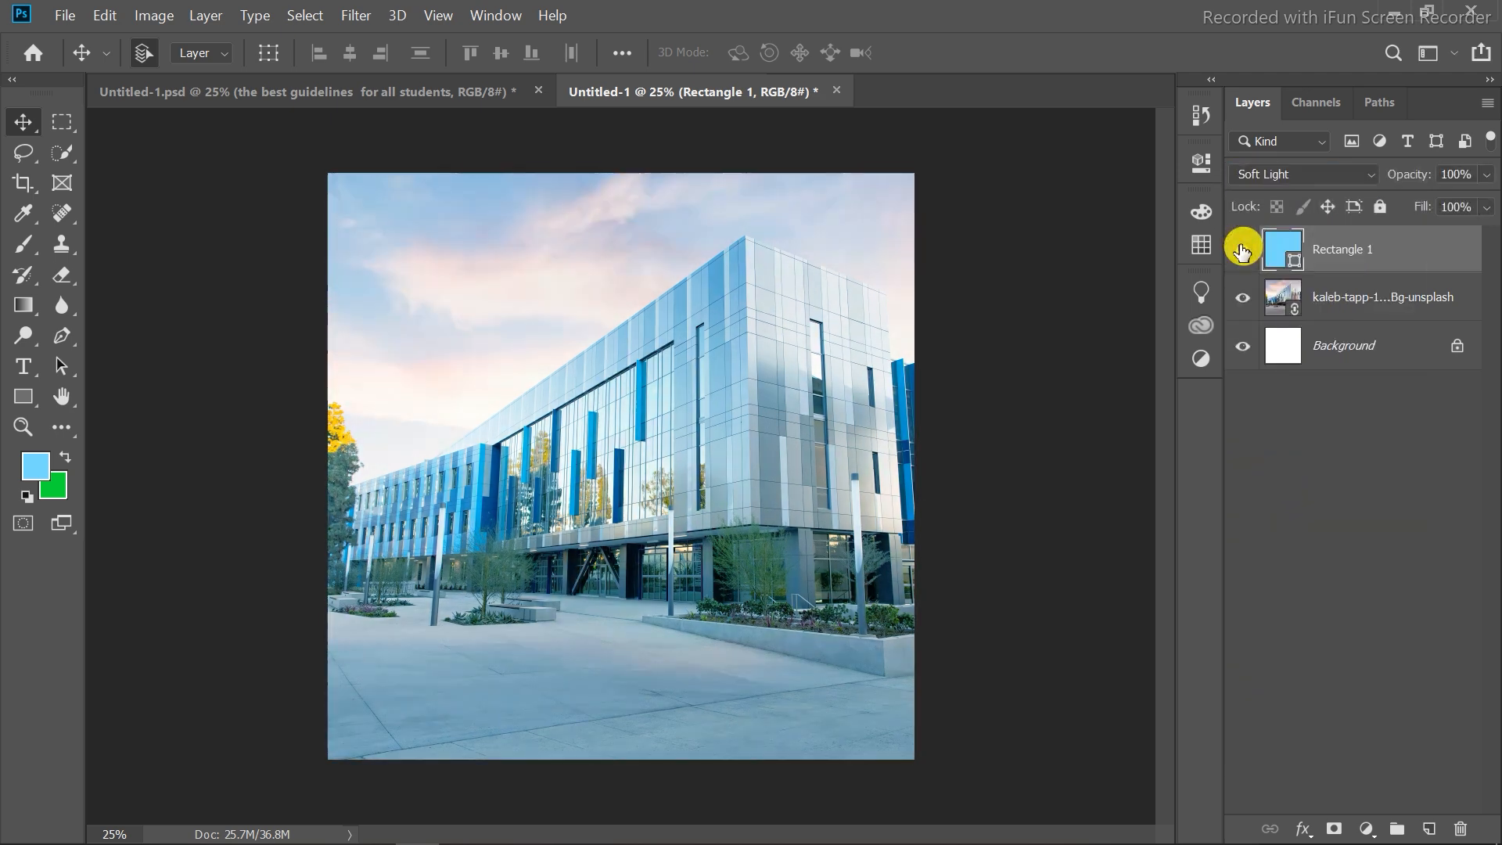
# Examine the reference flyer's layers again before returning to the new document.
pyautogui.click(191, 92)
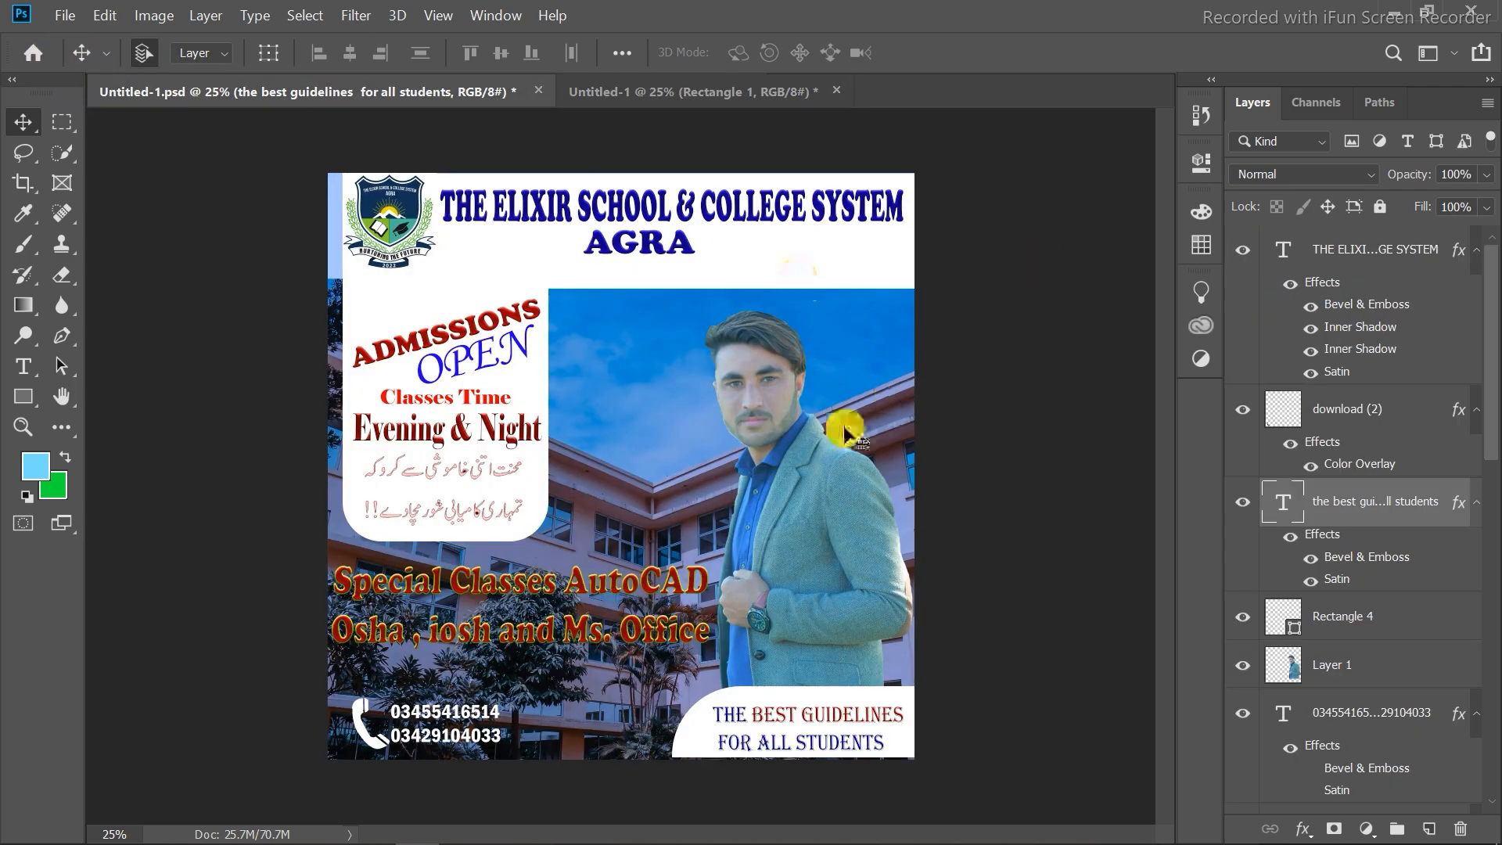
pyautogui.click(1242, 618)
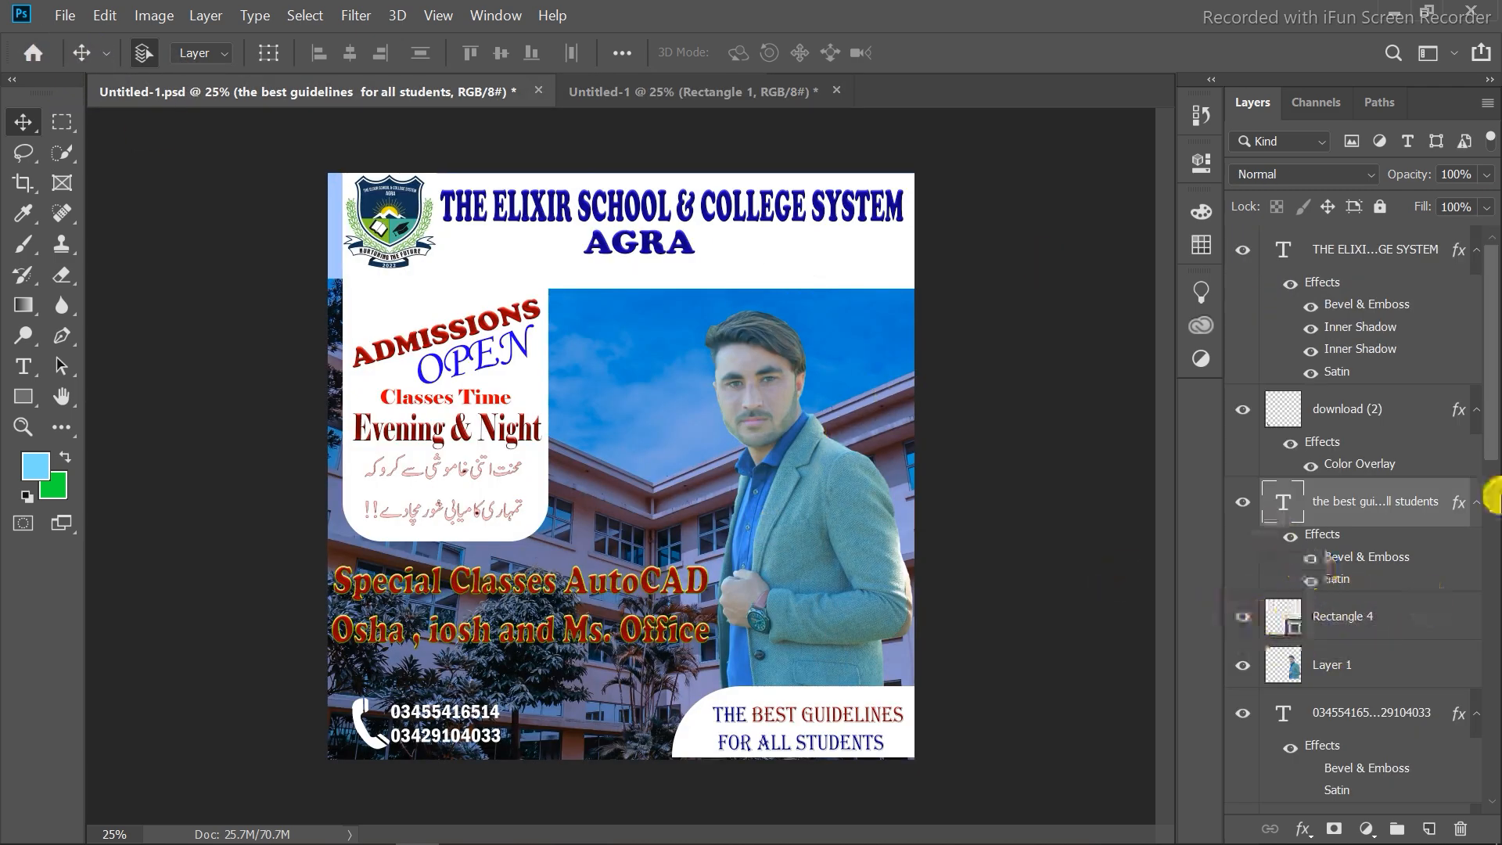
pyautogui.moveTo(1489, 397); pyautogui.dragTo(1491, 733)
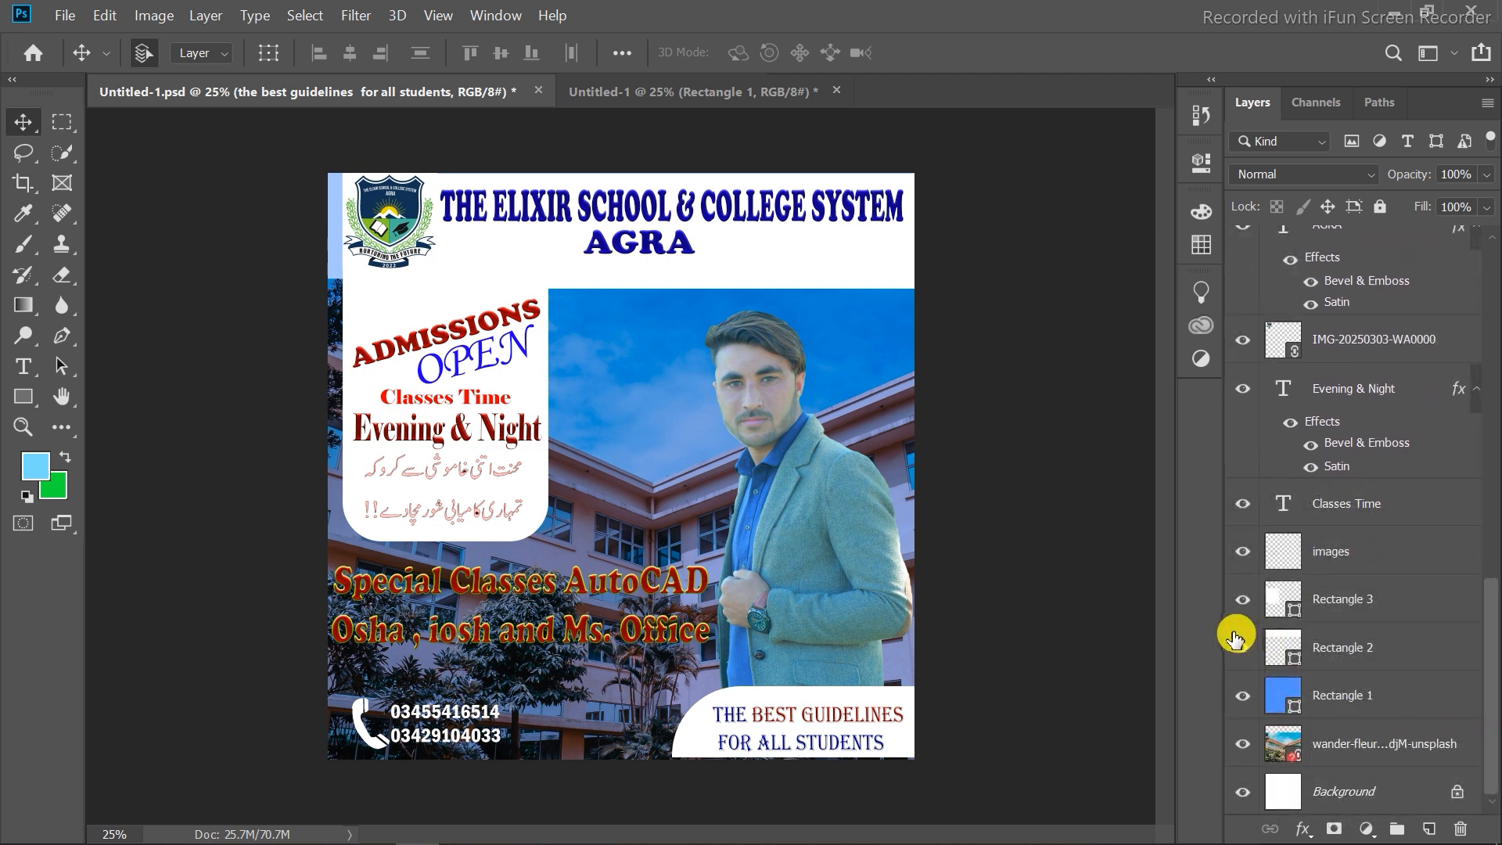
pyautogui.click(753, 86)
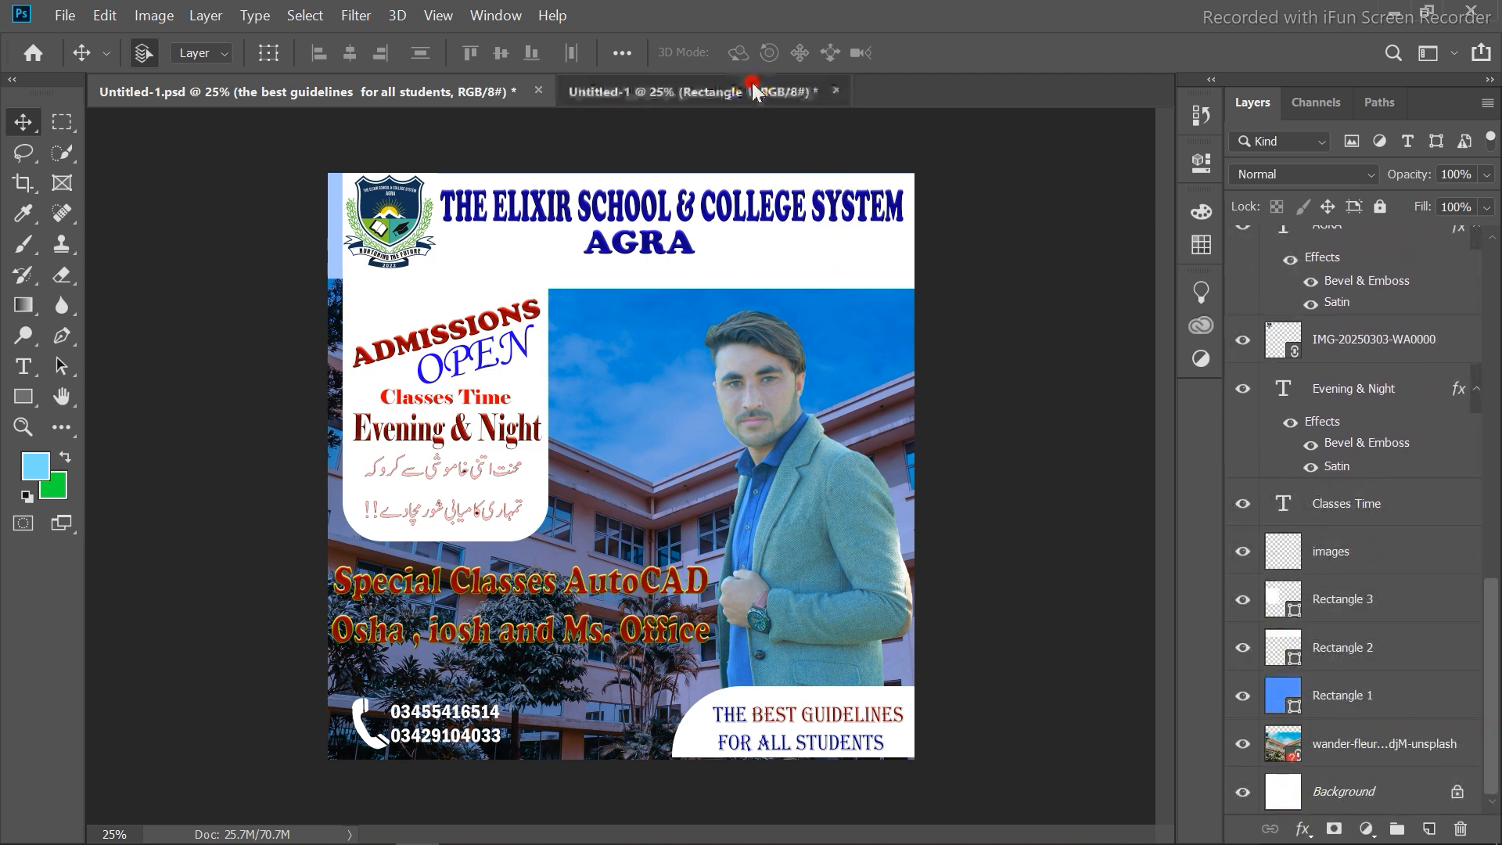
# Draw a white banner rectangle about 2917 × 605 px across the top of the canvas and nudge it into place.
pyautogui.click(24, 397)
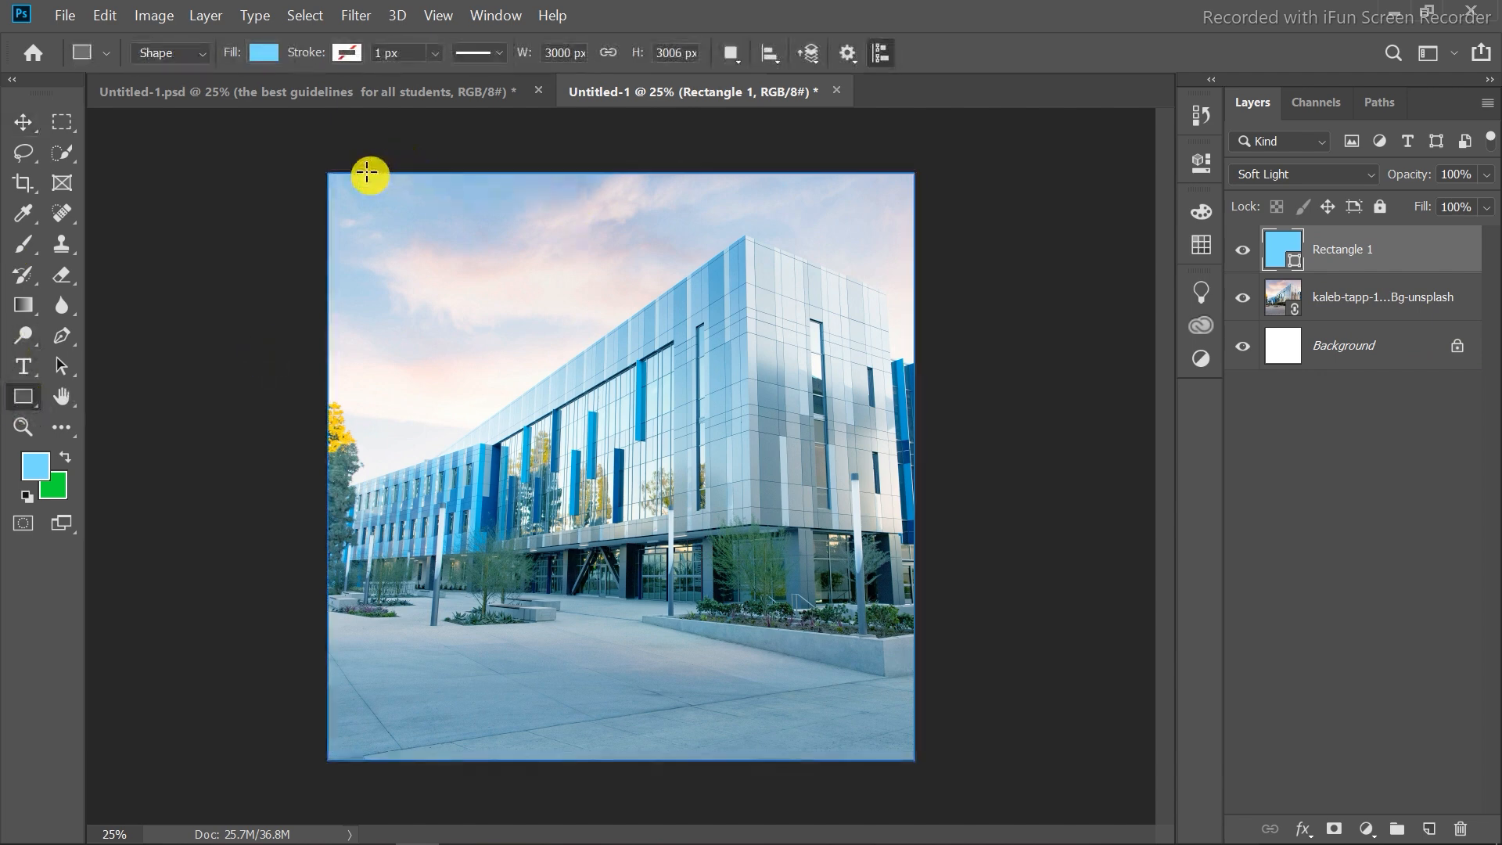
pyautogui.moveTo(353, 177); pyautogui.dragTo(923, 295)
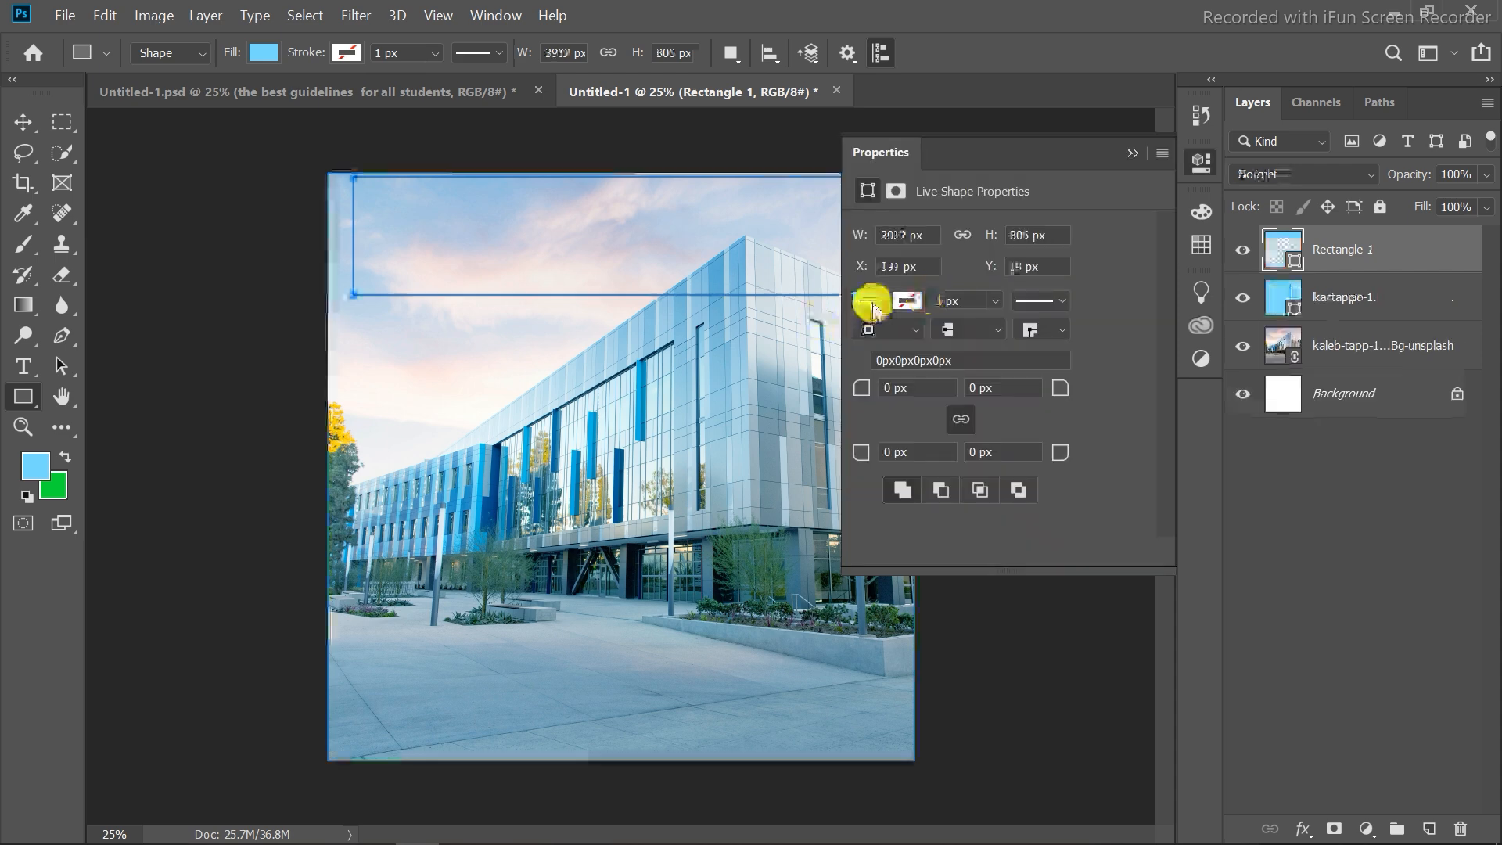
pyautogui.click(871, 301)
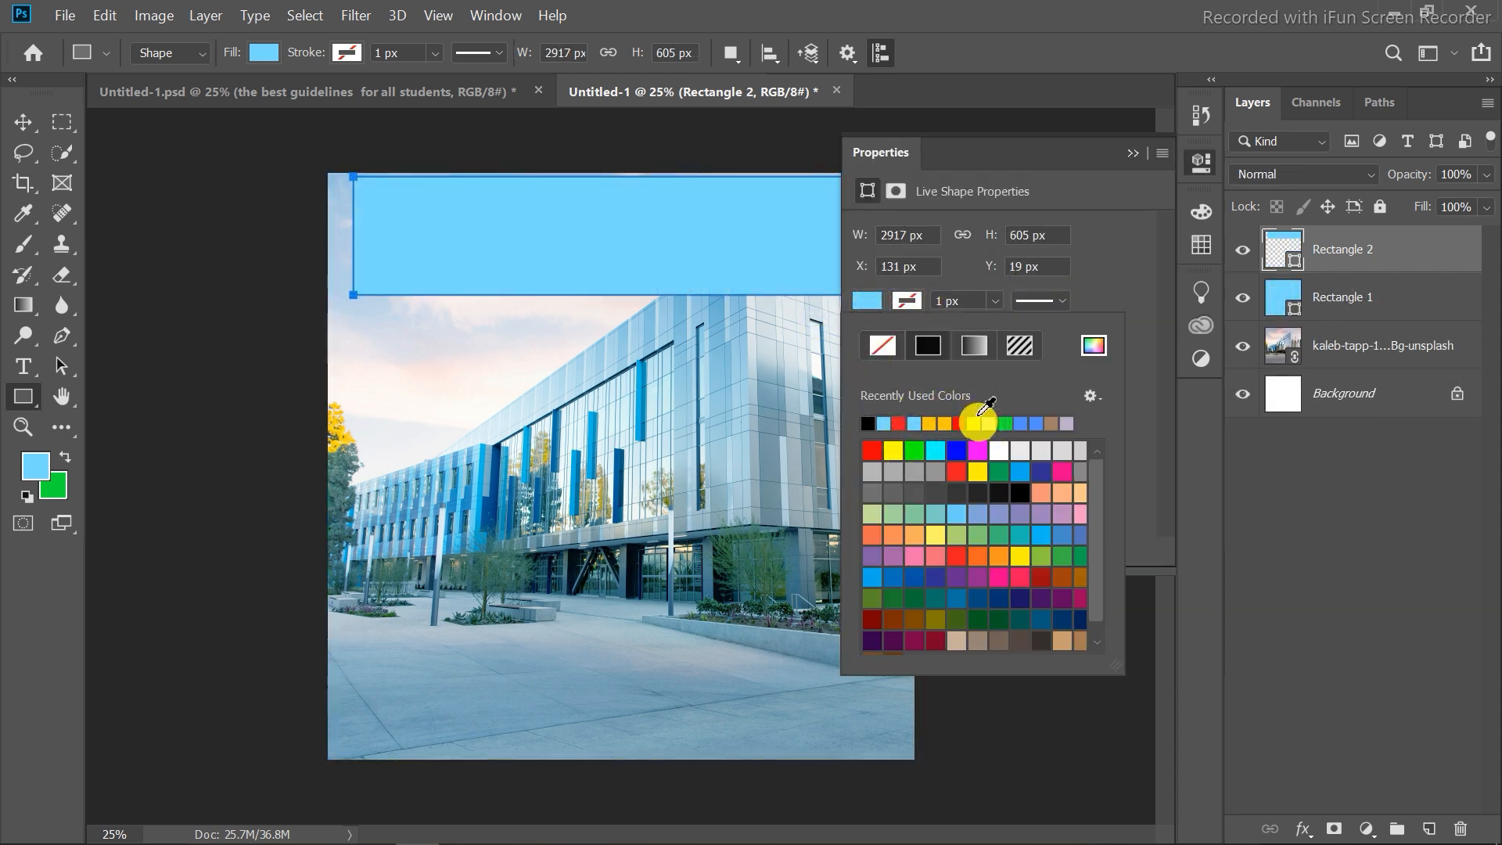
pyautogui.click(868, 423)
pyautogui.click(1134, 154)
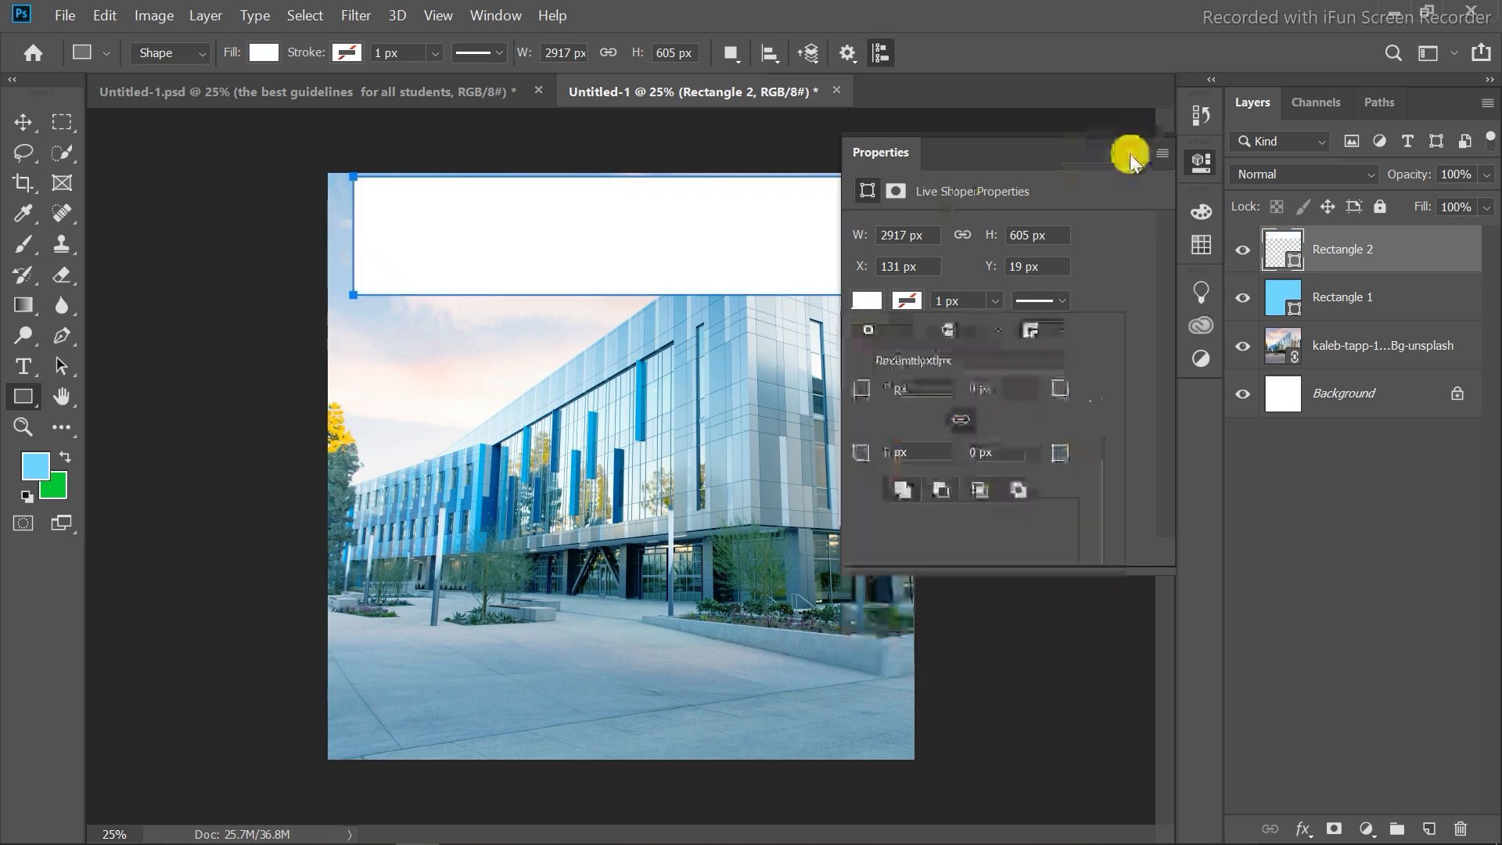
pyautogui.press('v')
pyautogui.moveTo(527, 242); pyautogui.dragTo(516, 235)
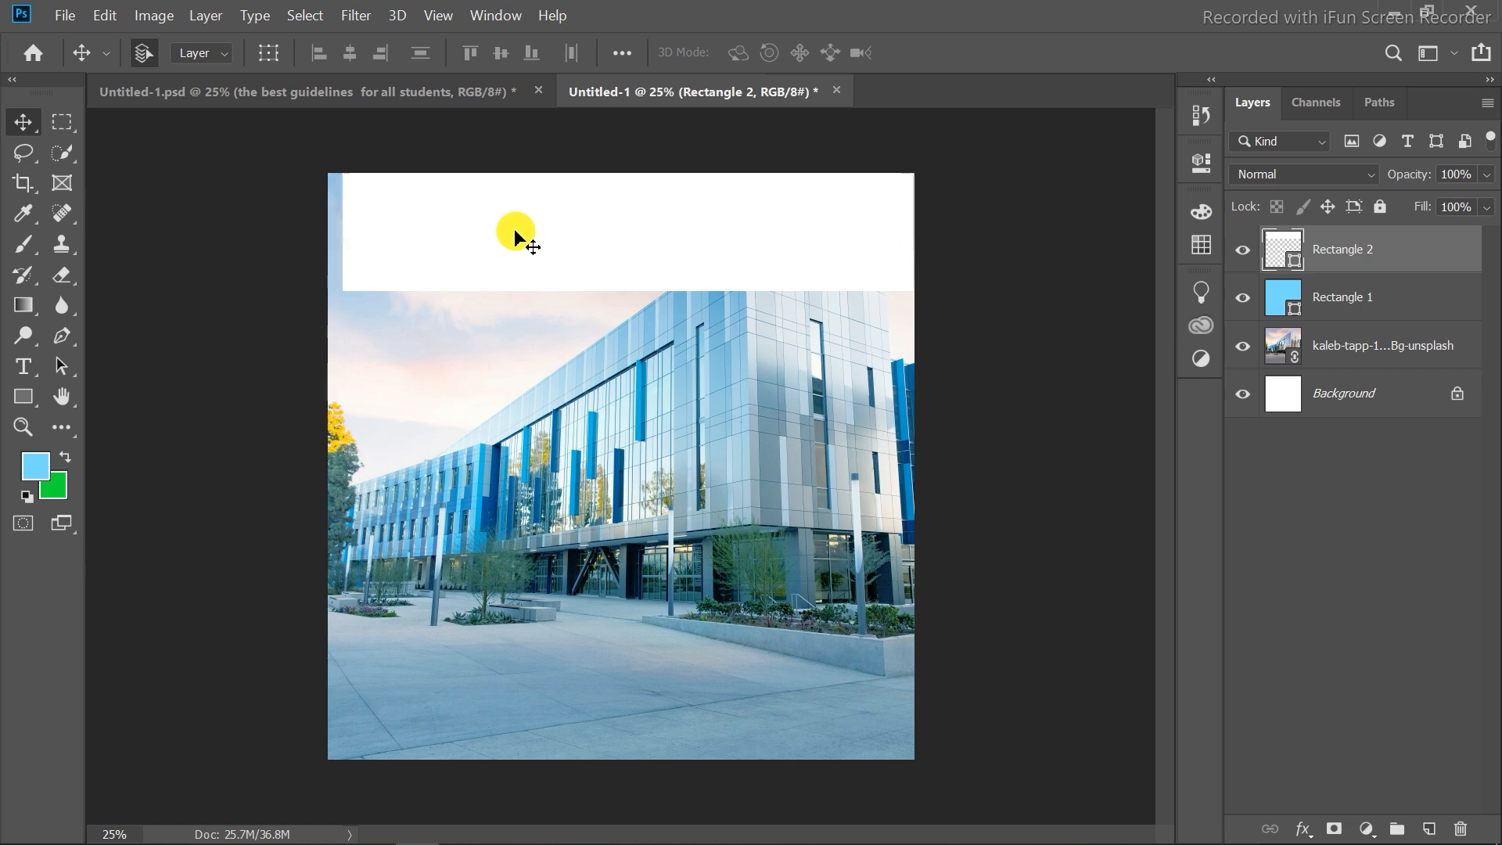
# Draw a white rectangle about 969 × 1057 px below the banner and round its bottom corners to 203 px.
pyautogui.click(23, 396)
pyautogui.moveTo(382, 247); pyautogui.dragTo(568, 451)
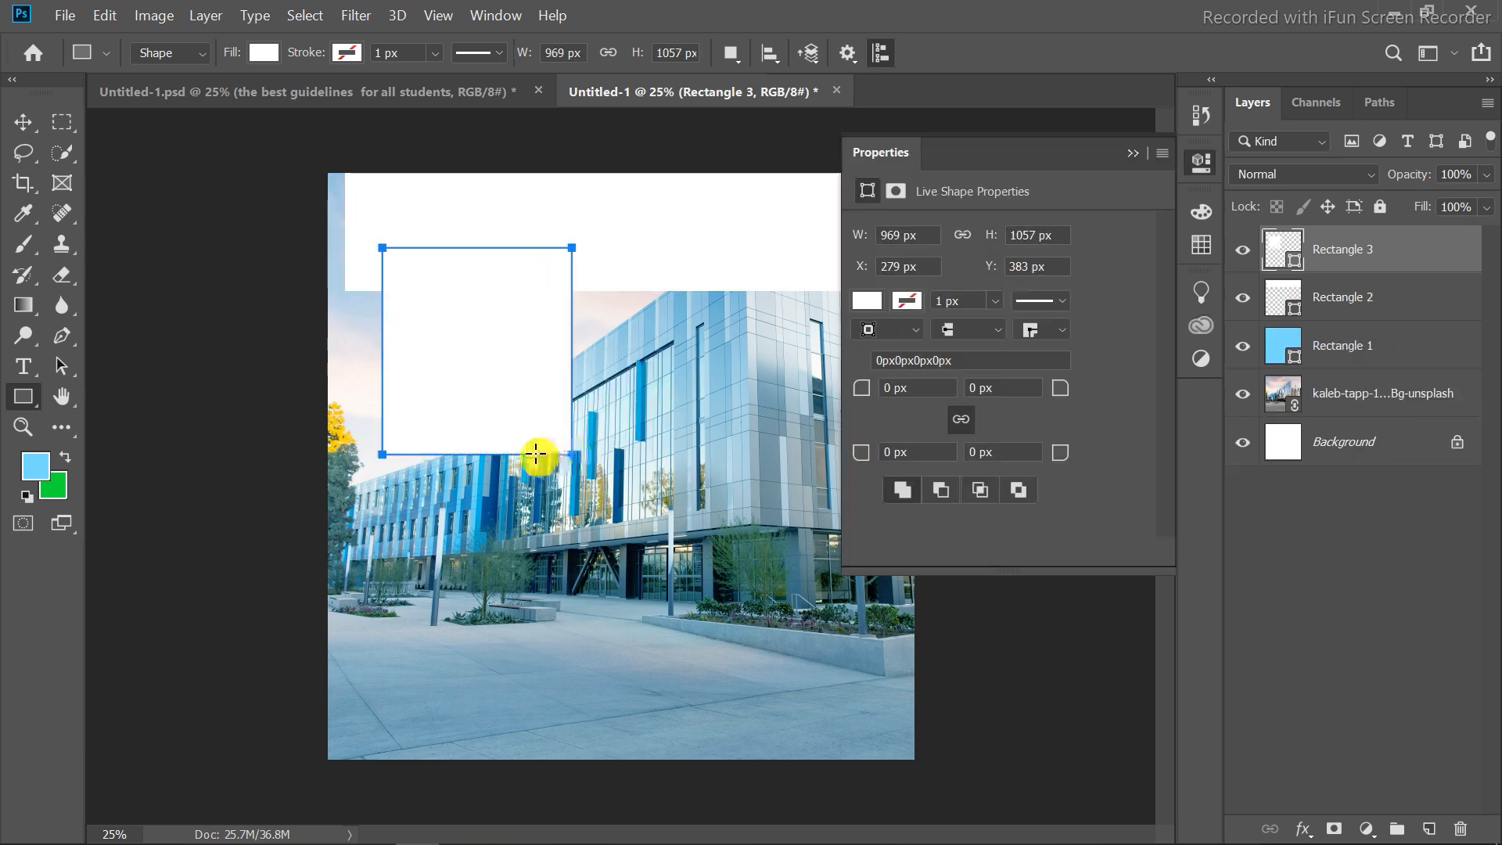
pyautogui.moveTo(887, 446); pyautogui.dragTo(950, 419)
pyautogui.moveTo(858, 458); pyautogui.dragTo(1166, 485)
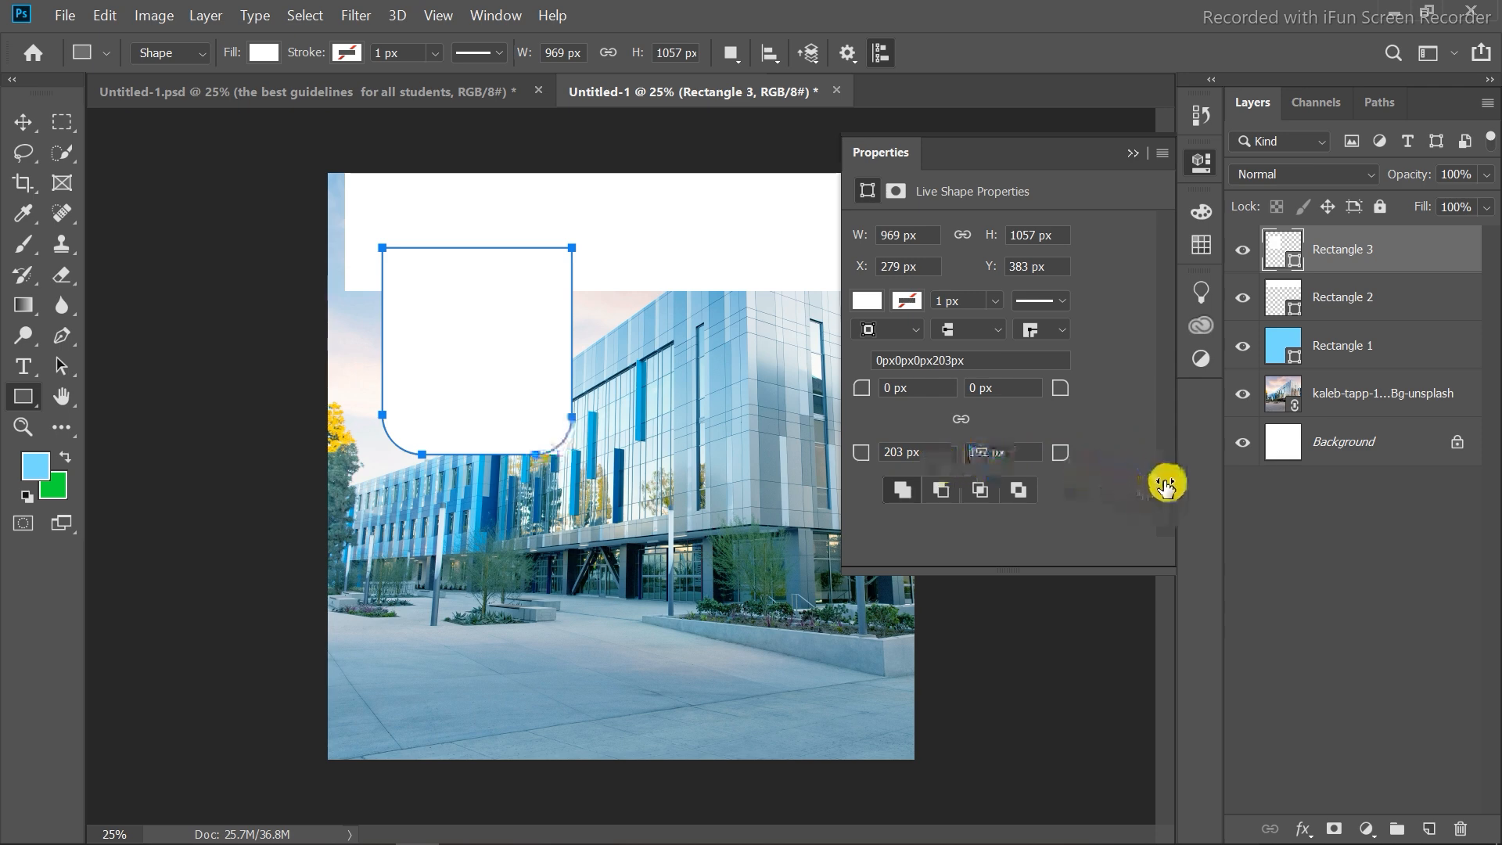
# Close the shape properties and move the rounded white rectangle slightly down under the banner.
pyautogui.click(1133, 153)
pyautogui.click(22, 122)
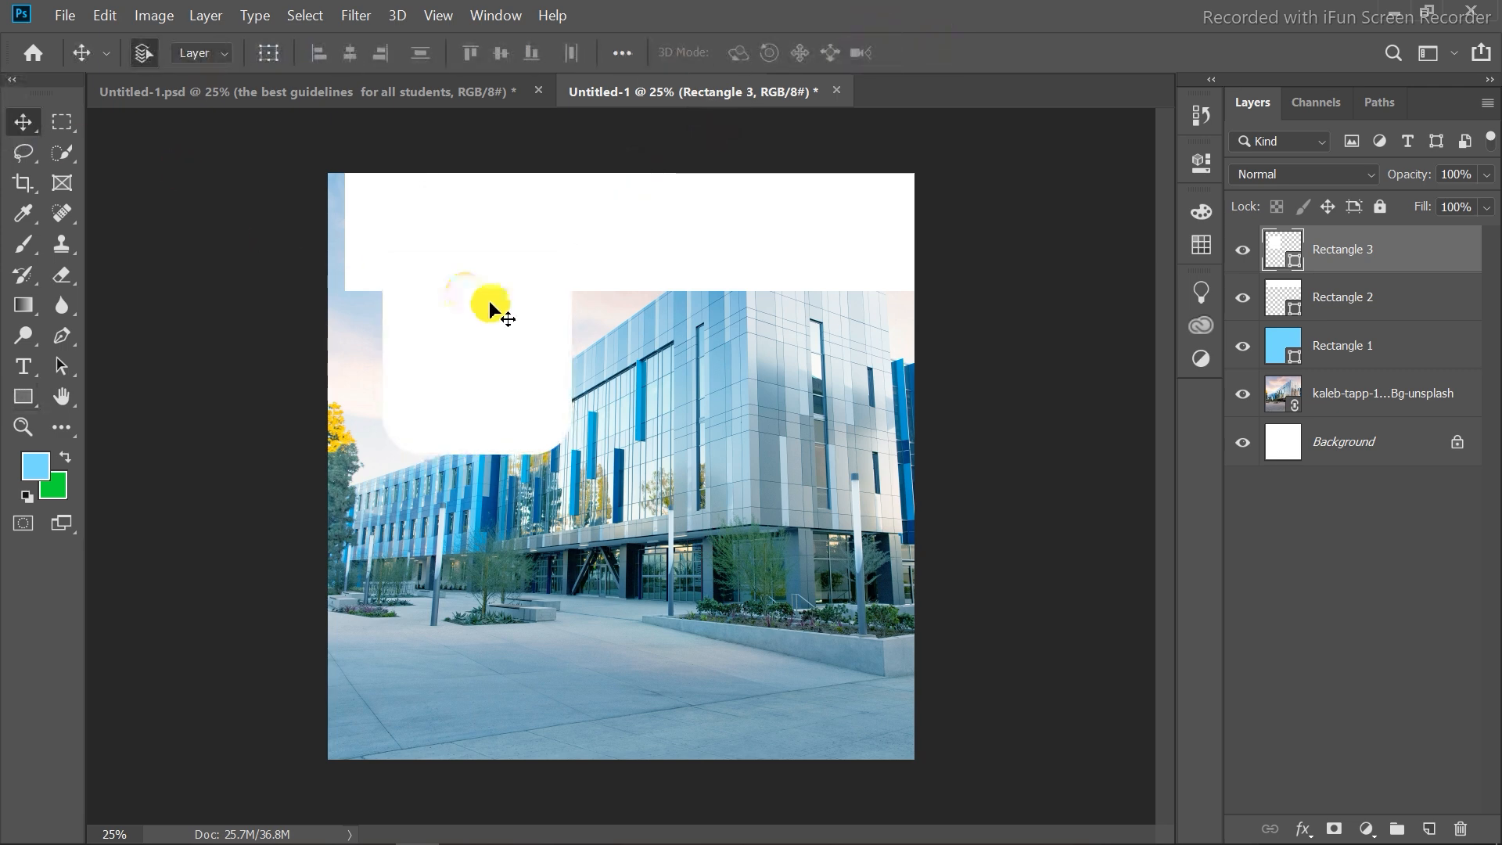
pyautogui.moveTo(493, 302); pyautogui.dragTo(489, 327)
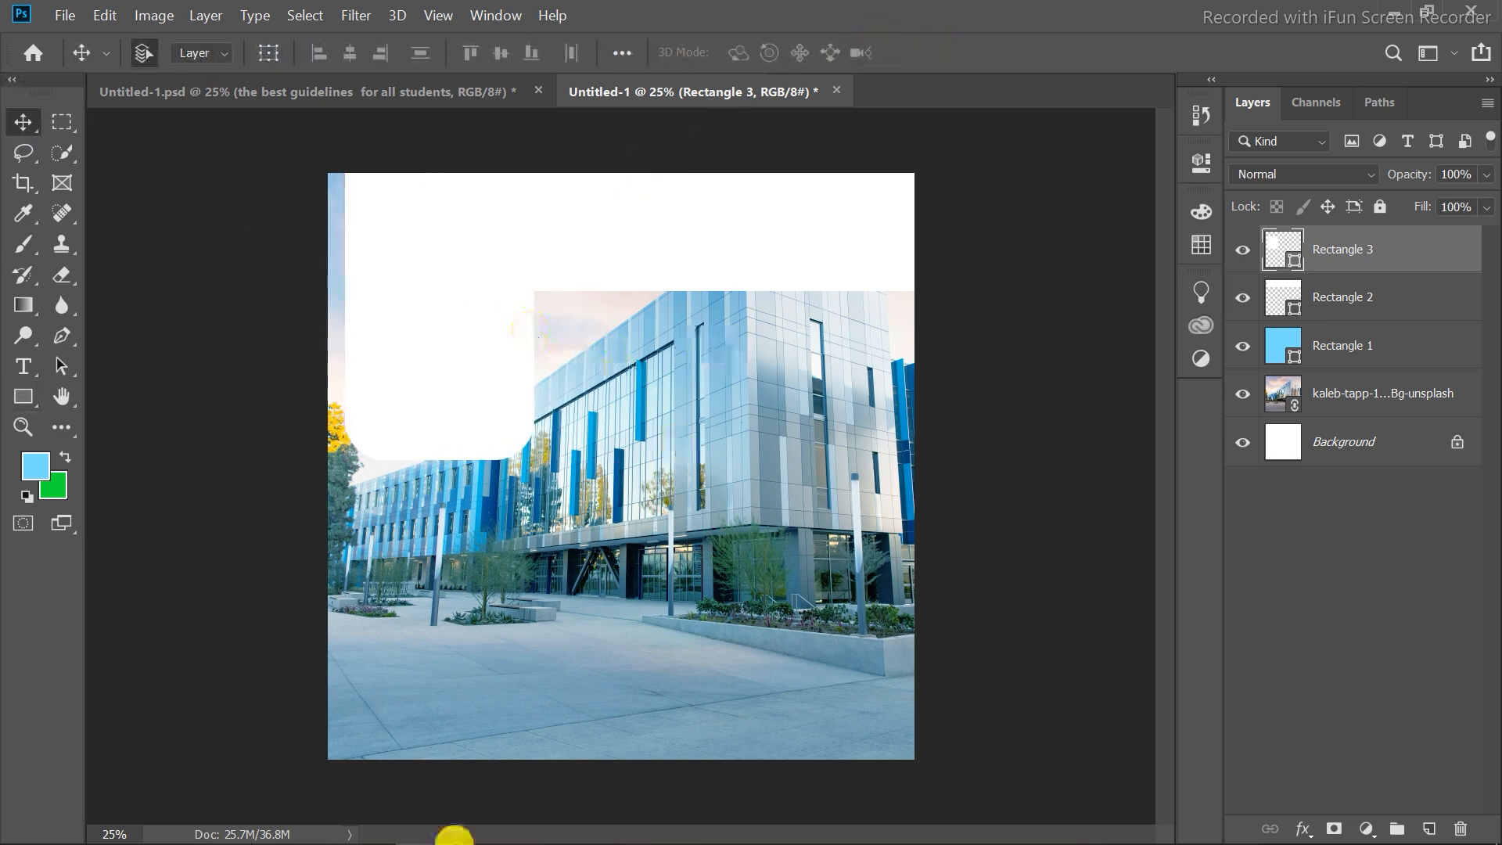
# Copy the THE ELIXIR SCHOOL & COLLEGE SYSTEM title layer from the reference flyer into the new document.
pyautogui.click(277, 91)
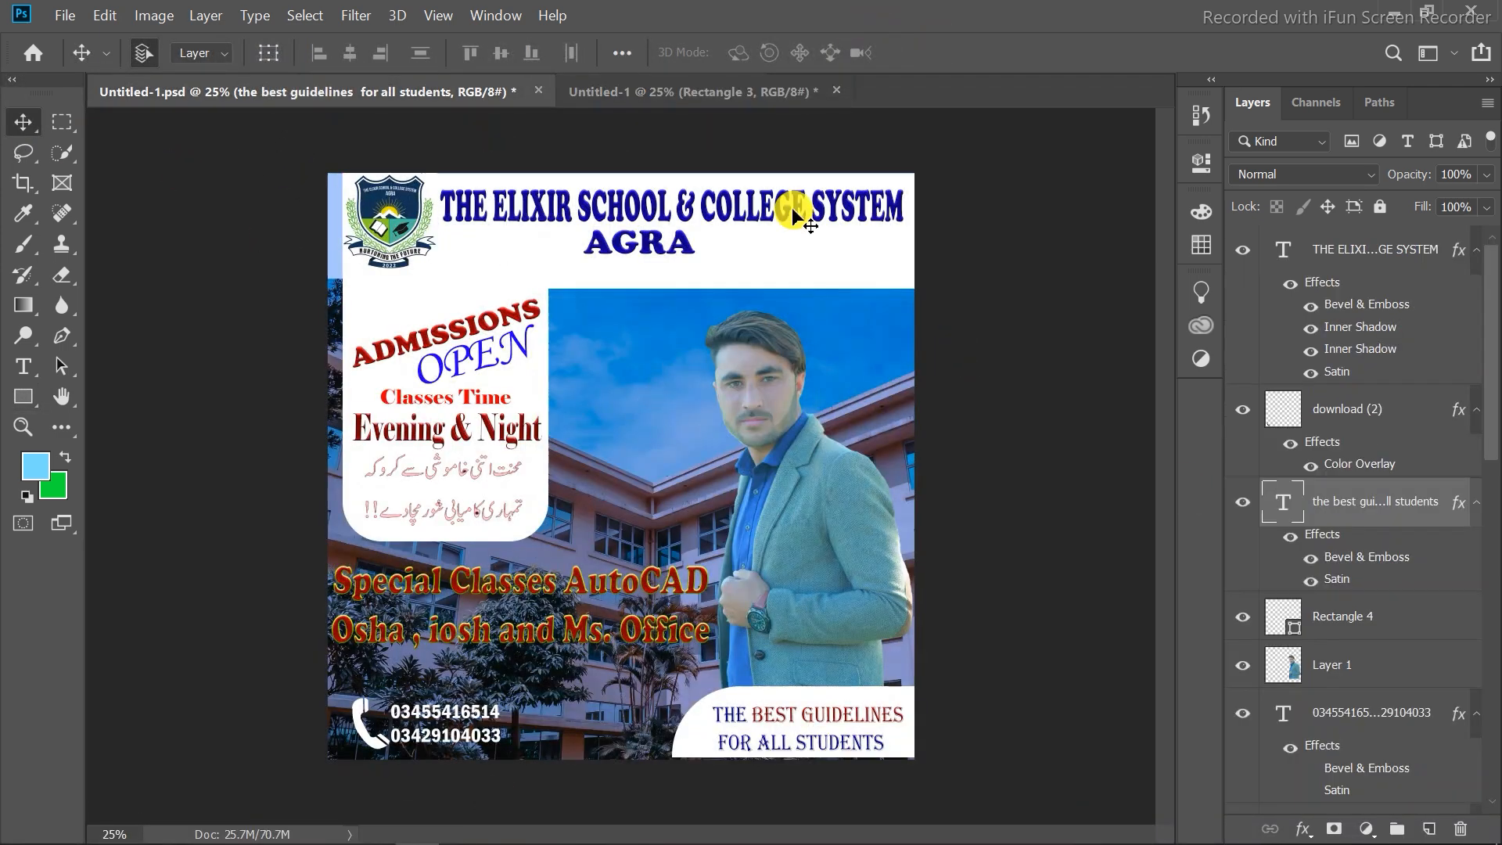
pyautogui.click(637, 206)
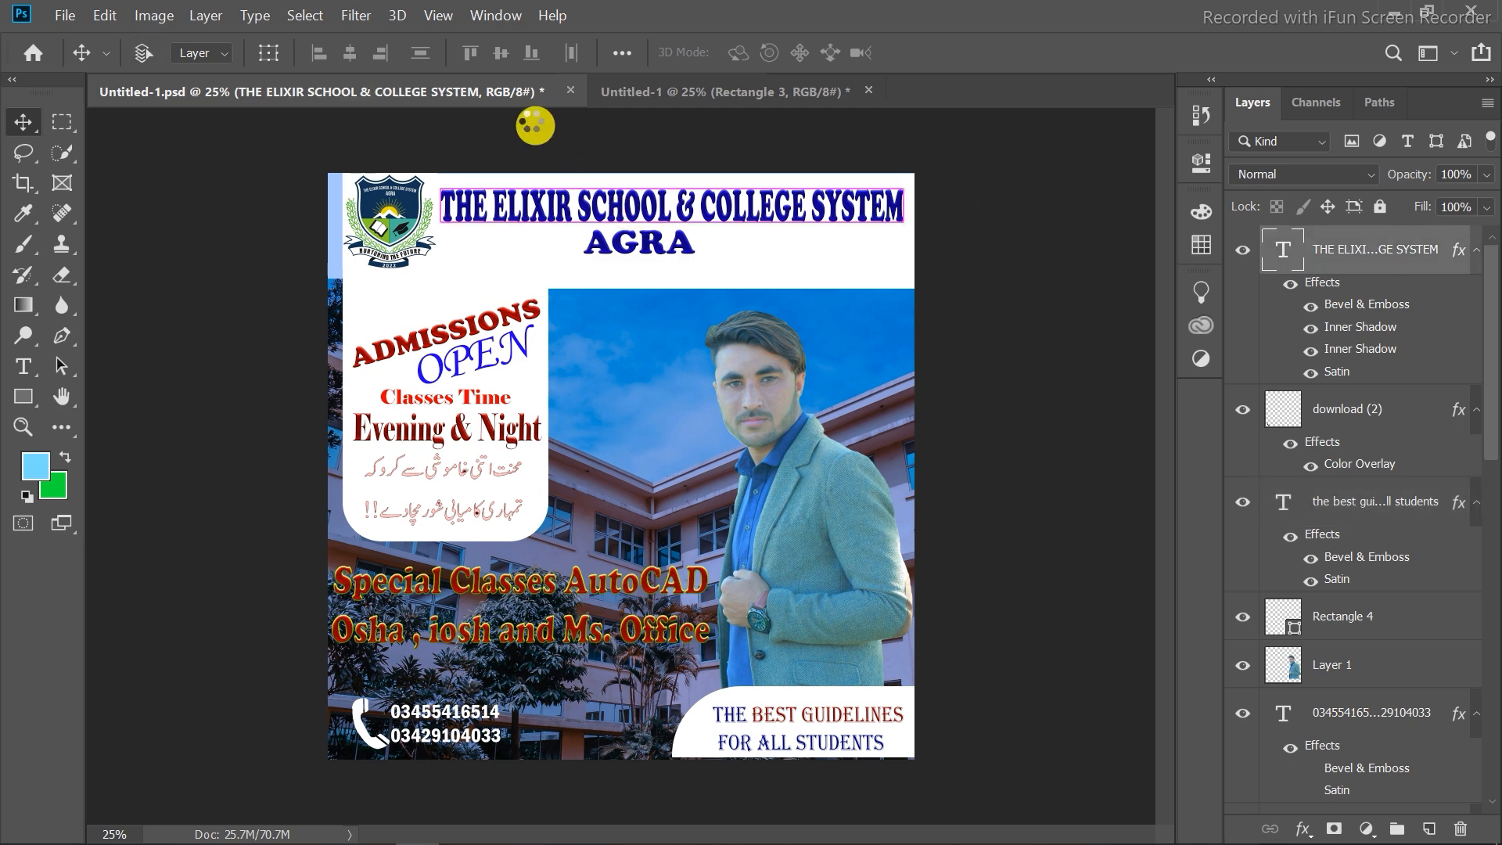
pyautogui.moveTo(535, 126); pyautogui.dragTo(607, 228)
pyautogui.moveTo(596, 477); pyautogui.dragTo(731, 226)
# Scale the title to 86.50% and position it near the banner's top-right edge.
pyautogui.hotkey('ctrl', 't')
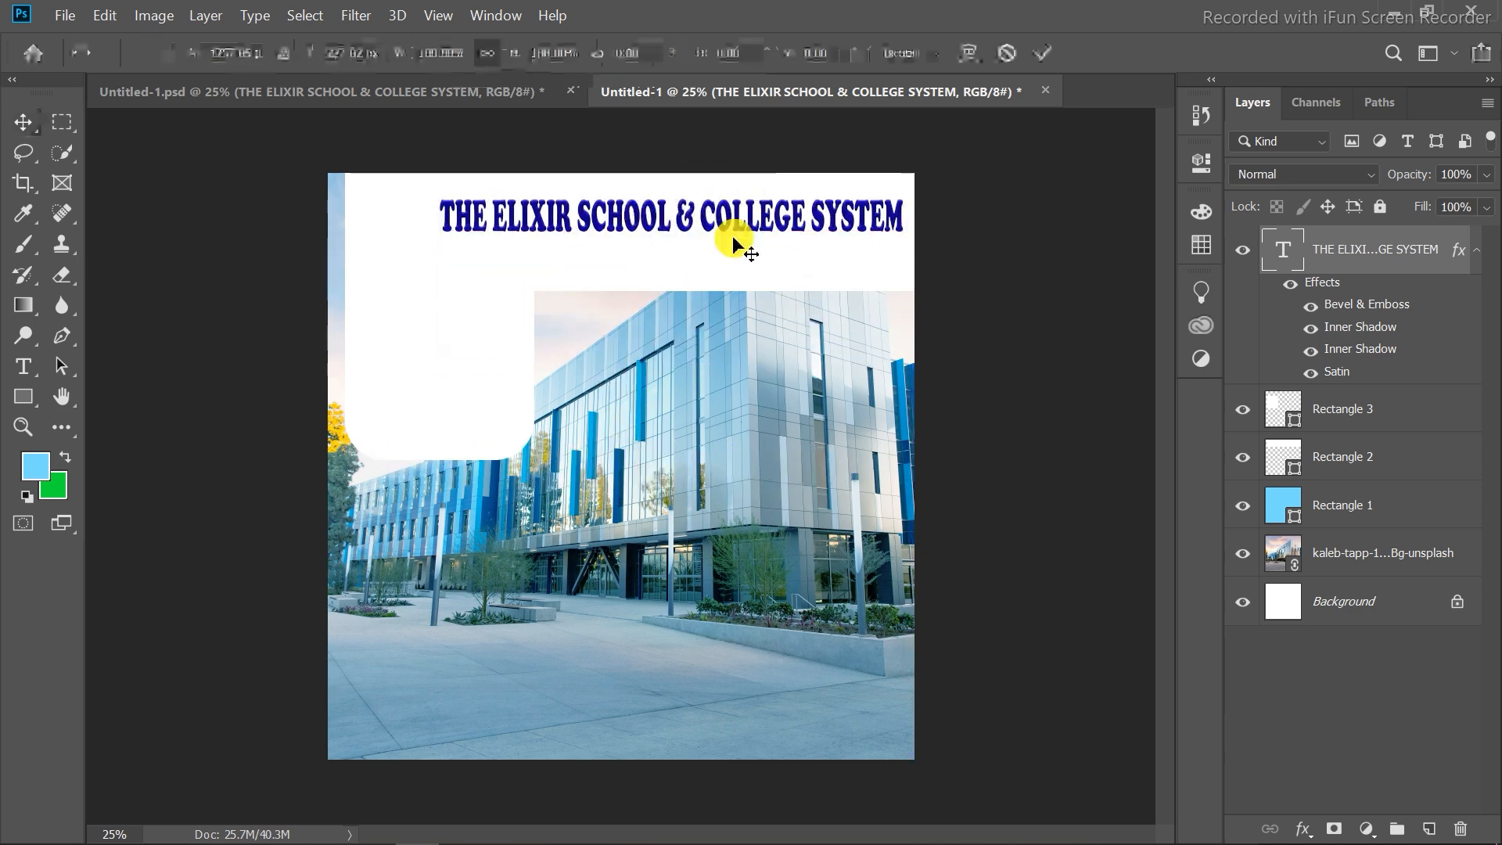
pyautogui.moveTo(910, 193); pyautogui.dragTo(840, 206)
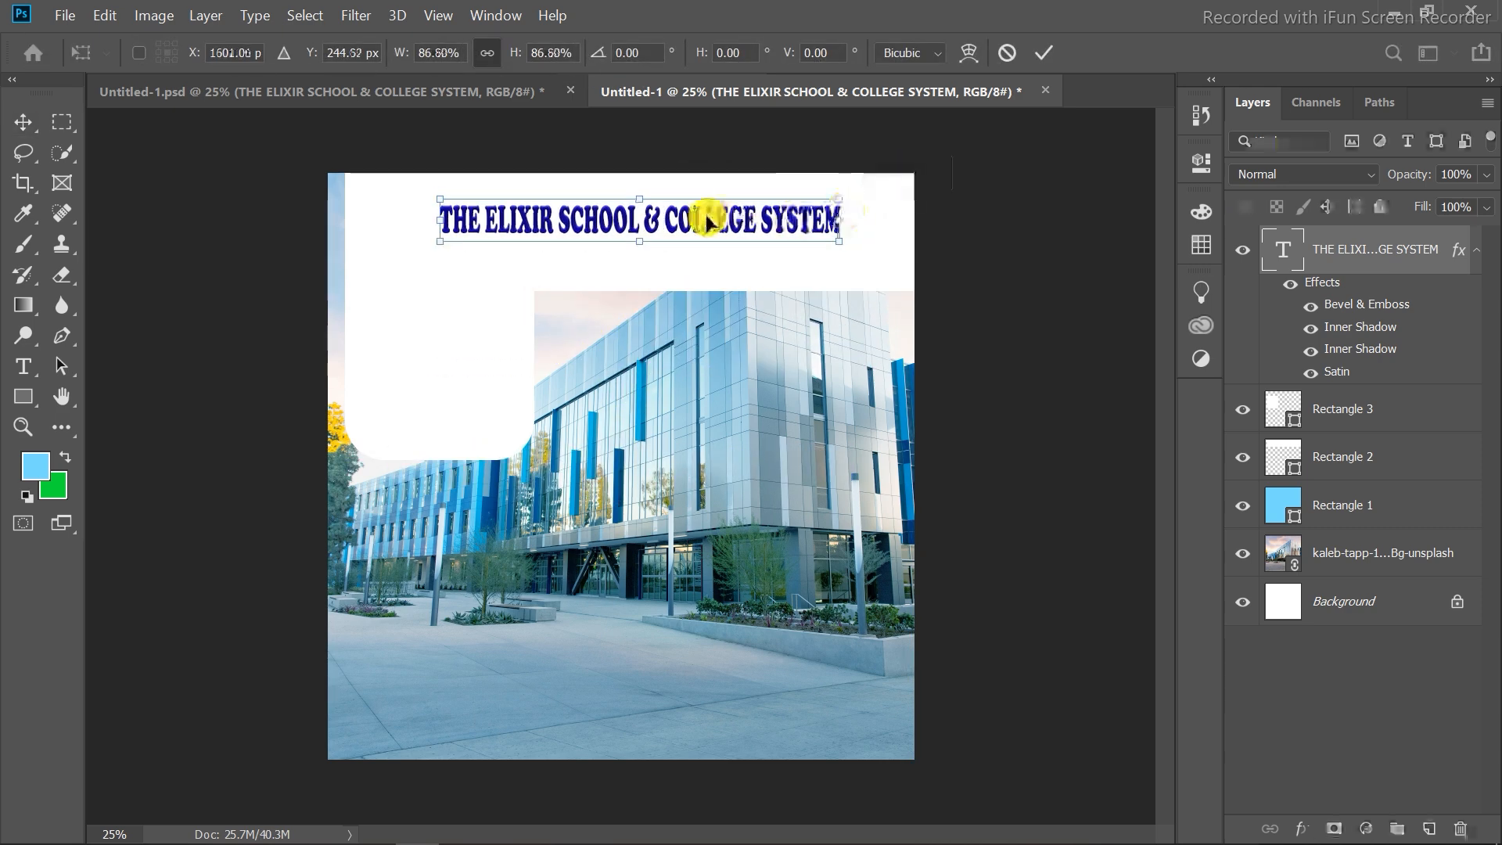
pyautogui.moveTo(708, 218); pyautogui.dragTo(753, 197)
pyautogui.press('Up')
pyautogui.press('Up')
pyautogui.press('Up')
pyautogui.press('Up')
pyautogui.press('Up')
pyautogui.press('Up')
pyautogui.press('Up')
pyautogui.press('Up')
pyautogui.press('Up')
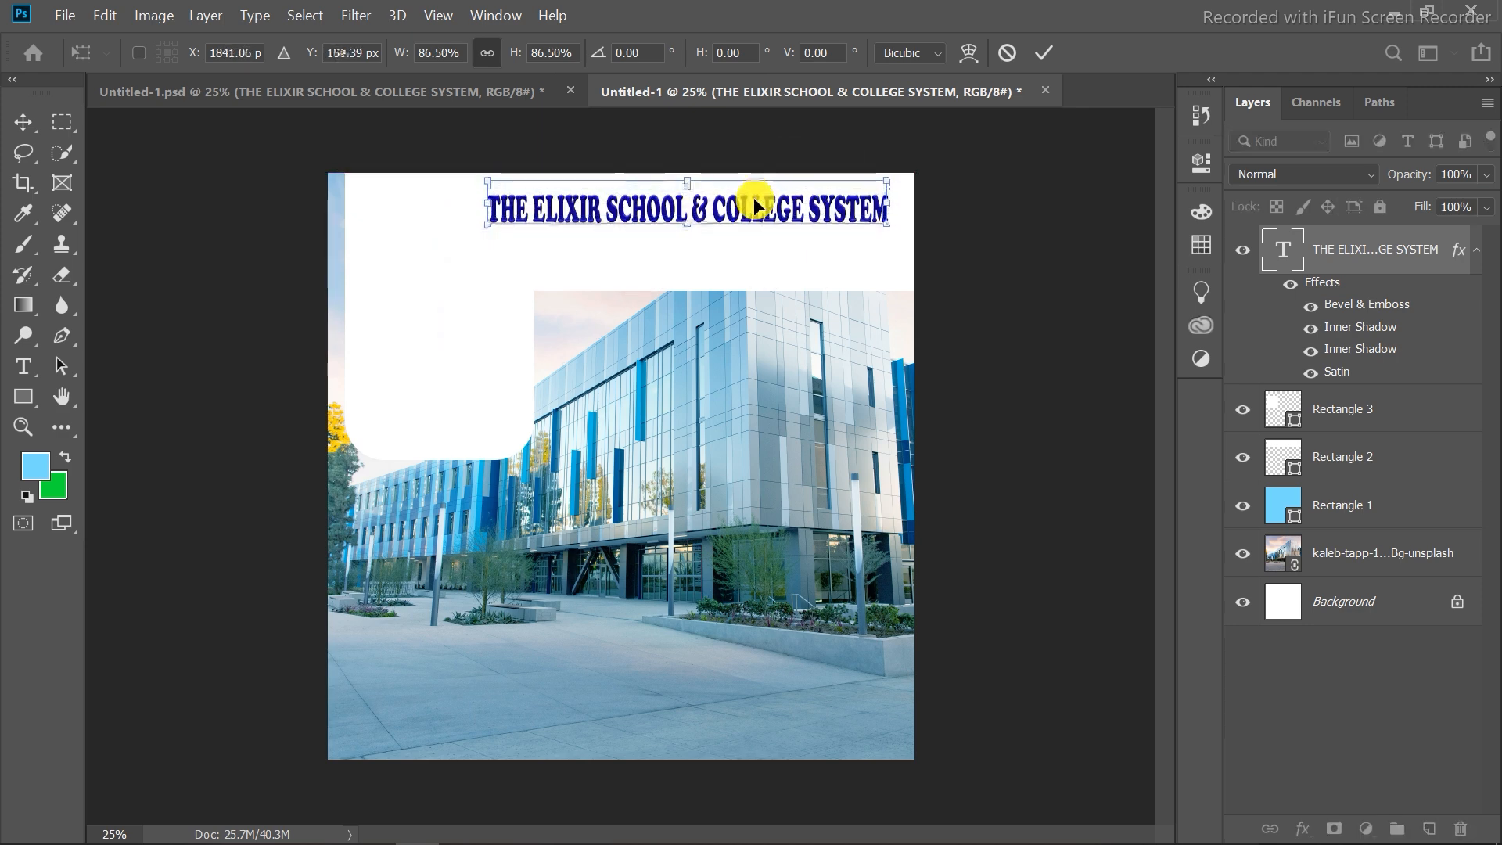
pyautogui.press('Up')
pyautogui.press('Up')
pyautogui.press('Up')
pyautogui.press('Up')
pyautogui.press('Up')
pyautogui.press('Up')
pyautogui.press('Up')
pyautogui.press('Up')
pyautogui.press('Right')
pyautogui.press('Right')
pyautogui.press('Right')
pyautogui.press('Right')
pyautogui.press('Right')
pyautogui.press('Right')
pyautogui.press('Right')
pyautogui.press('Right')
pyautogui.press('Right')
pyautogui.press('Right')
pyautogui.press('Right')
pyautogui.press('Right')
pyautogui.press('Right')
pyautogui.press('Right')
pyautogui.press('Right')
pyautogui.press('Right')
pyautogui.press('Right')
pyautogui.press('Right')
pyautogui.press('Right')
pyautogui.press('Right')
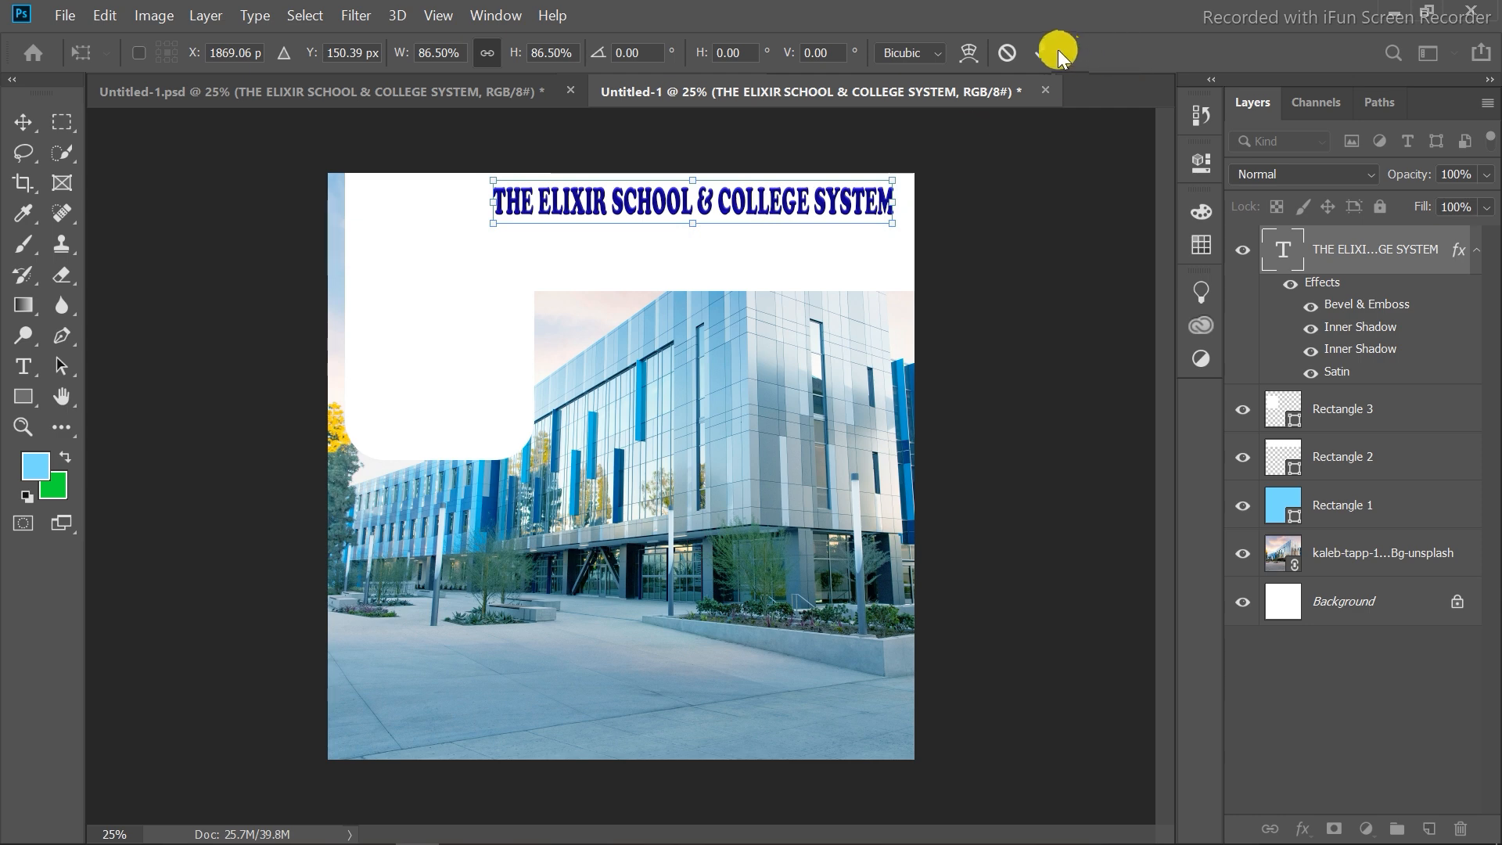
pyautogui.click(1057, 50)
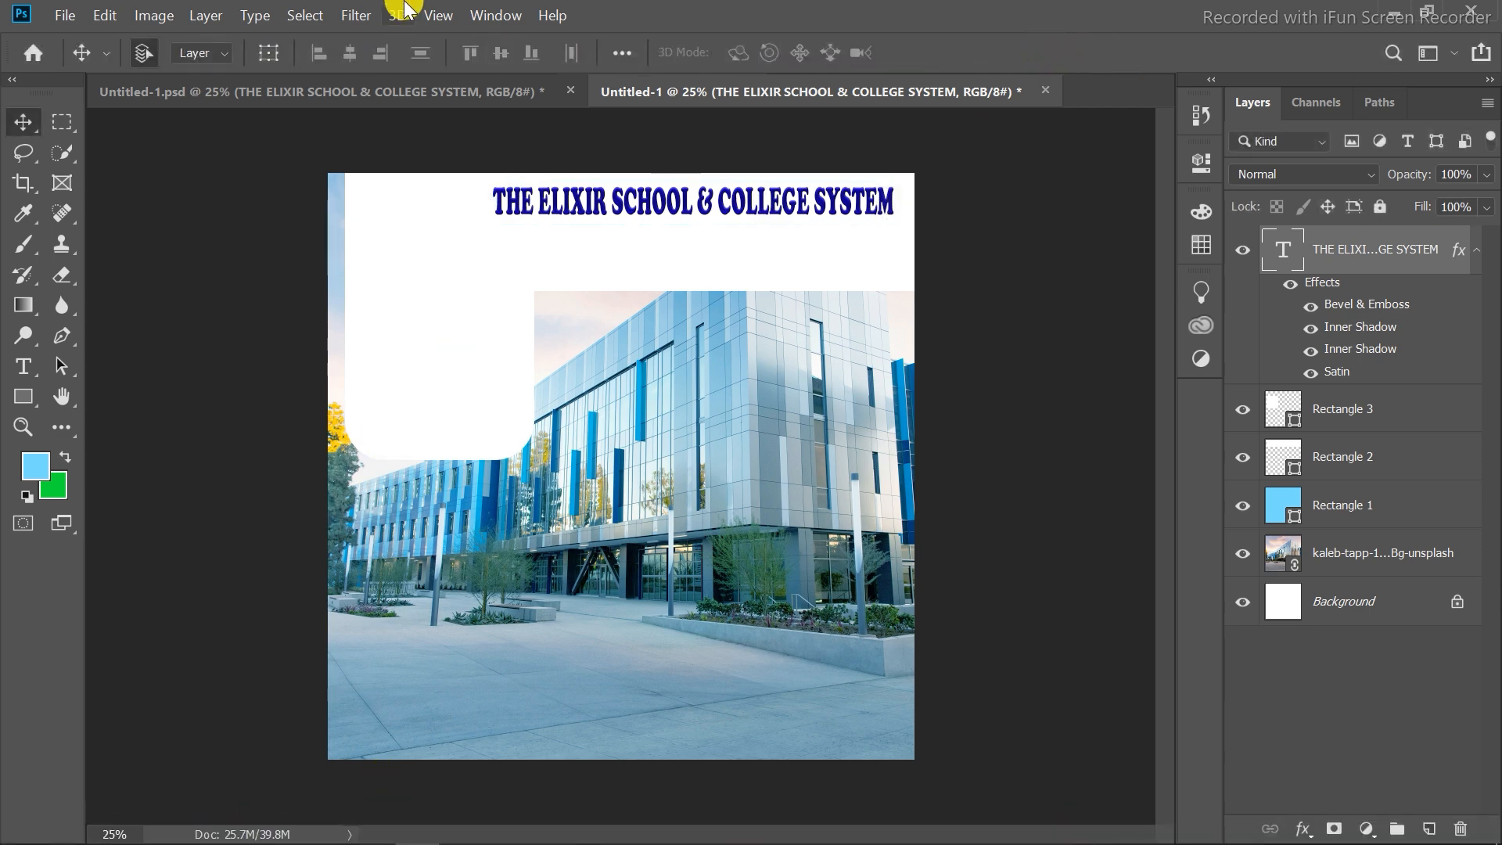
# Copy the AGRA text layer from the reference flyer and place it below the title.
pyautogui.click(405, 88)
pyautogui.click(603, 244)
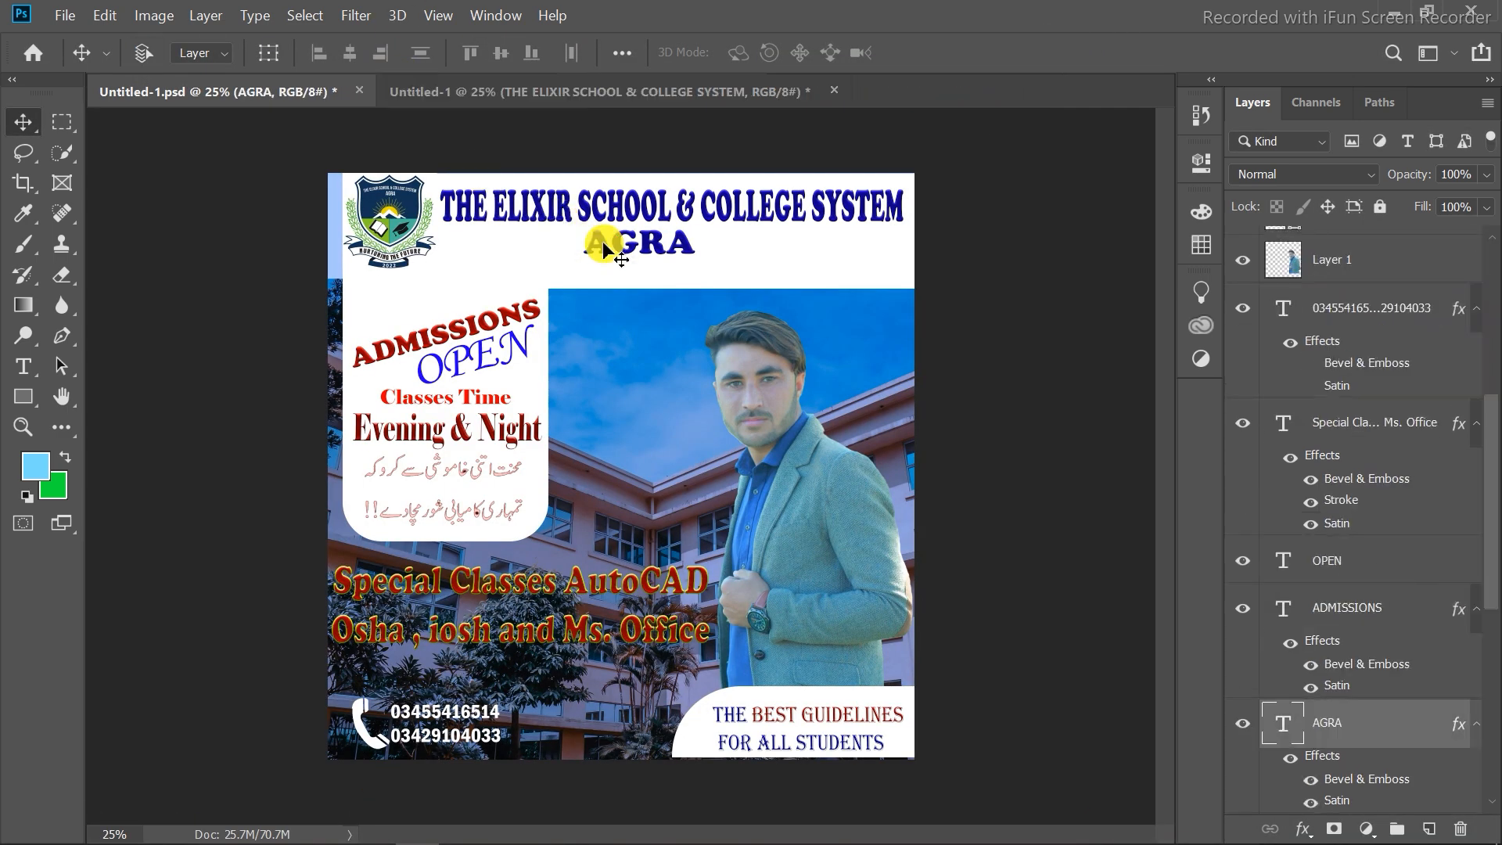
pyautogui.moveTo(546, 105); pyautogui.dragTo(635, 222)
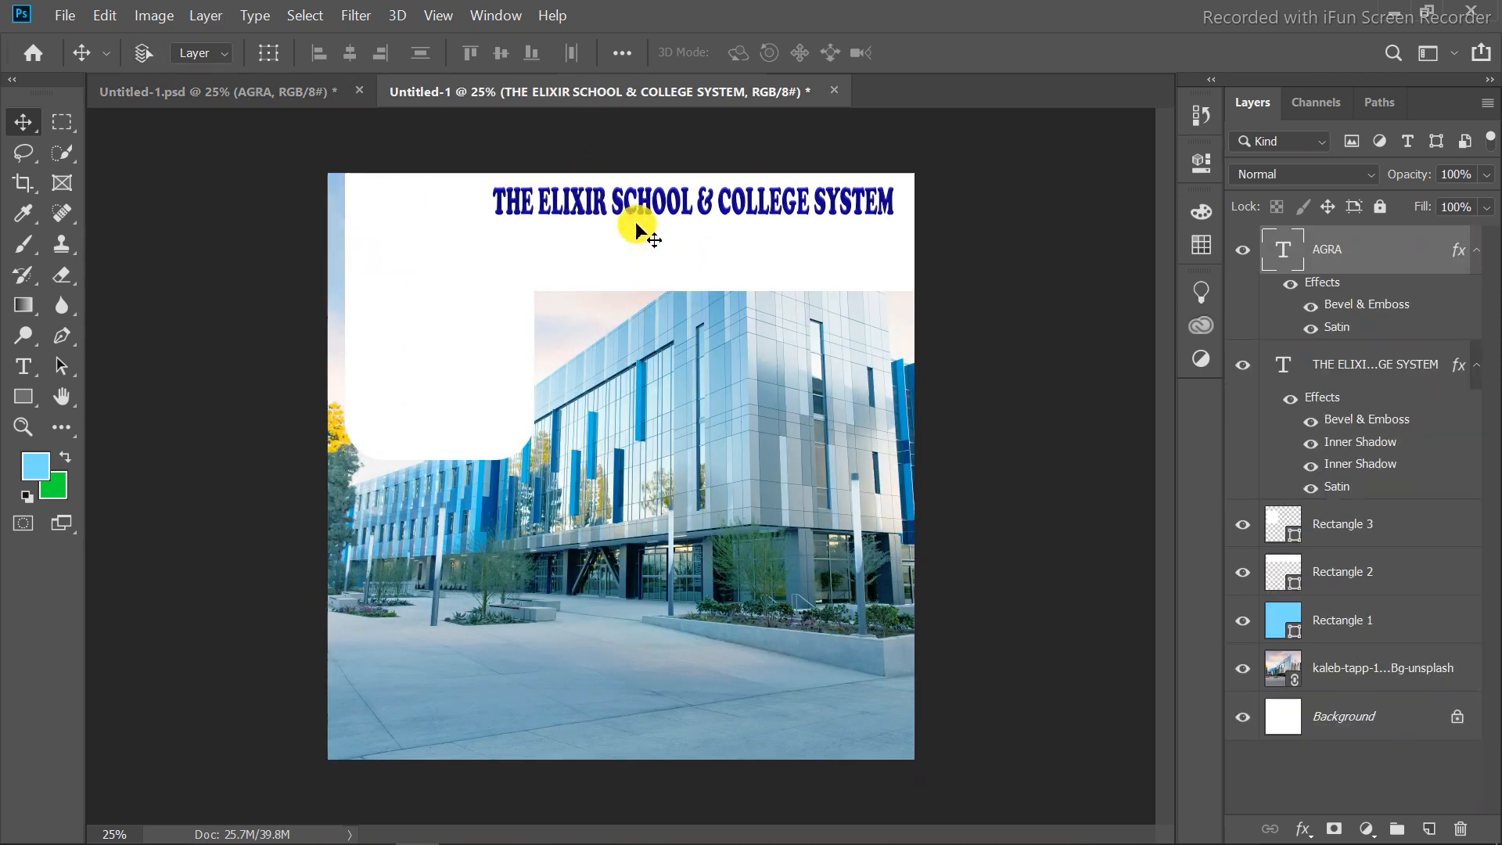
pyautogui.moveTo(636, 463); pyautogui.dragTo(669, 238)
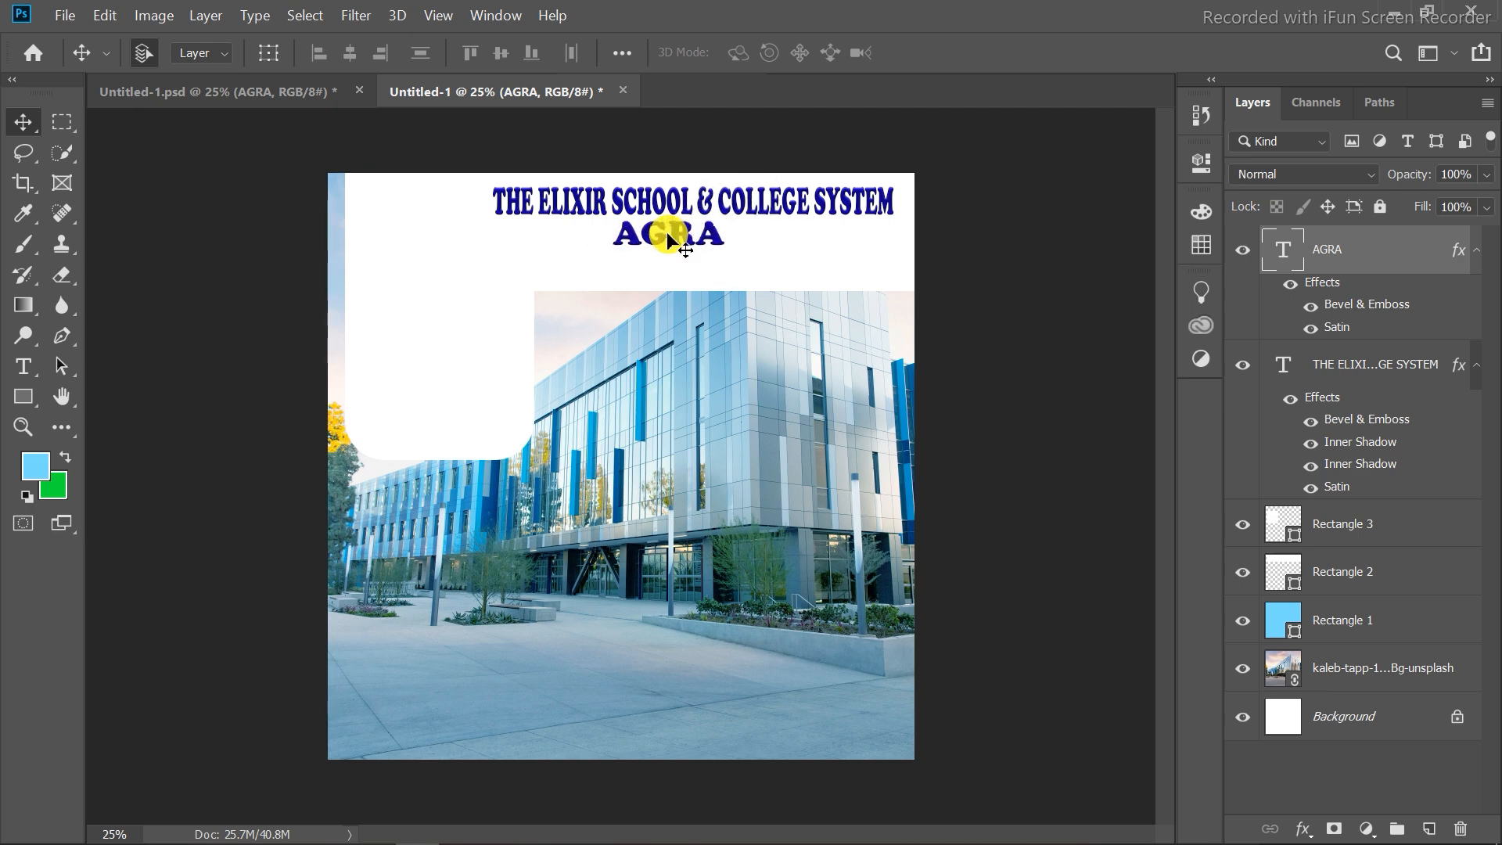
# Copy the school logo from the reference flyer into the new document's top-left corner.
pyautogui.click(297, 93)
pyautogui.click(401, 210)
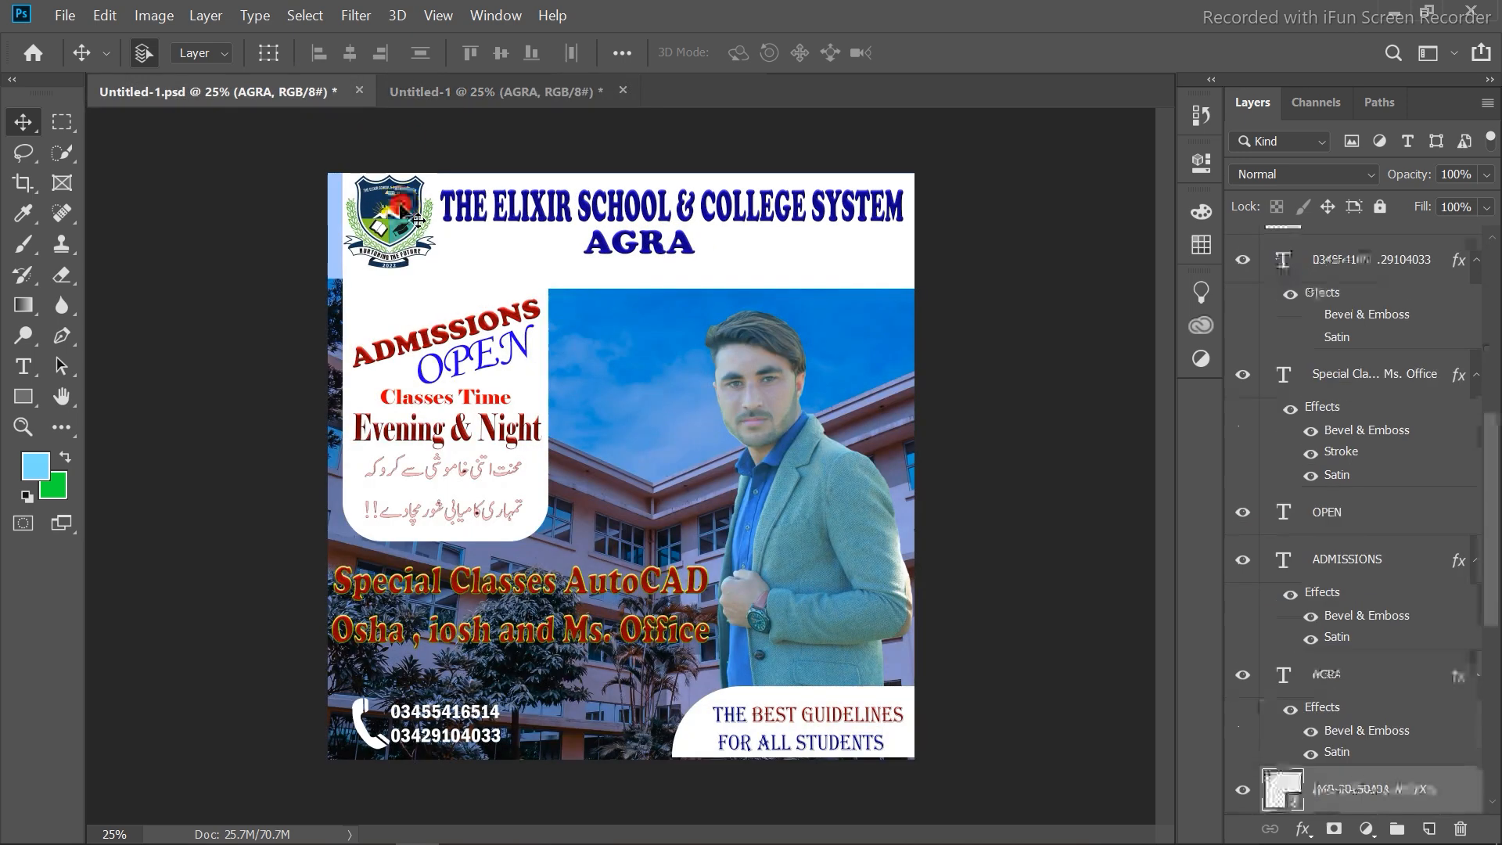
pyautogui.moveTo(401, 210)
pyautogui.mouseDown()
pyautogui.moveTo(577, 91)
pyautogui.moveTo(399, 217)
pyautogui.mouseUp()
pyautogui.click(595, 211)
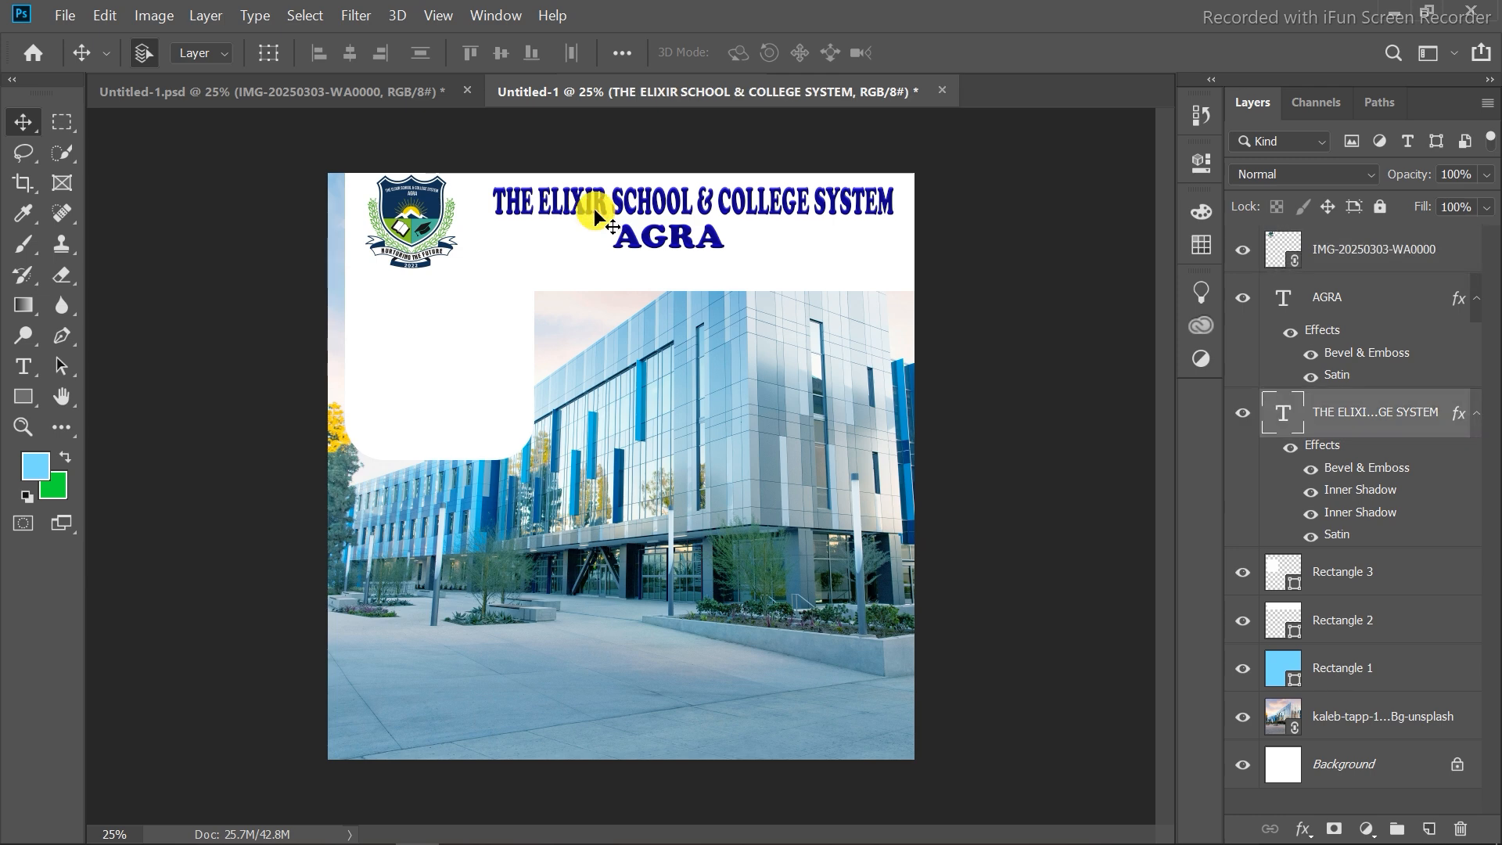
# Scale the title to 111.69%, move it beside the logo, and shift AGRA slightly left.
pyautogui.hotkey('ctrl', 't')
pyautogui.moveTo(922, 237); pyautogui.dragTo(941, 244)
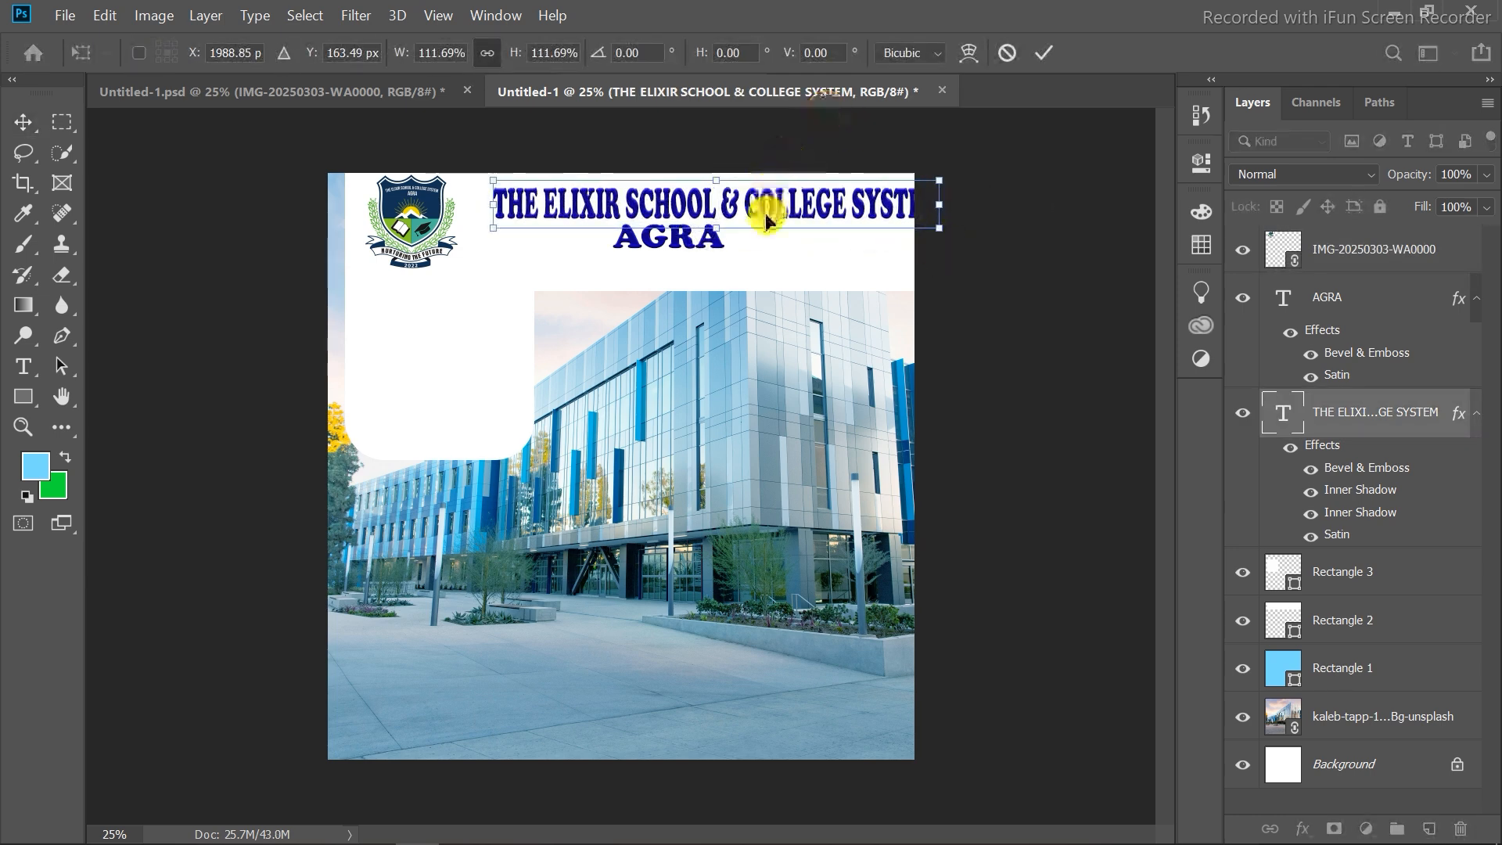
pyautogui.moveTo(762, 217); pyautogui.dragTo(729, 210)
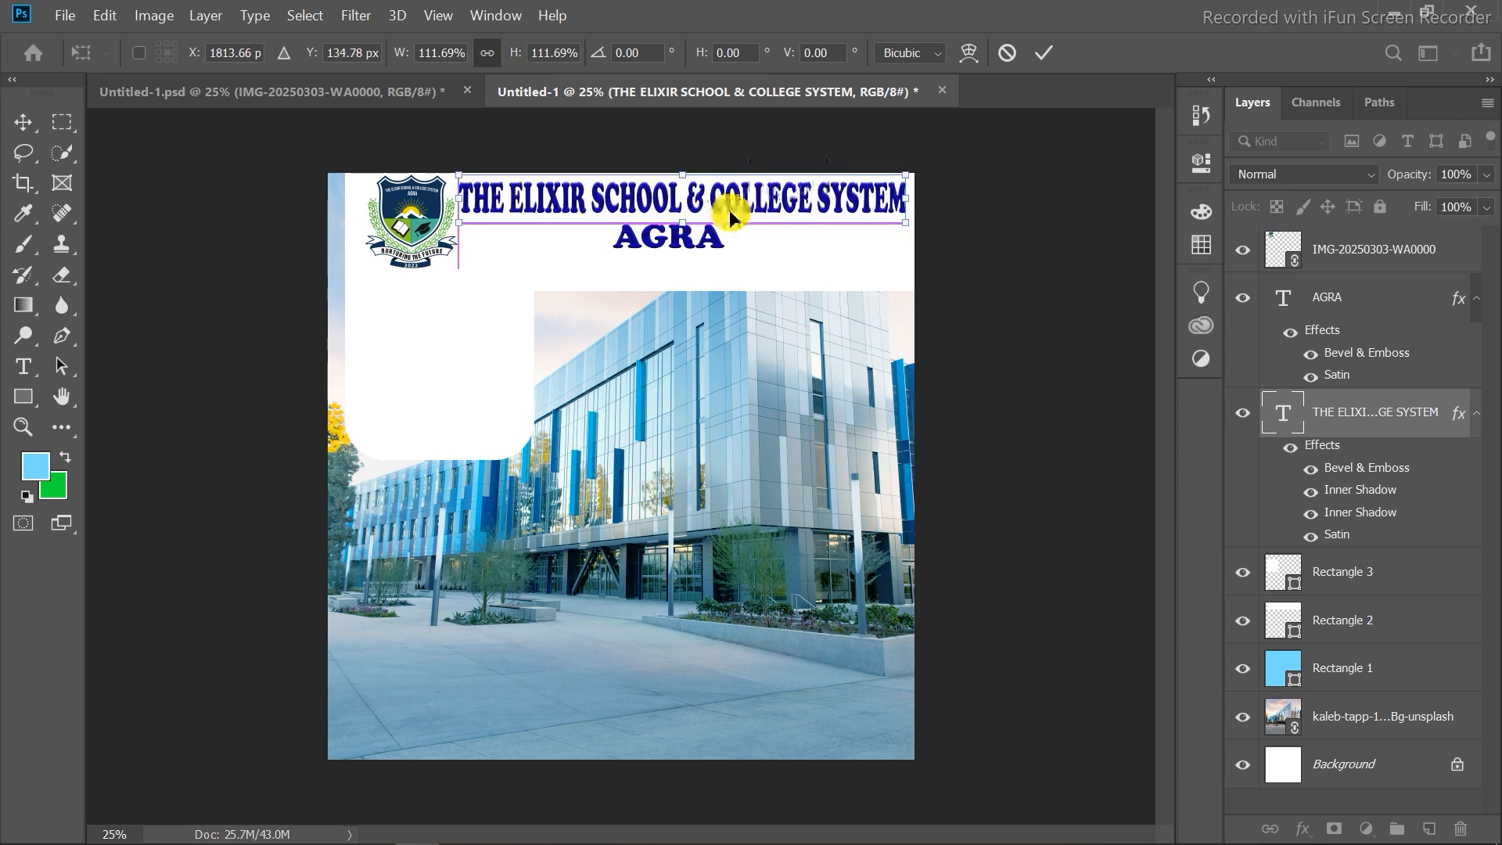
pyautogui.click(1040, 54)
pyautogui.moveTo(647, 253)
pyautogui.mouseDown()
pyautogui.moveTo(630, 235)
pyautogui.moveTo(635, 252)
pyautogui.mouseUp()
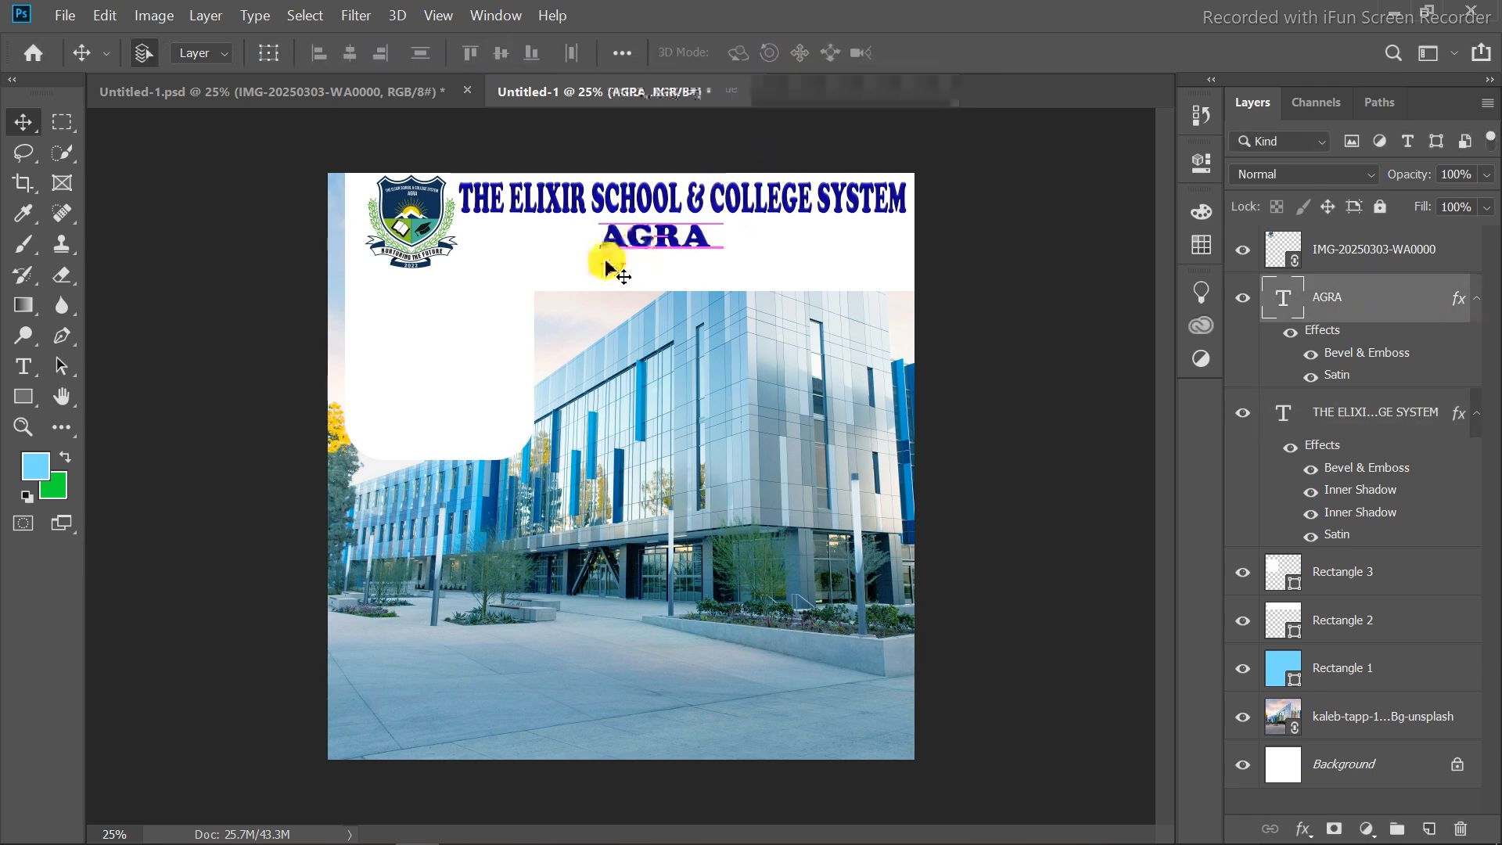
# Copy the ADMISSIONS, OPEN, Classes Time and Evening & Night texts into the new document, placing ADMISSIONS above OPEN.
pyautogui.click(367, 94)
pyautogui.click(442, 344)
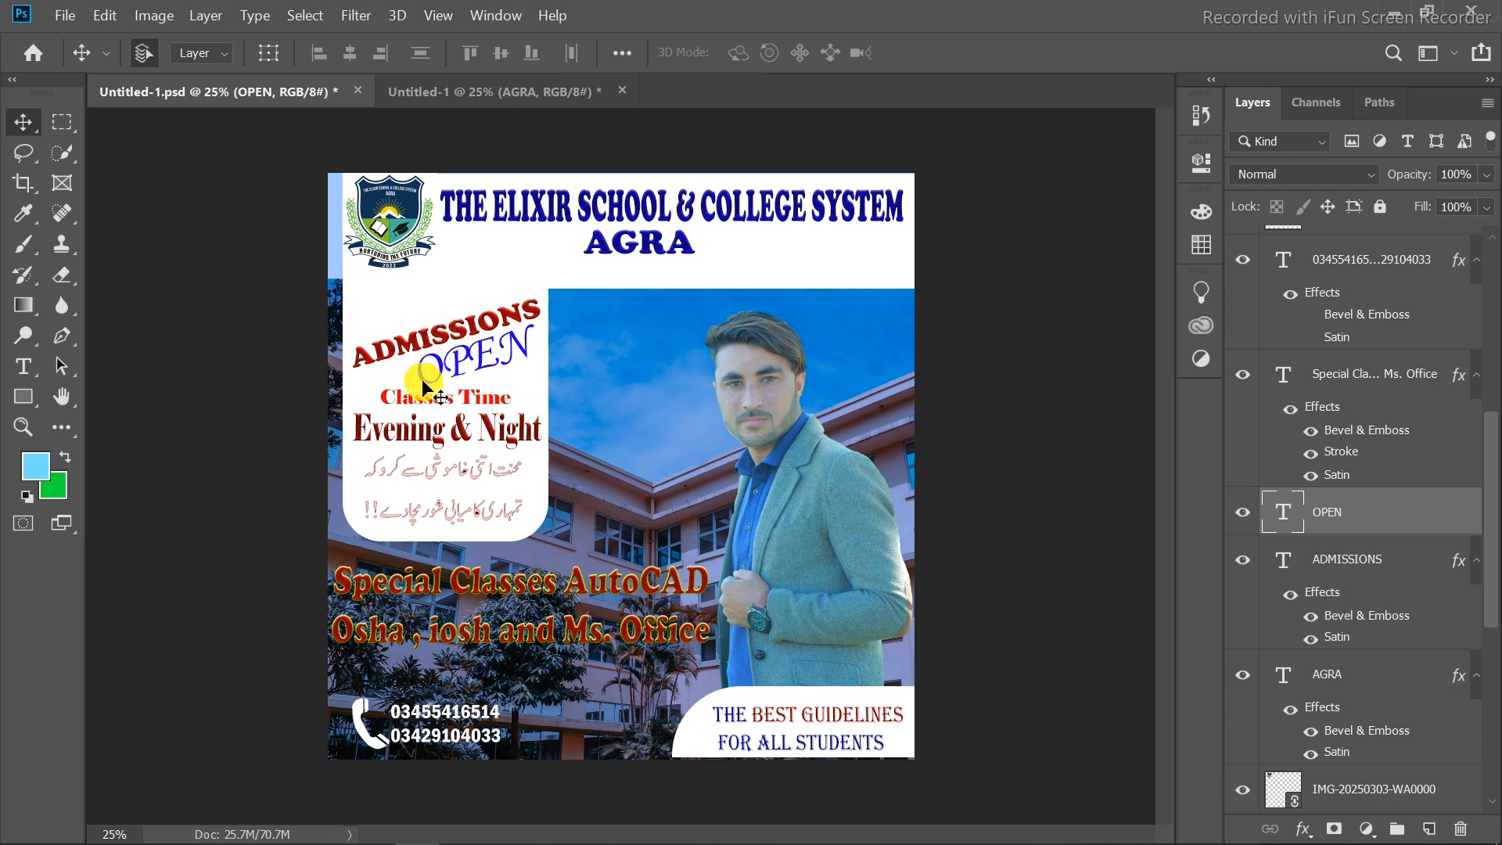
pyautogui.click(372, 422)
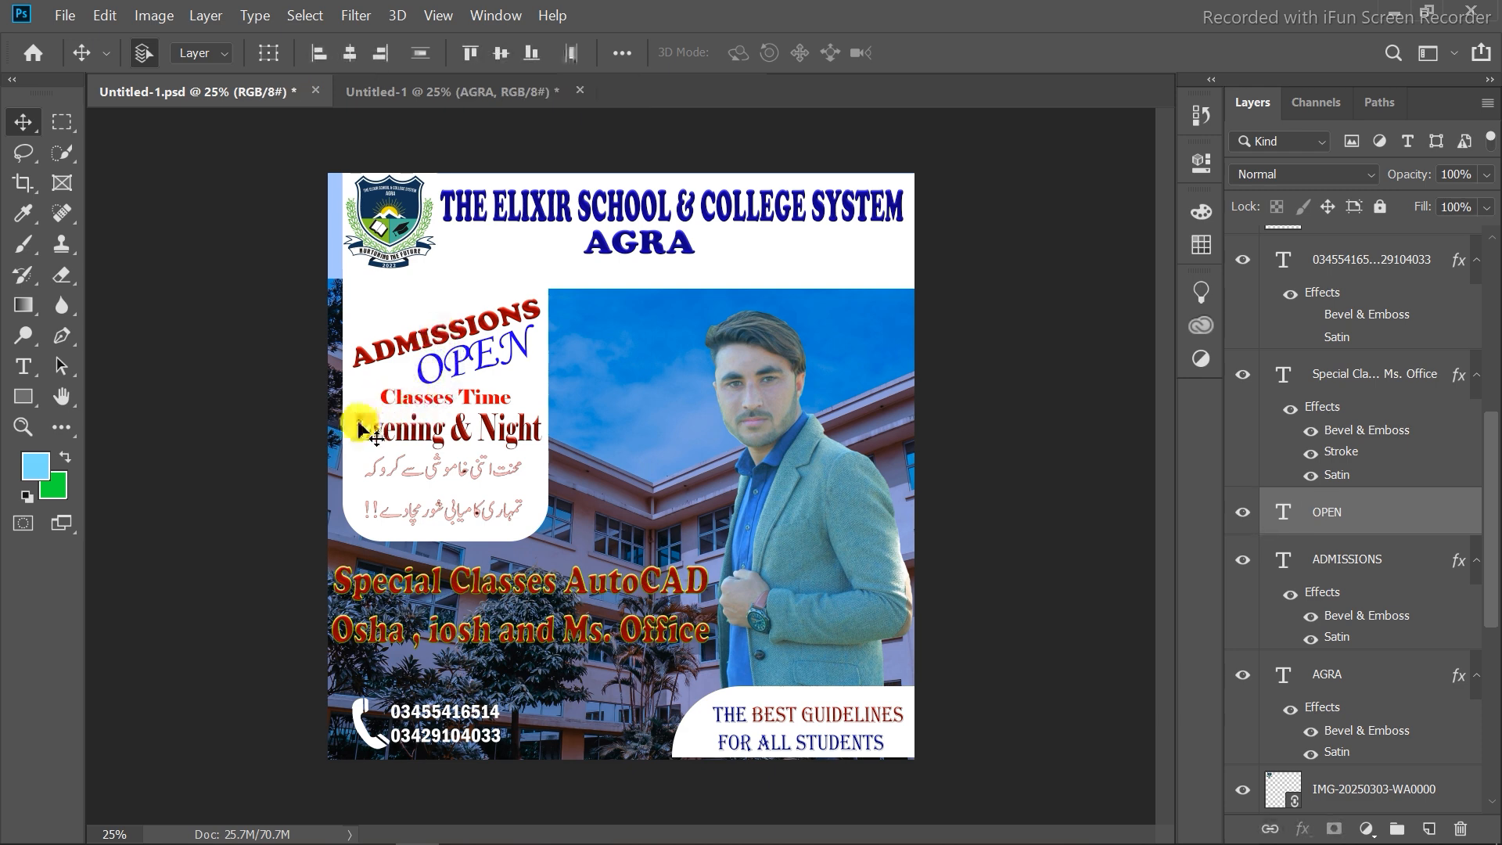
pyautogui.moveTo(373, 428)
pyautogui.mouseDown()
pyautogui.moveTo(436, 90)
pyautogui.moveTo(429, 335)
pyautogui.moveTo(587, 579)
pyautogui.moveTo(576, 501)
pyautogui.moveTo(380, 275)
pyautogui.moveTo(399, 342)
pyautogui.moveTo(391, 419)
pyautogui.mouseUp()
pyautogui.click(234, 91)
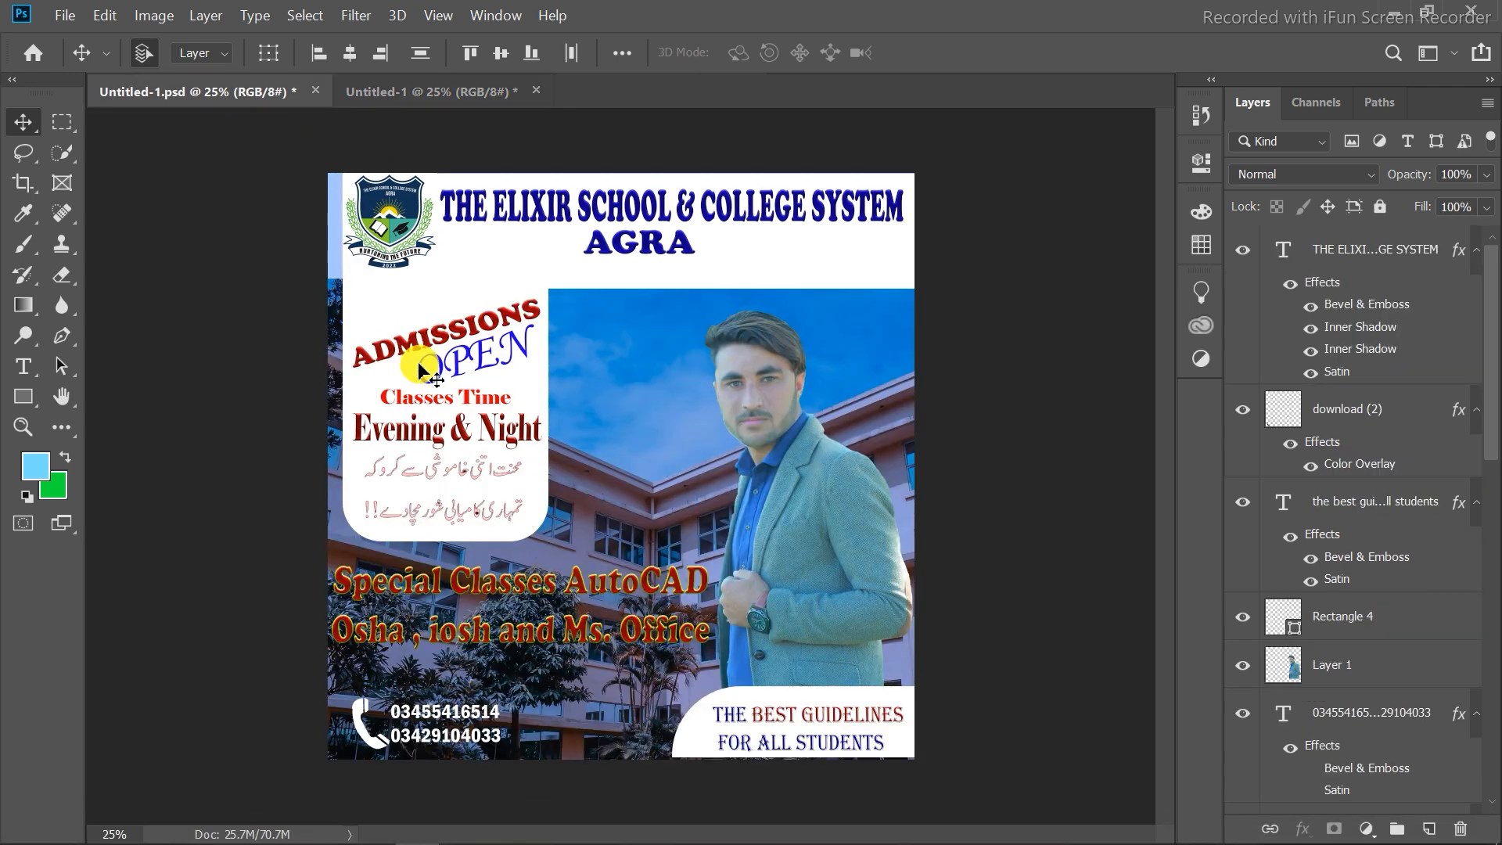
pyautogui.click(381, 362)
pyautogui.click(474, 108)
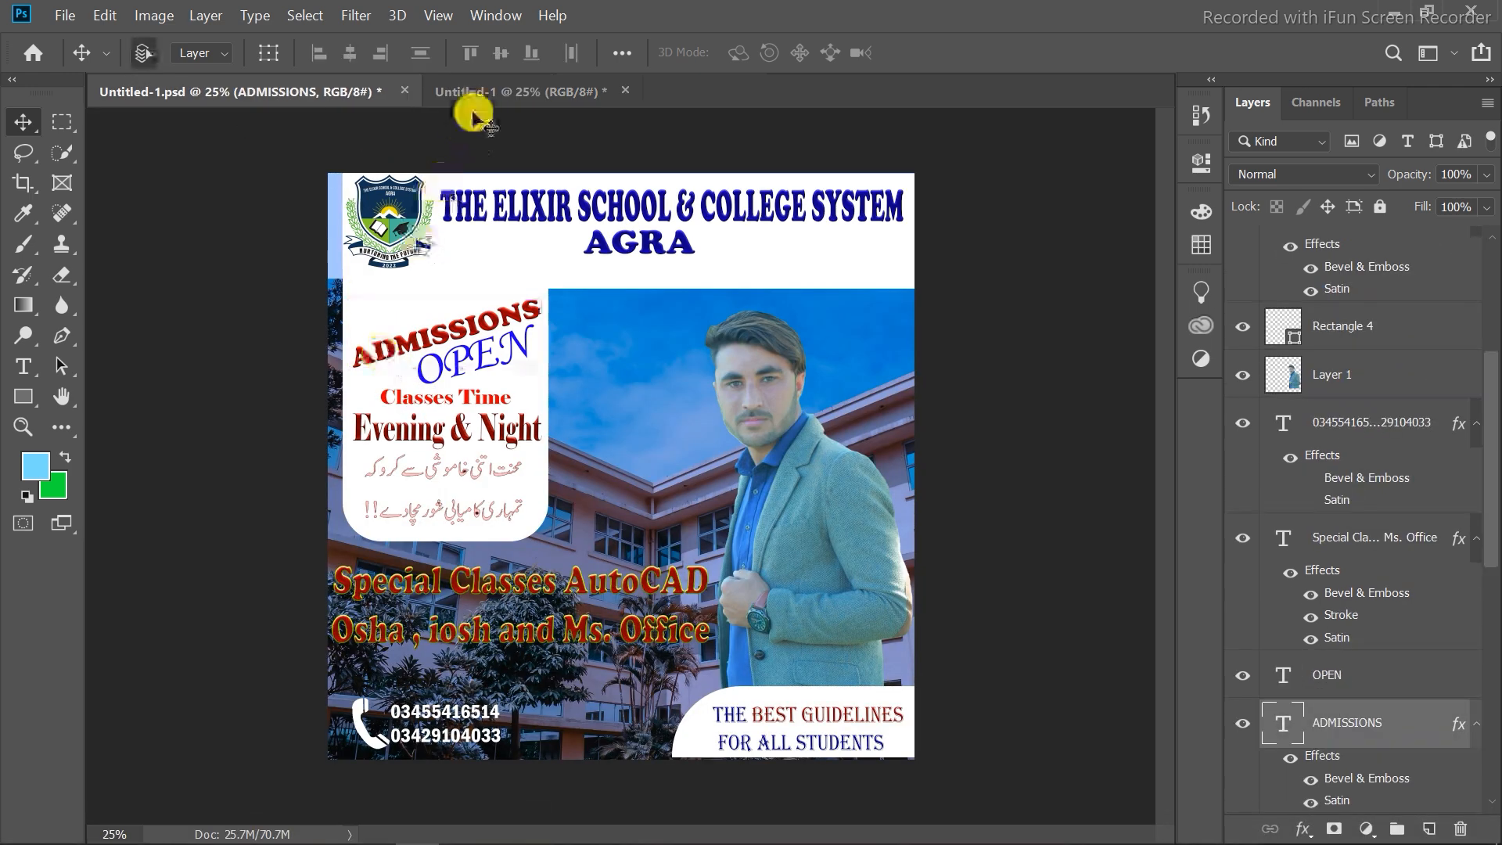
pyautogui.moveTo(479, 104); pyautogui.dragTo(462, 283)
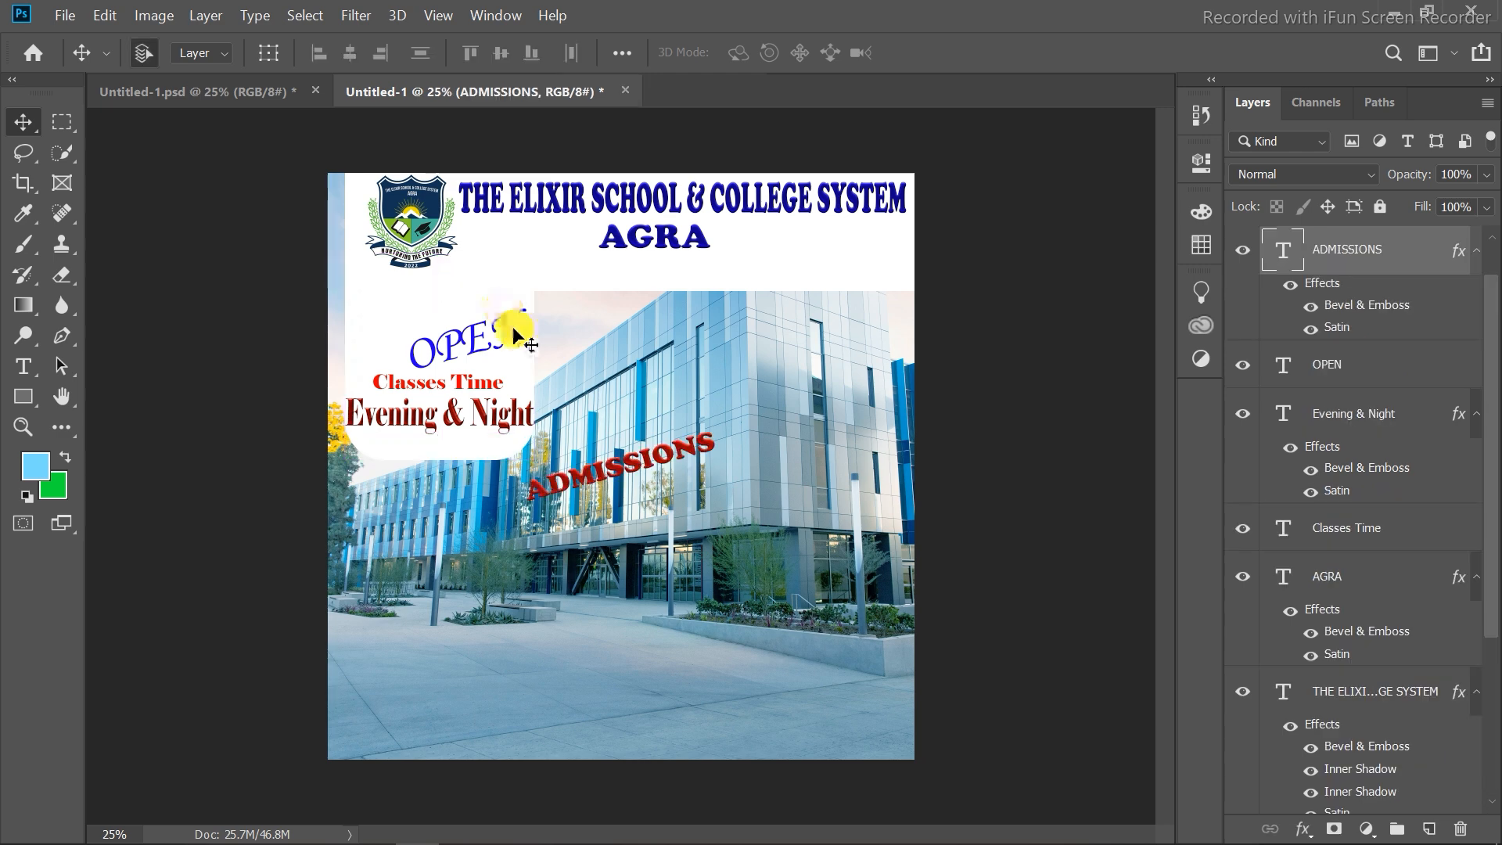
pyautogui.moveTo(583, 478); pyautogui.dragTo(404, 320)
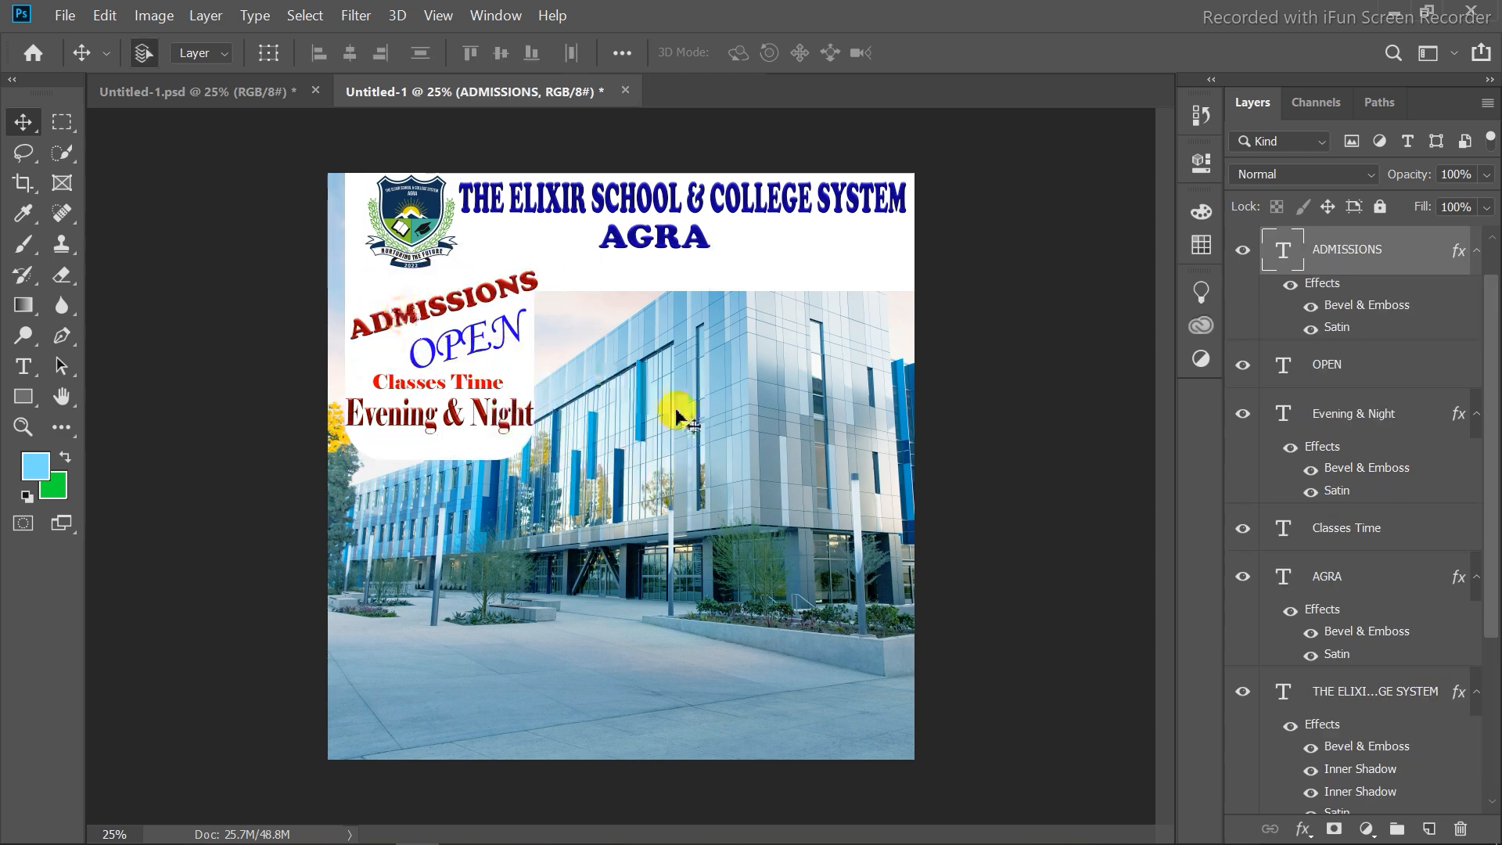
# Copy the Special Classes AutoCAD / Osha, iosh and Ms. Office text and place it below the rounded panel.
pyautogui.click(201, 89)
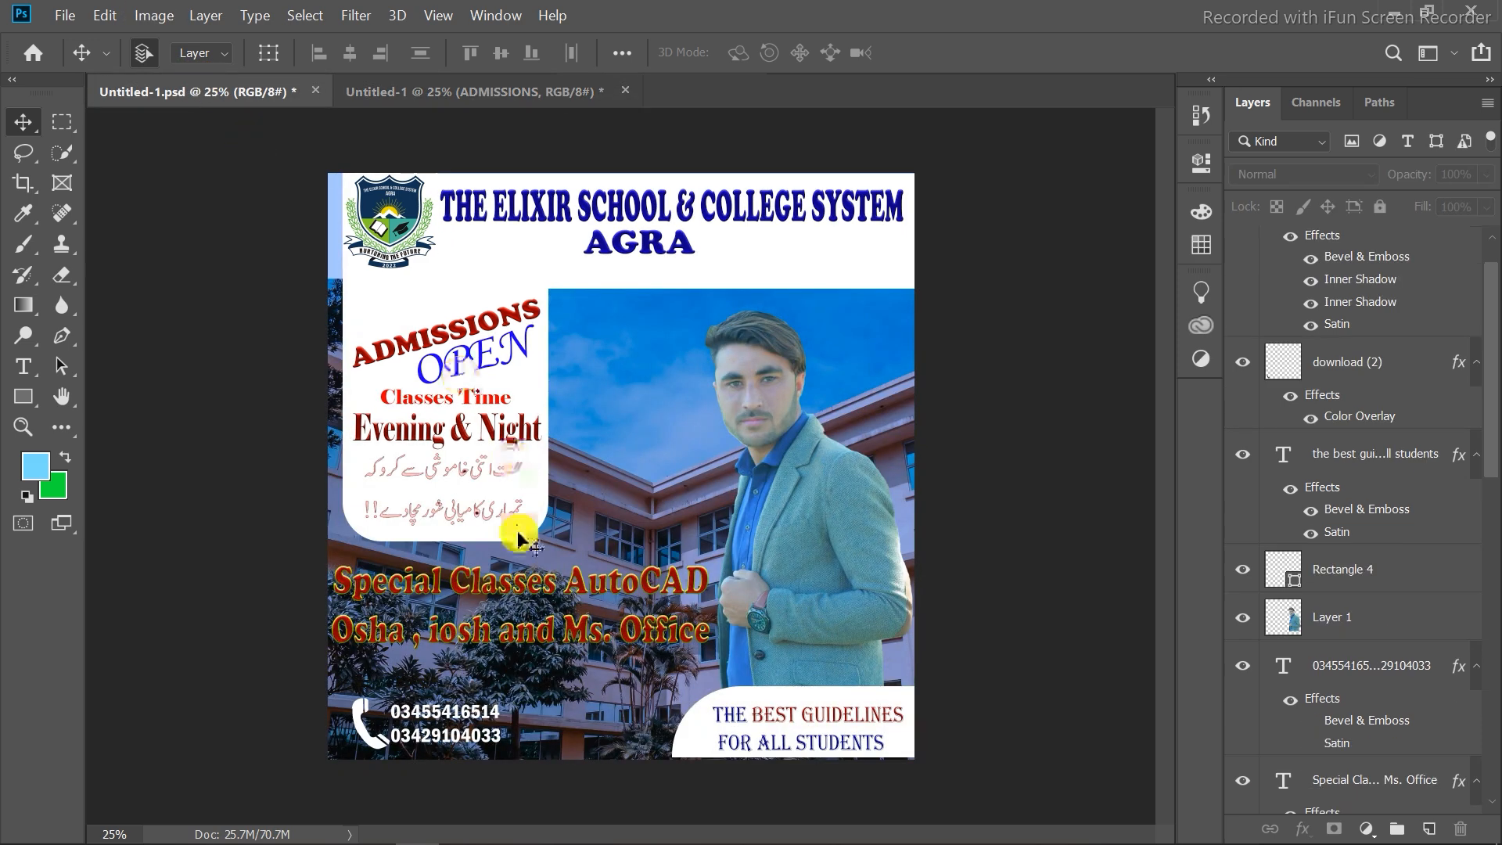
pyautogui.click(461, 592)
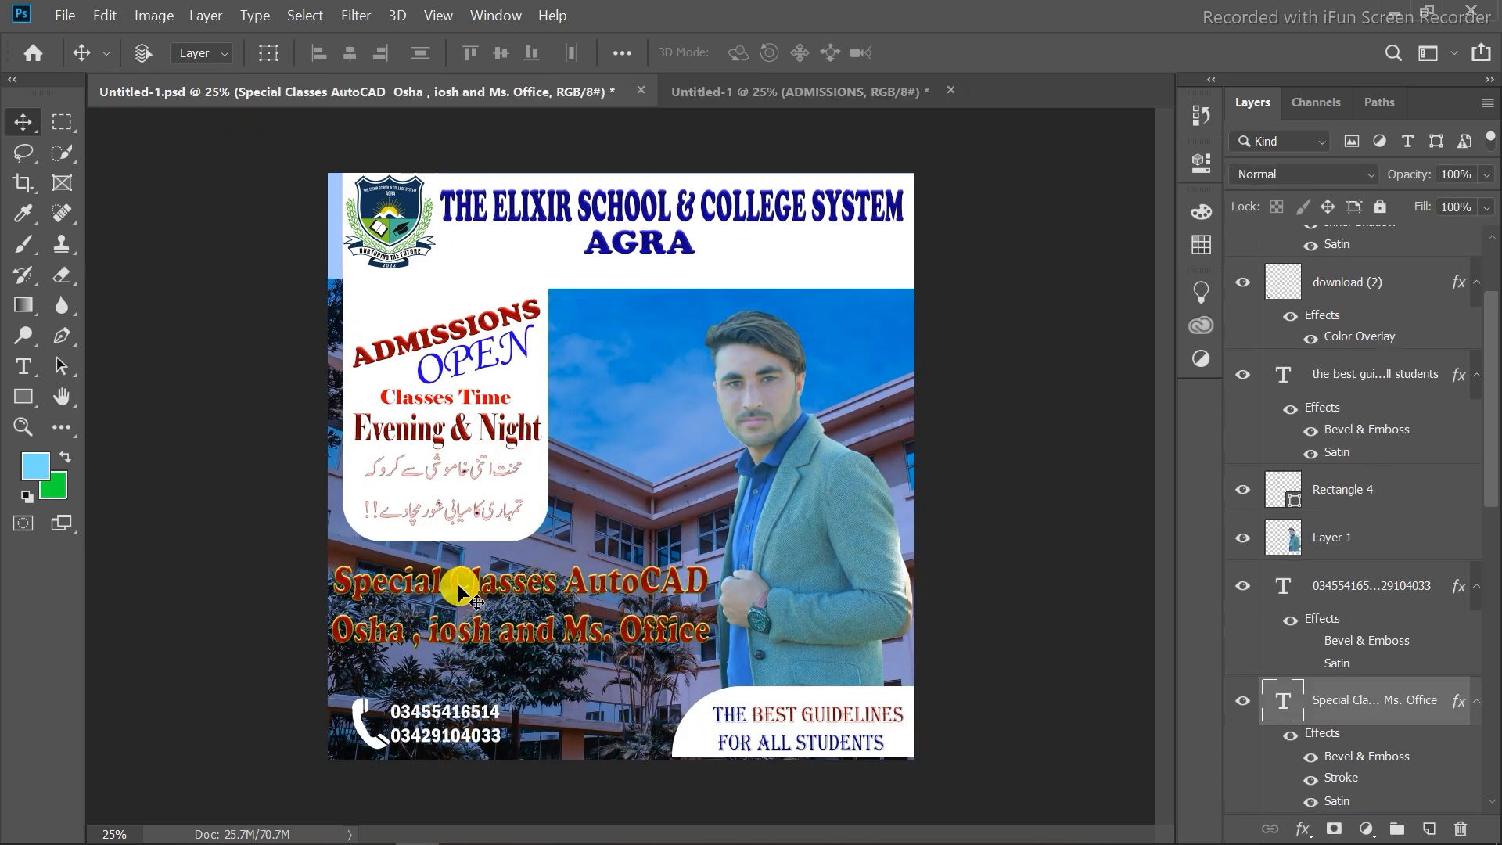
pyautogui.click(782, 91)
pyautogui.moveTo(782, 92); pyautogui.dragTo(519, 544)
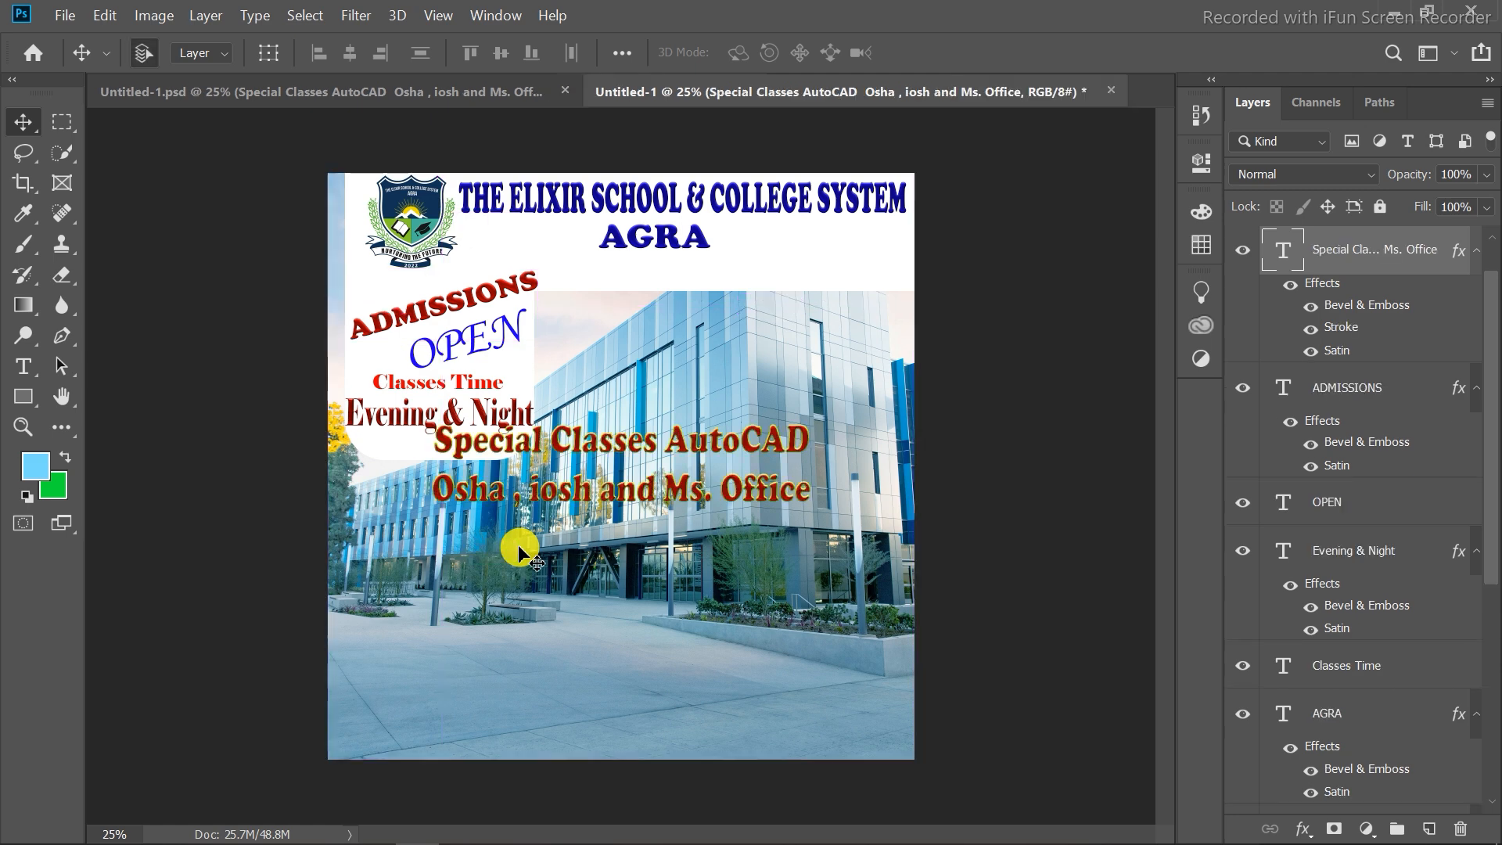
pyautogui.moveTo(596, 452); pyautogui.dragTo(458, 493)
pyautogui.click(682, 270)
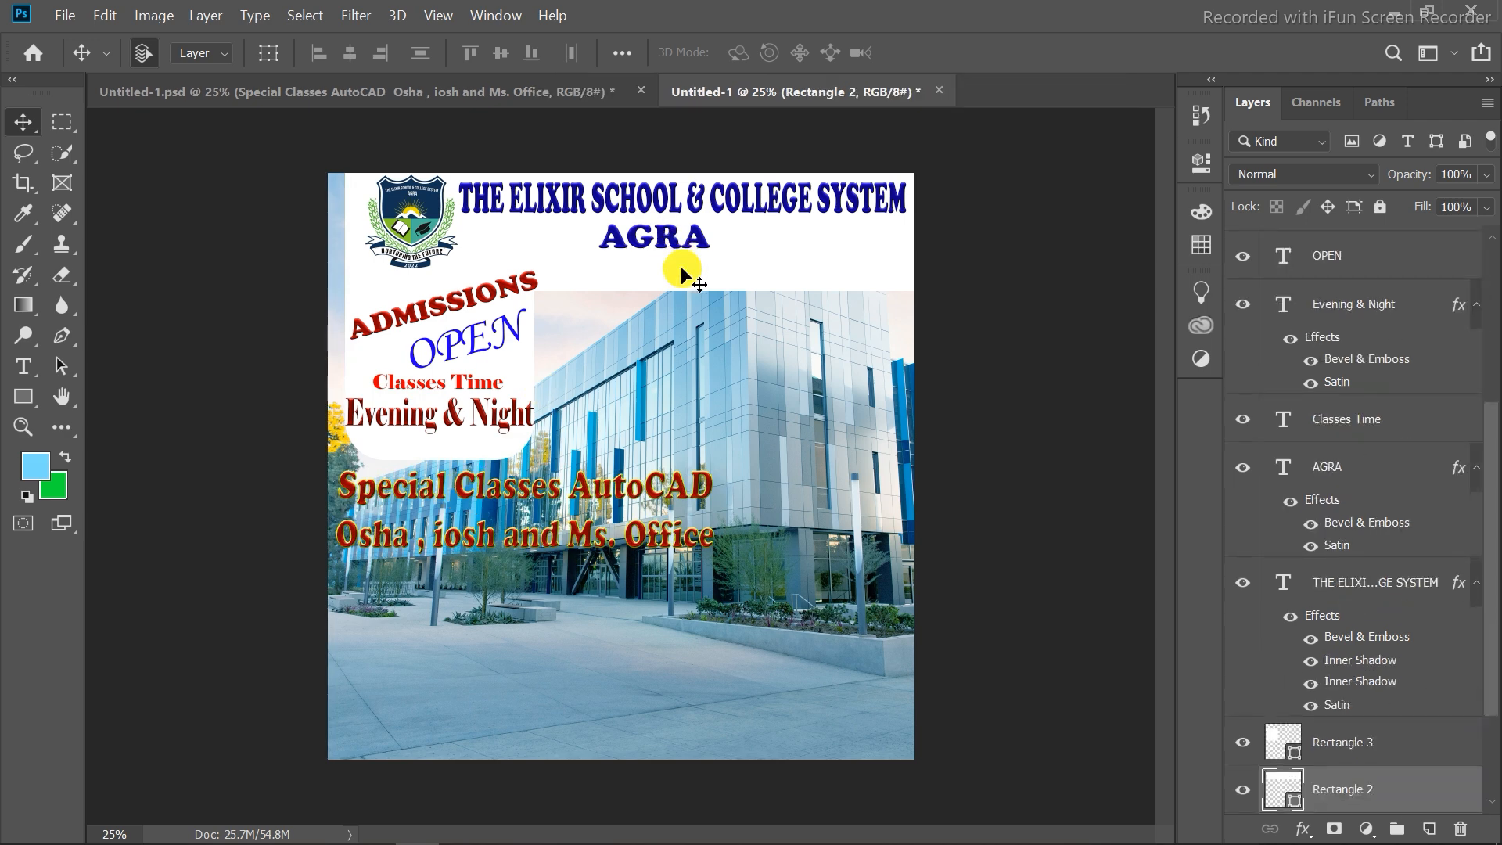
# Copy the cut-out person photo layer from the reference and place it on the right side of the canvas.
pyautogui.click(492, 91)
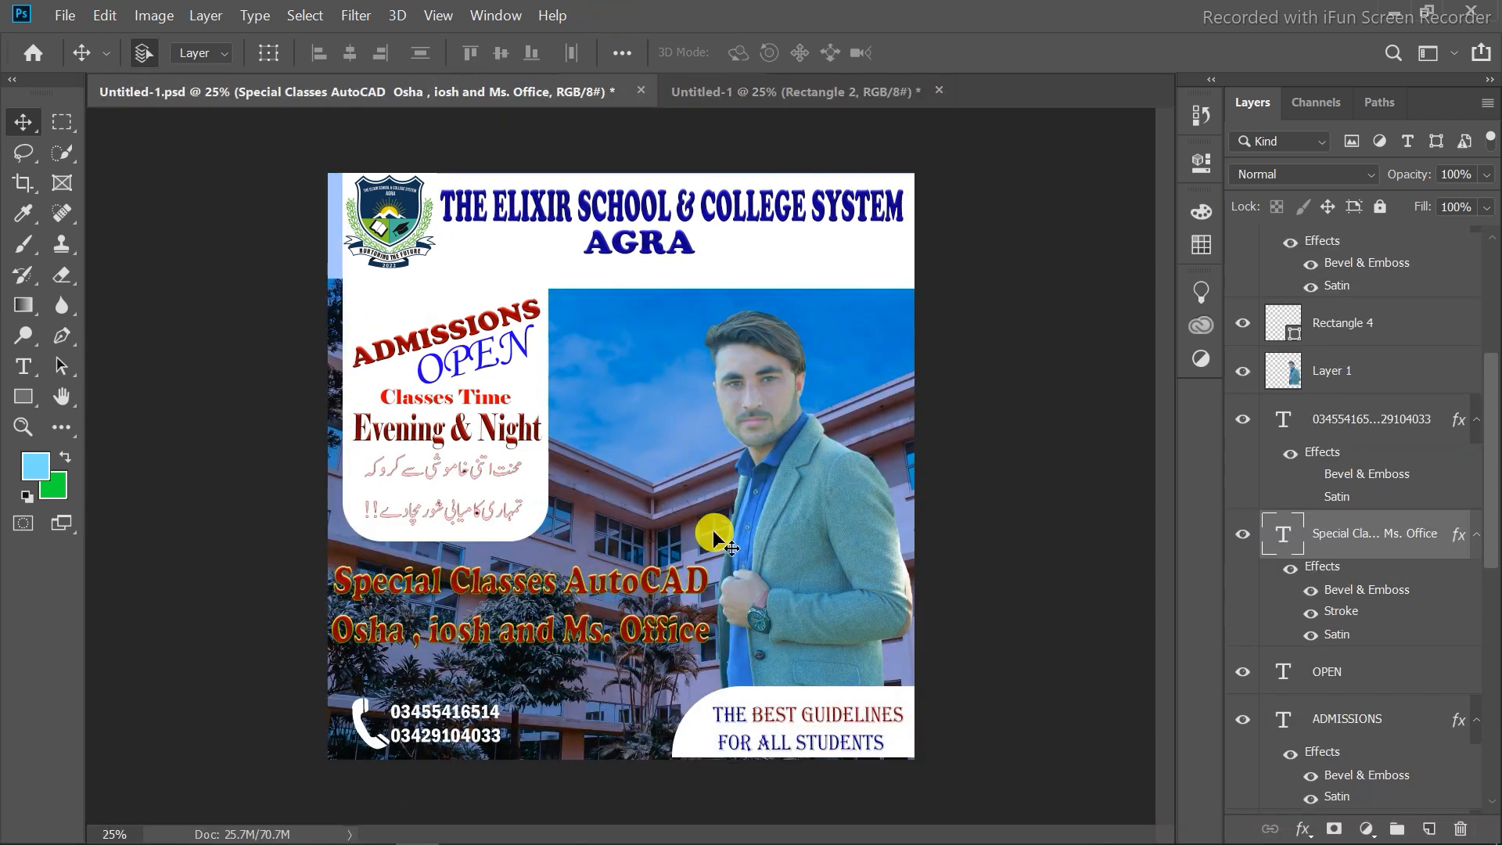
pyautogui.click(805, 518)
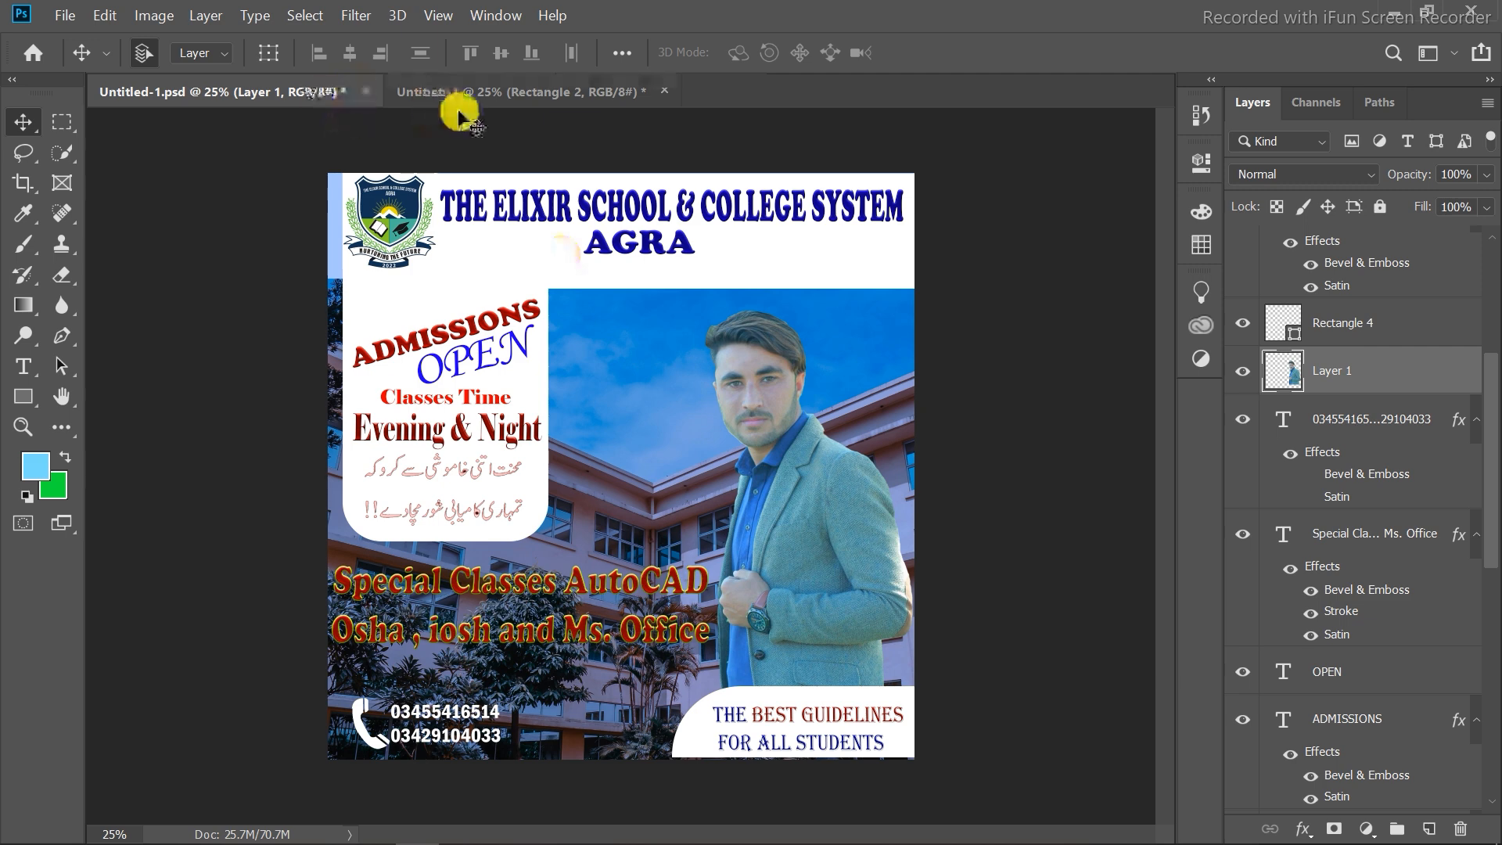
pyautogui.moveTo(461, 118); pyautogui.dragTo(858, 613)
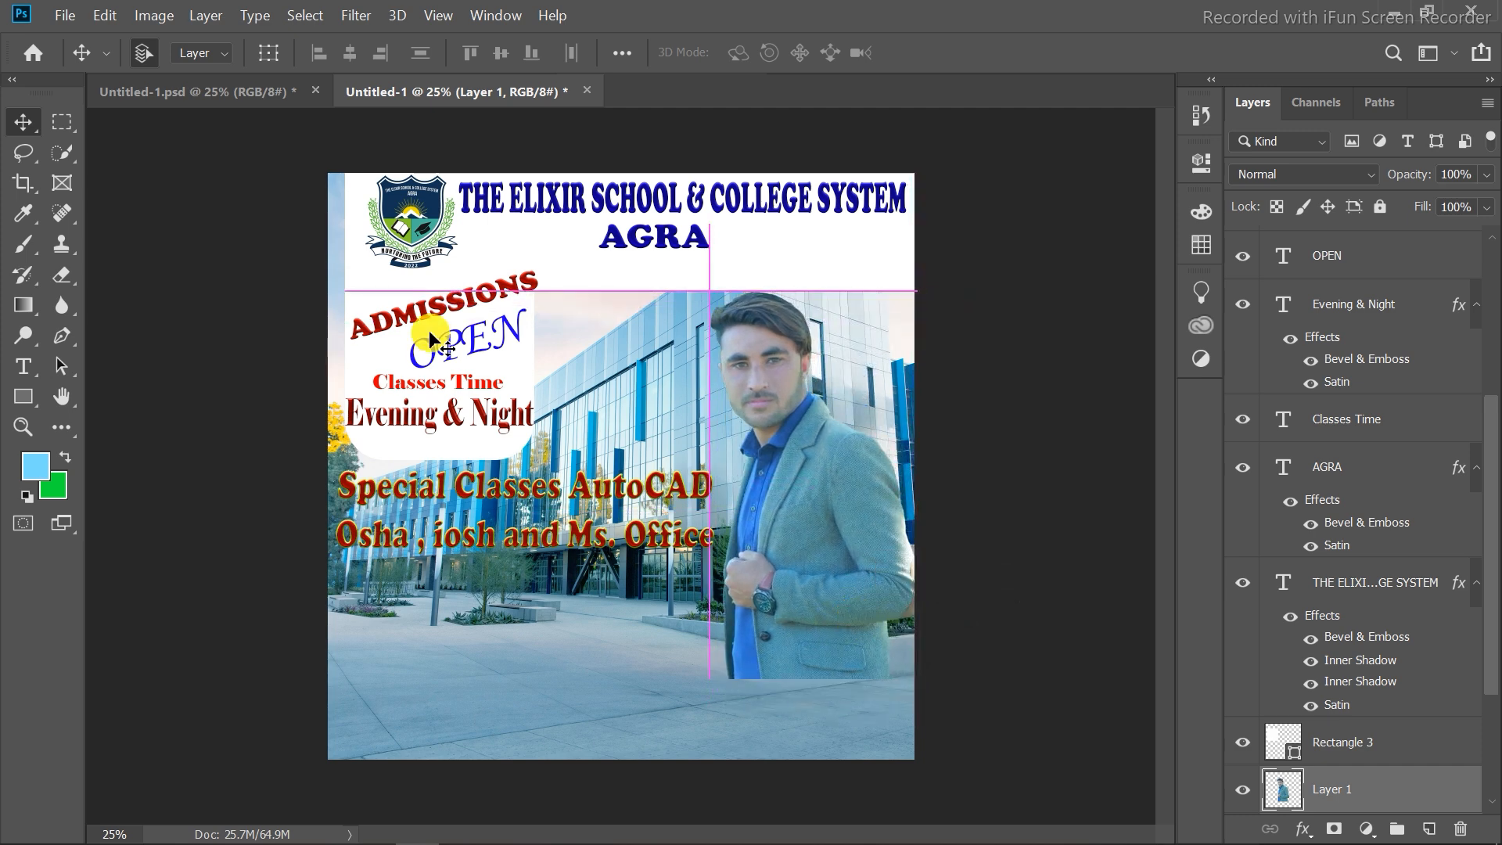
# Copy the phone icon and phone-number text from the reference and move them to the canvas's bottom-left corner.
pyautogui.click(235, 90)
pyautogui.click(364, 737)
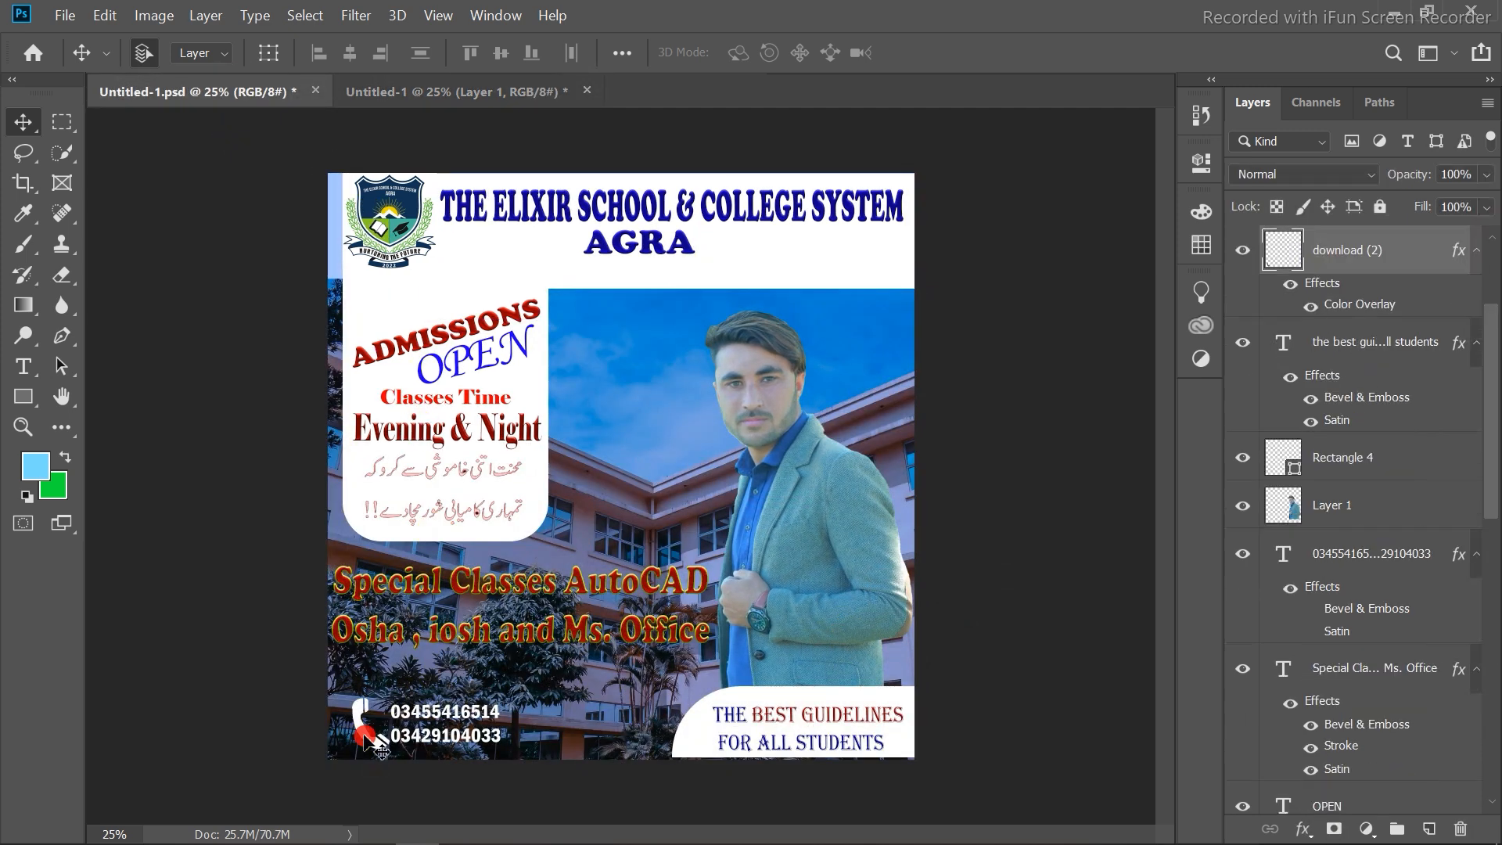
pyautogui.keyDown('shift'); pyautogui.click(413, 736); pyautogui.keyUp('shift')
pyautogui.click(448, 93)
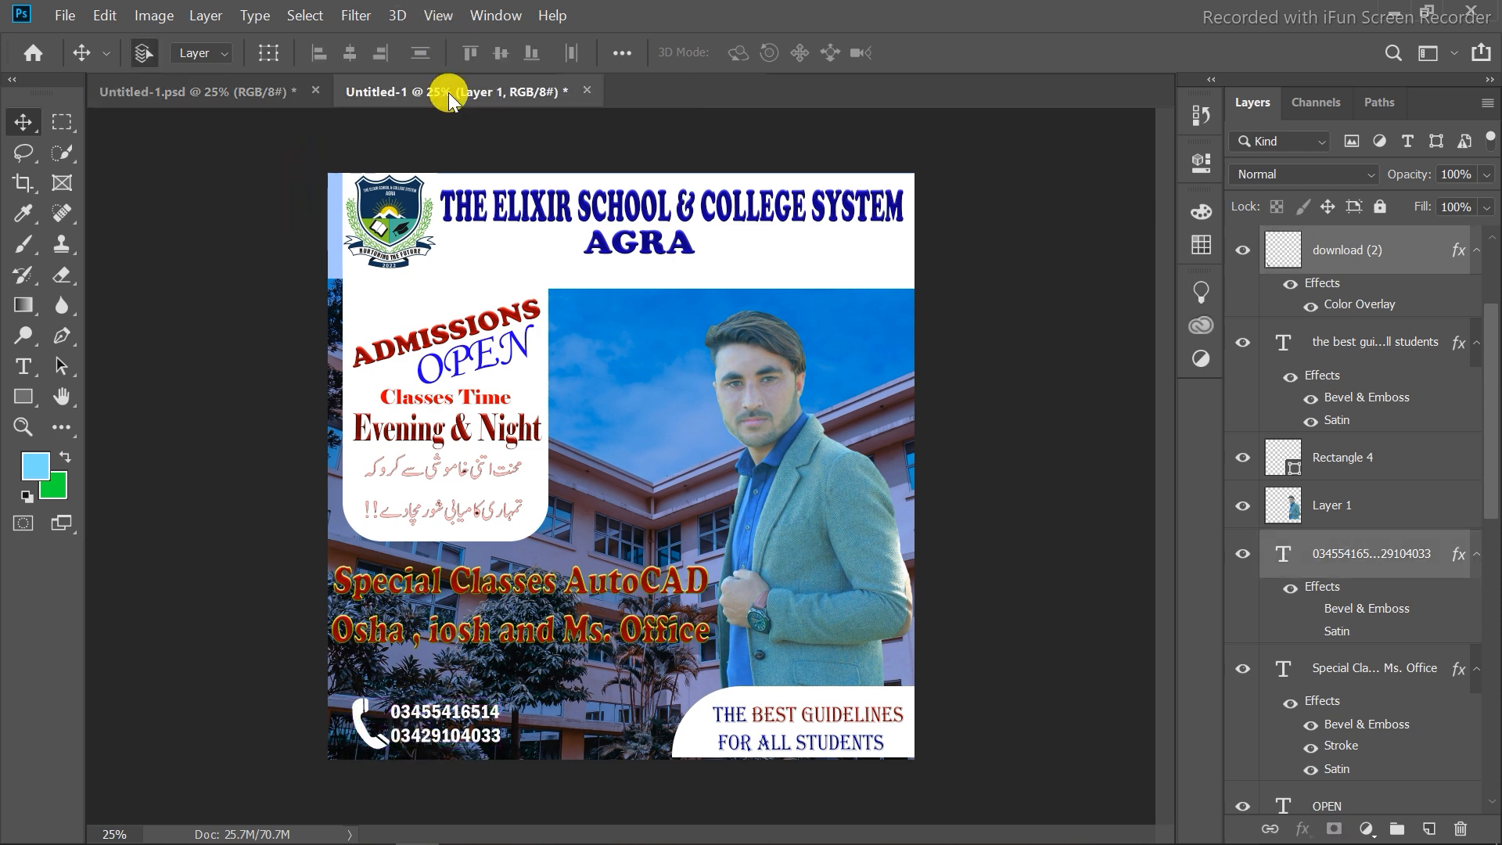
pyautogui.hotkey('ctrl', 'v')
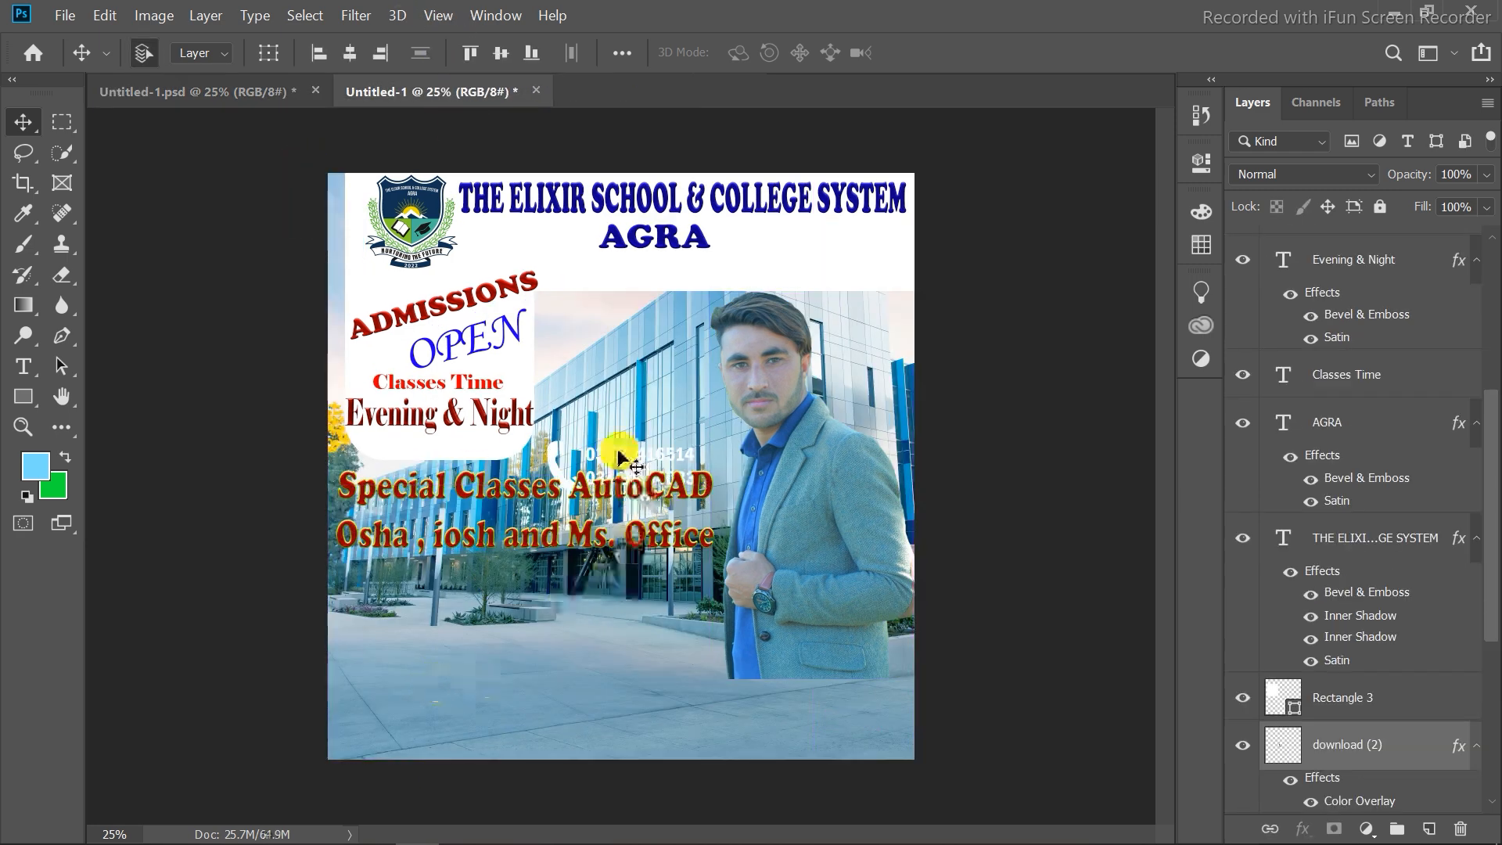
pyautogui.moveTo(618, 457); pyautogui.dragTo(418, 706)
# Copy the white rounded corner shape and THE BEST GUIDELINES FOR ALL STUDENTS text from the reference into the canvas's bottom-right corner.
pyautogui.click(269, 92)
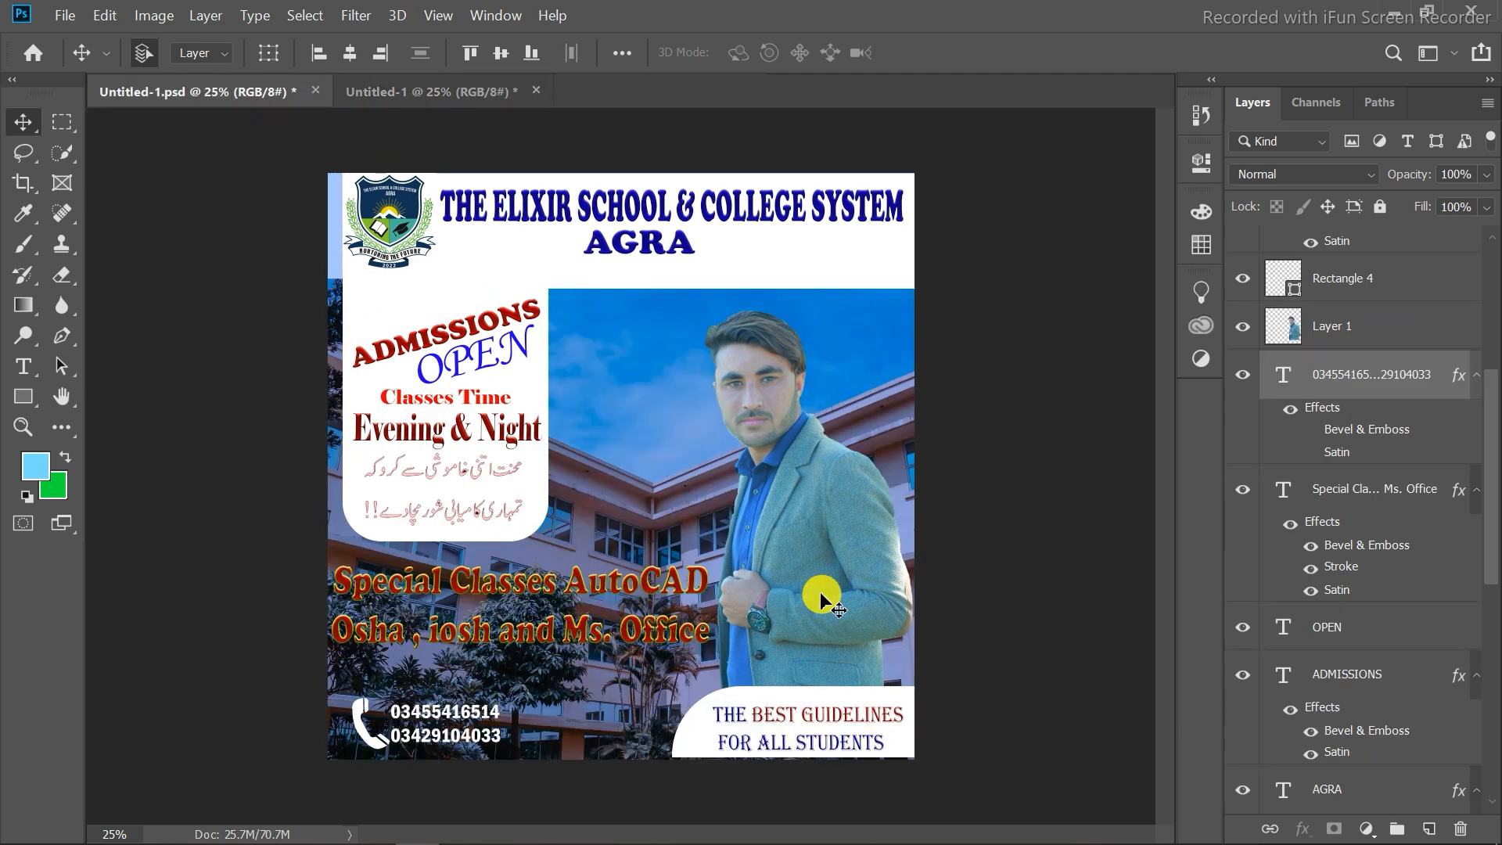
pyautogui.click(749, 702)
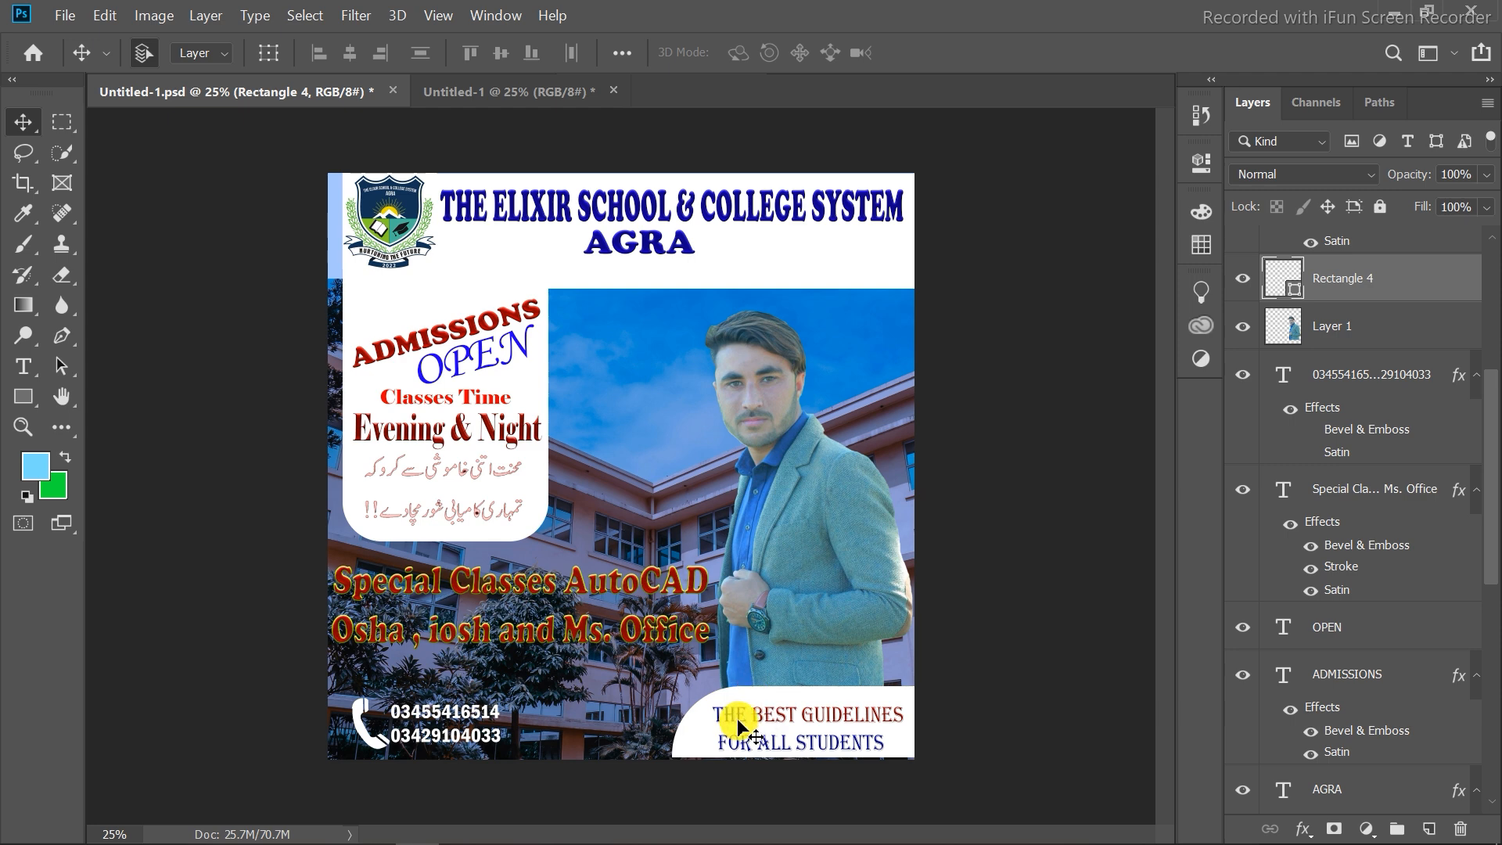
pyautogui.keyDown('shift'); pyautogui.click(810, 744); pyautogui.keyUp('shift')
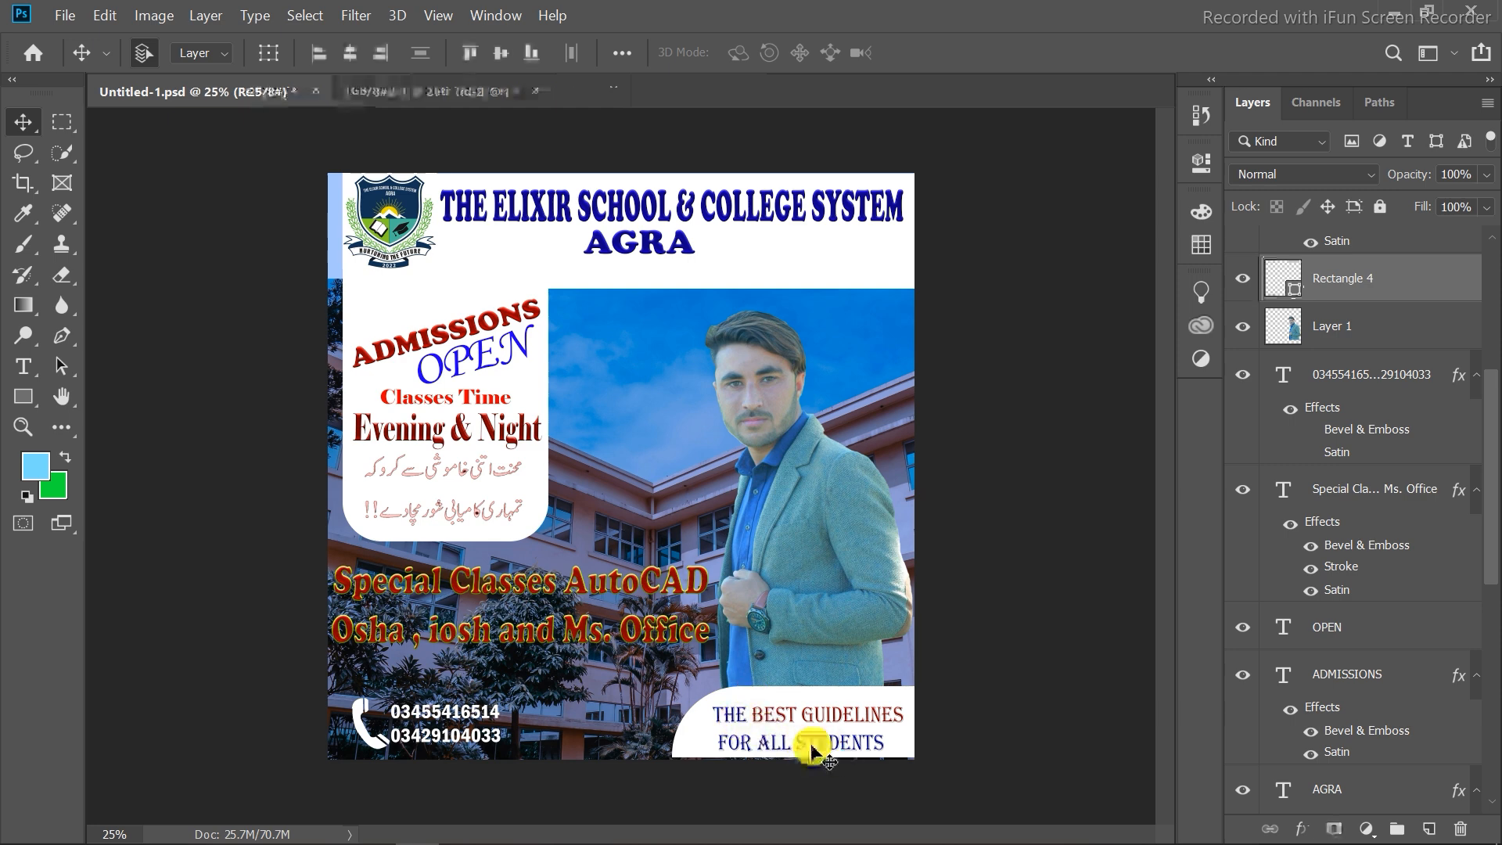
pyautogui.hotkey('ctrl', 'c')
pyautogui.click(428, 93)
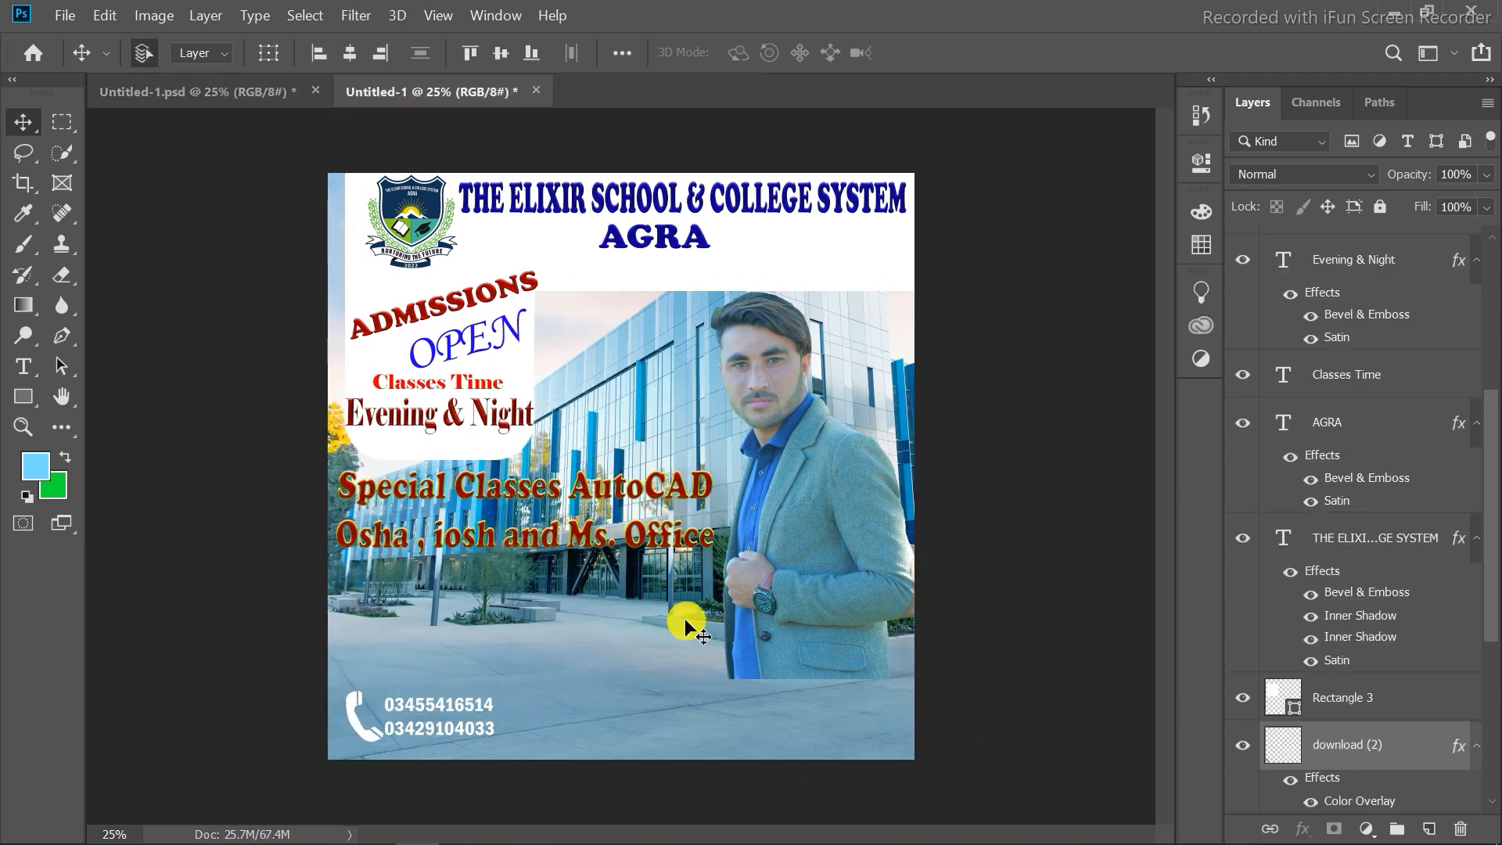
pyautogui.hotkey('ctrl', 'v')
pyautogui.moveTo(670, 429); pyautogui.dragTo(847, 694)
# Move the person photo slightly down and nudge it a few pixels left.
pyautogui.click(848, 570)
pyautogui.moveTo(848, 564); pyautogui.dragTo(854, 585)
pyautogui.press('Left')
pyautogui.press('Left')
pyautogui.press('Left')
pyautogui.press('Left')
pyautogui.press('Left')
pyautogui.press('Left')
pyautogui.press('Left')
pyautogui.press('Left')
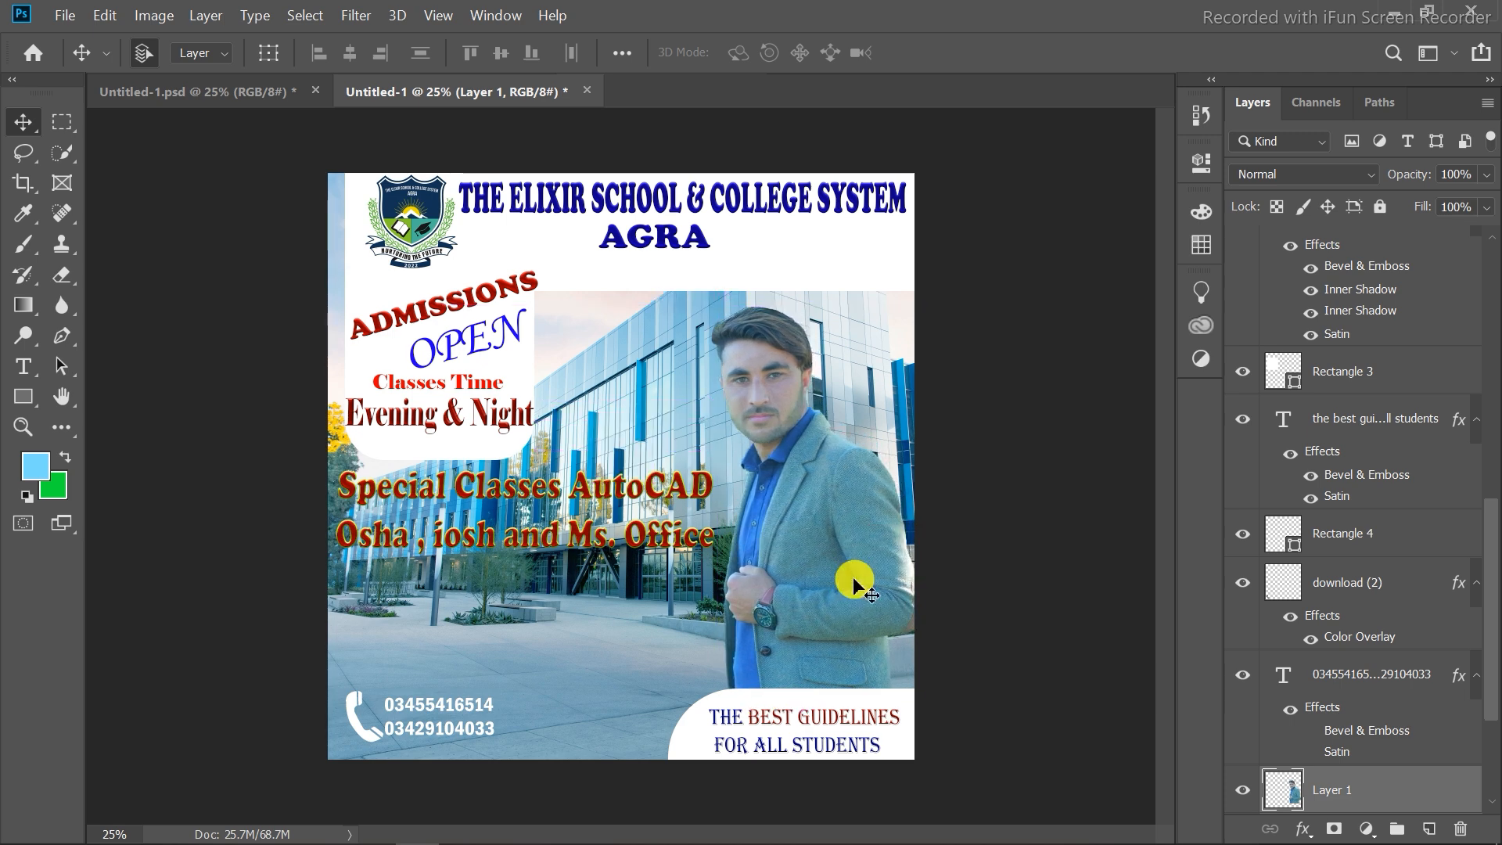
# Shrink the white header rectangle's height to about 81.5% so it ends just below AGRA.
pyautogui.click(816, 288)
pyautogui.hotkey('ctrl', 't')
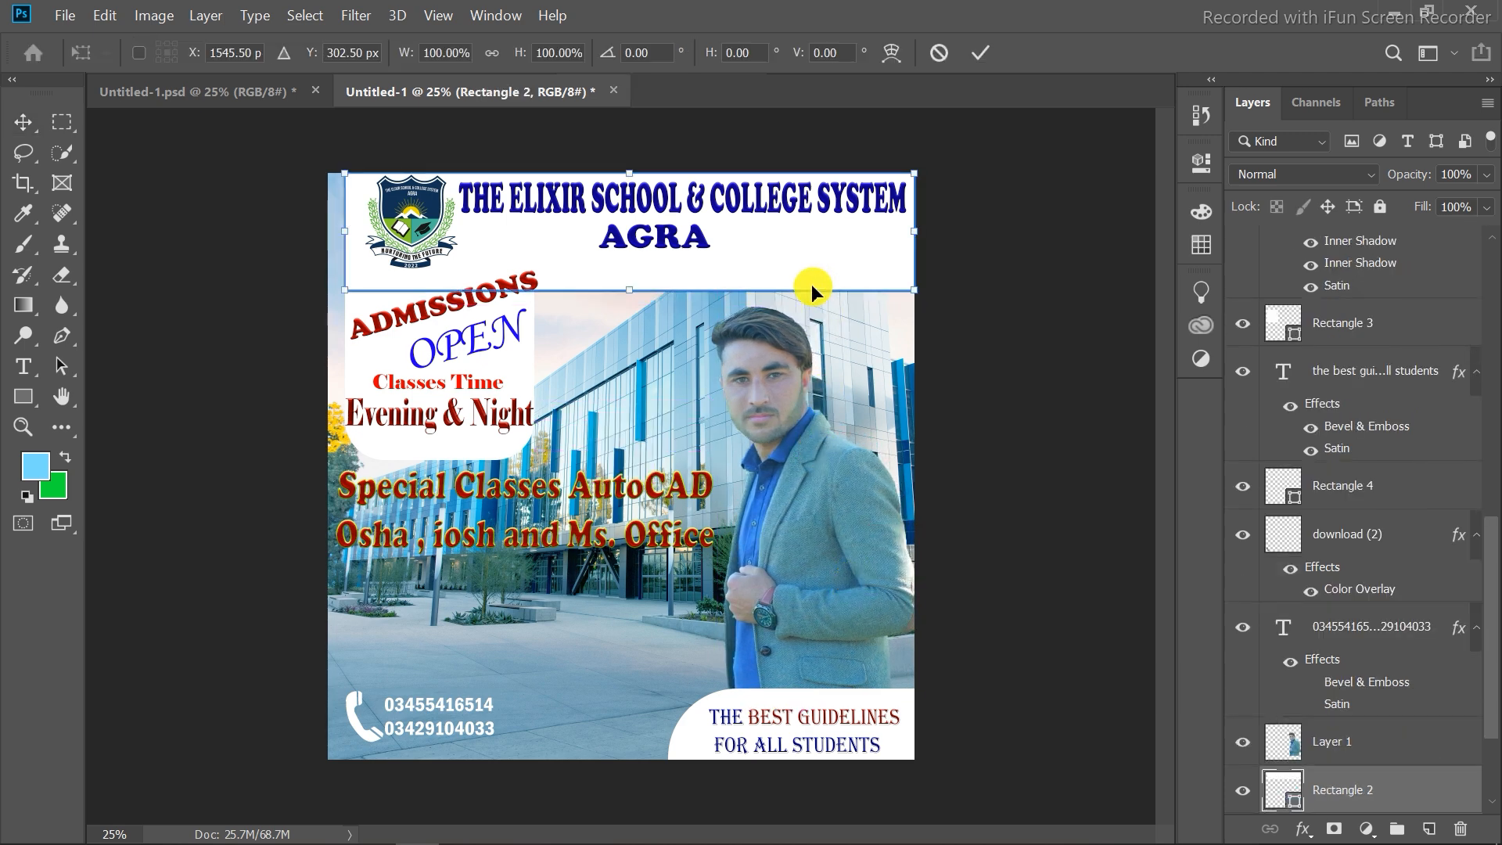
pyautogui.moveTo(620, 293); pyautogui.dragTo(628, 271)
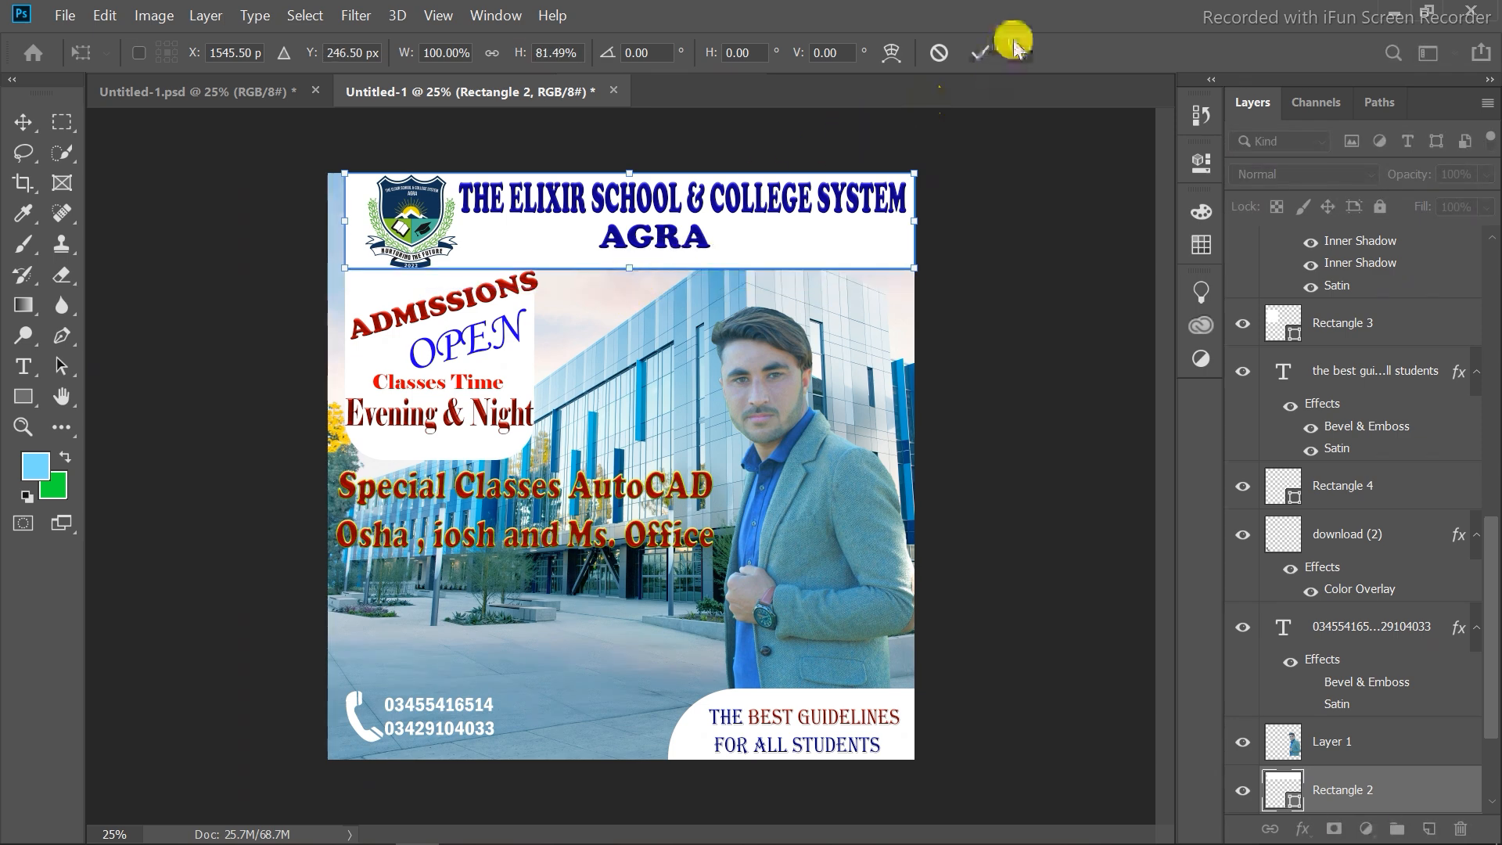
pyautogui.click(980, 52)
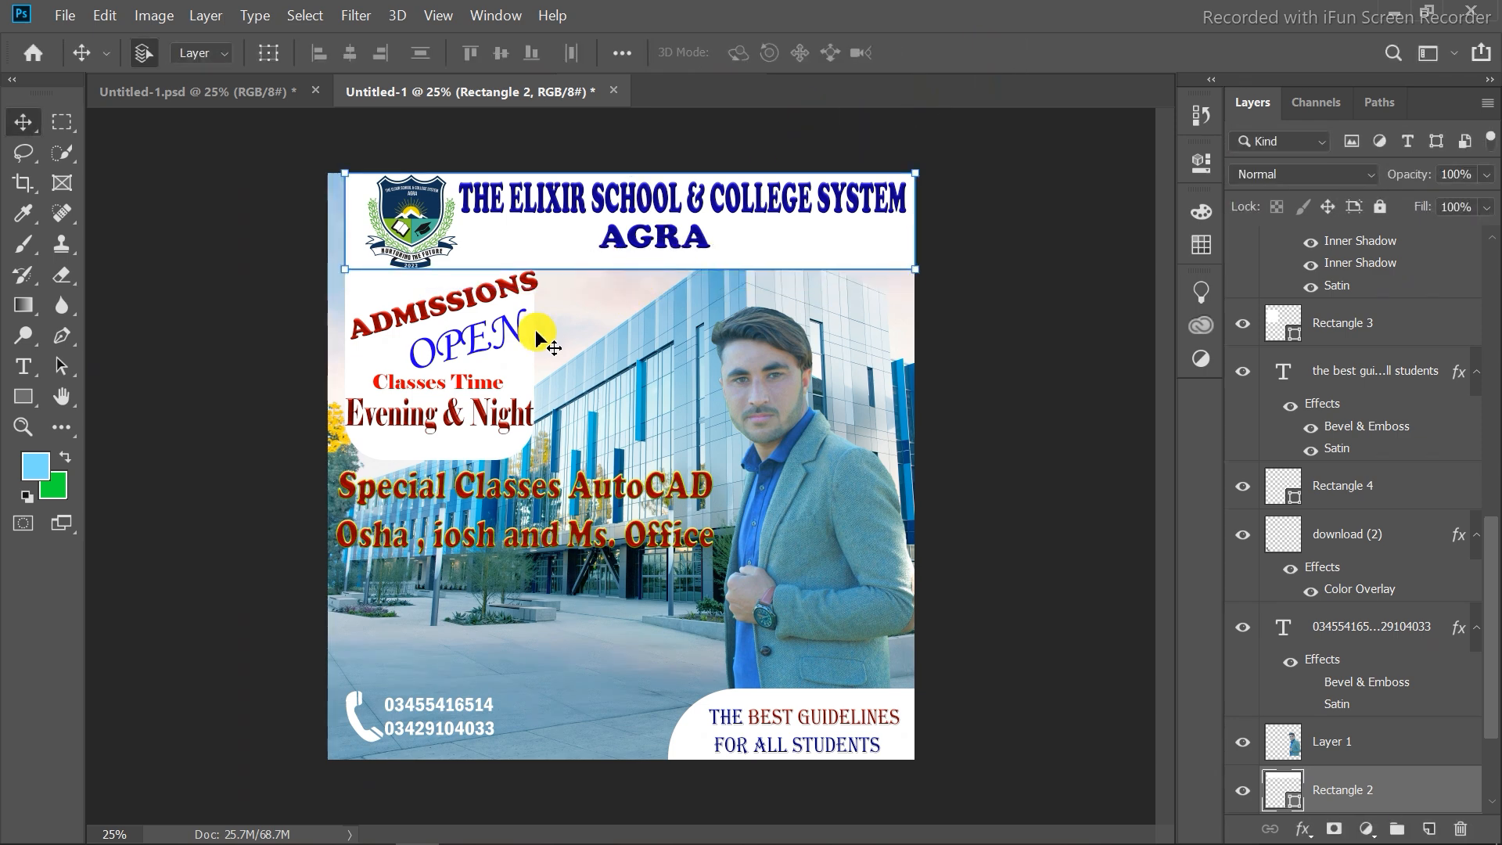
# Widen the rounded panel behind the admissions texts to about 108%.
pyautogui.click(538, 374)
pyautogui.click(786, 372)
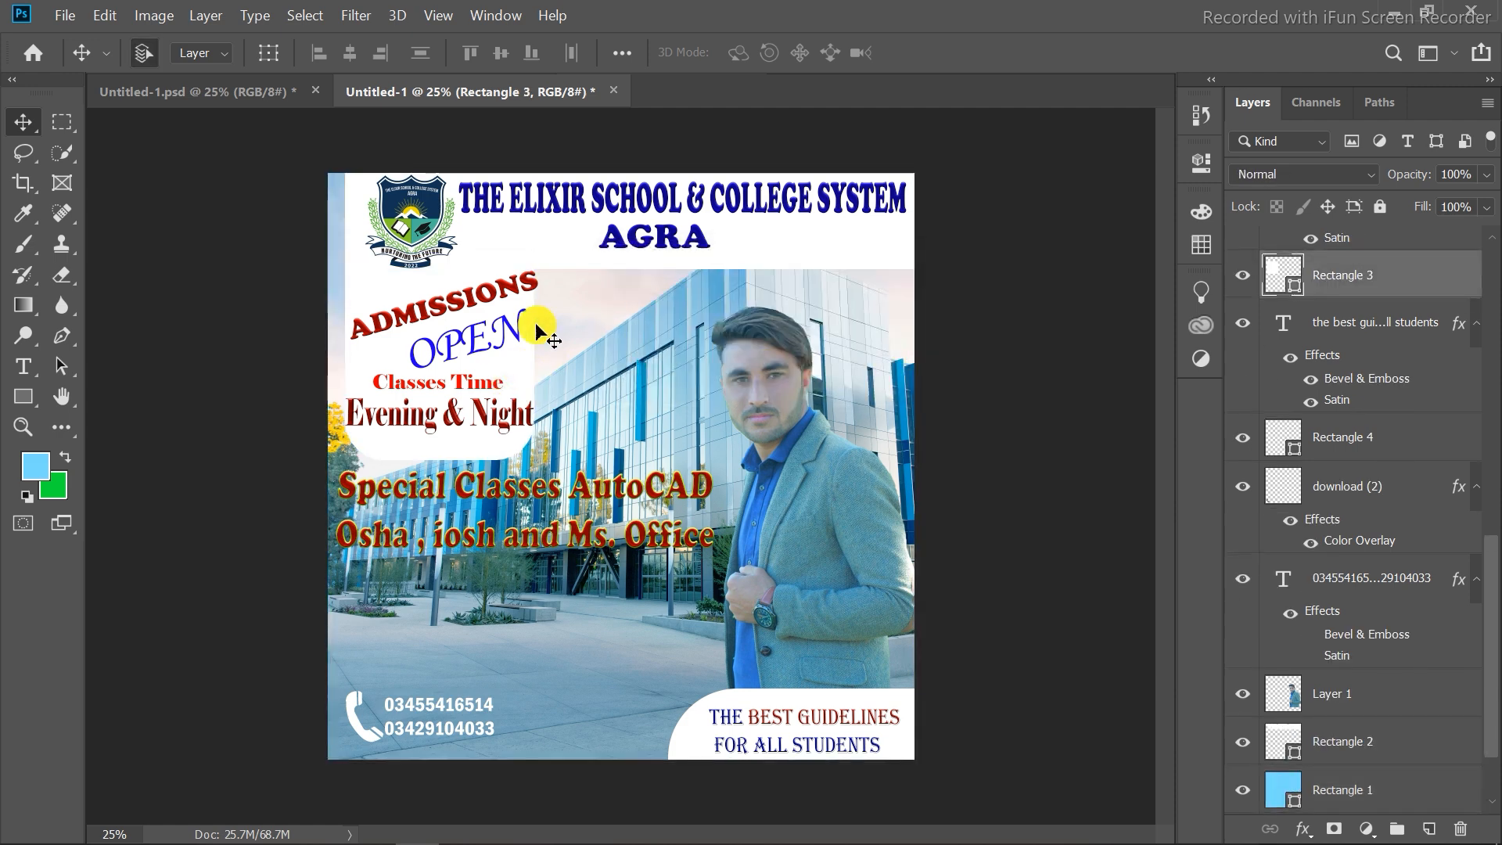
pyautogui.click(518, 356)
pyautogui.hotkey('ctrl', 't')
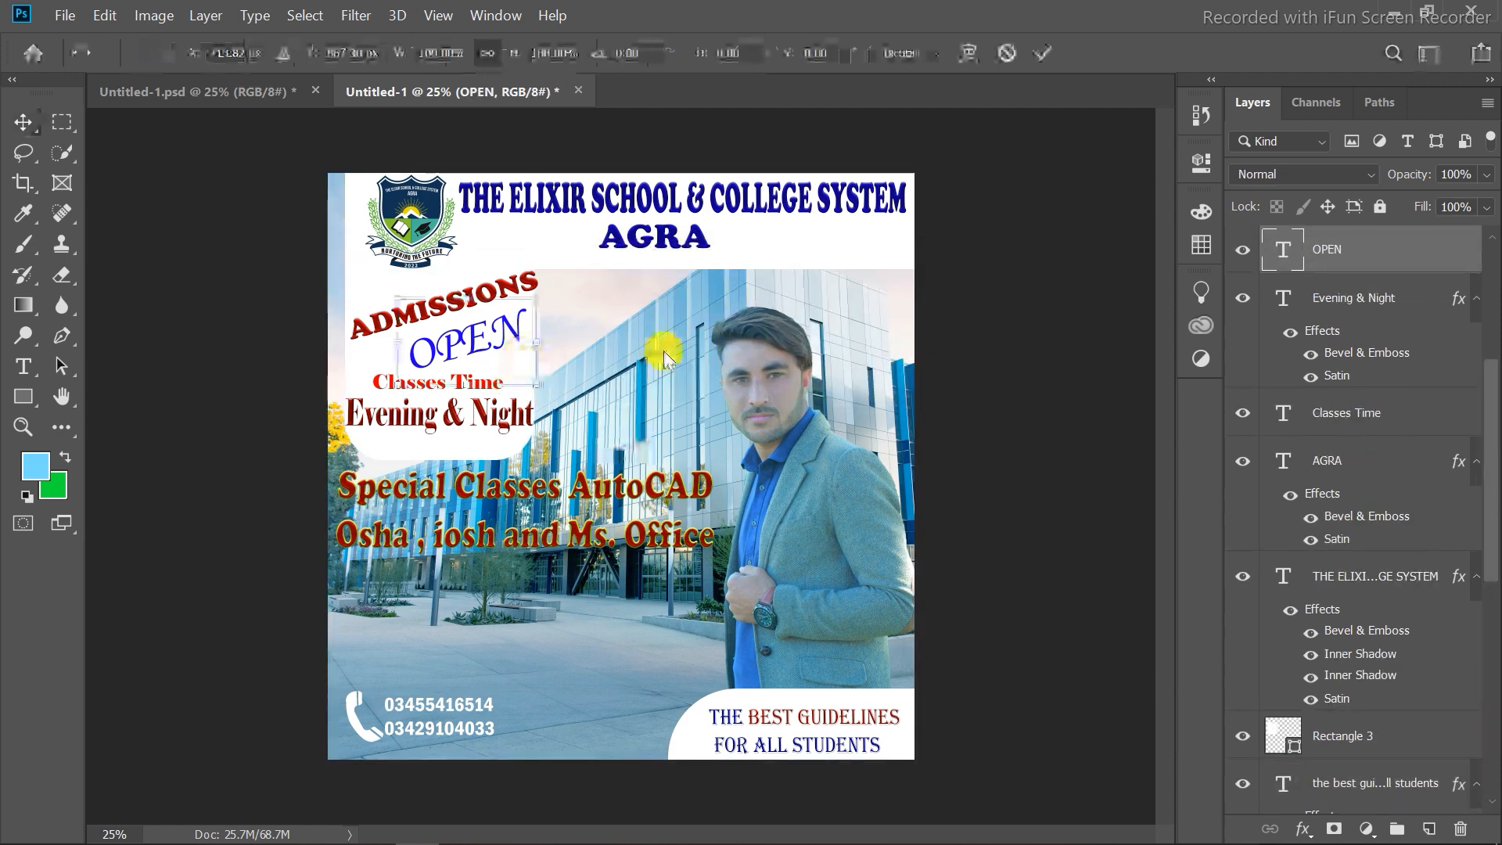
pyautogui.click(1042, 53)
pyautogui.click(452, 447)
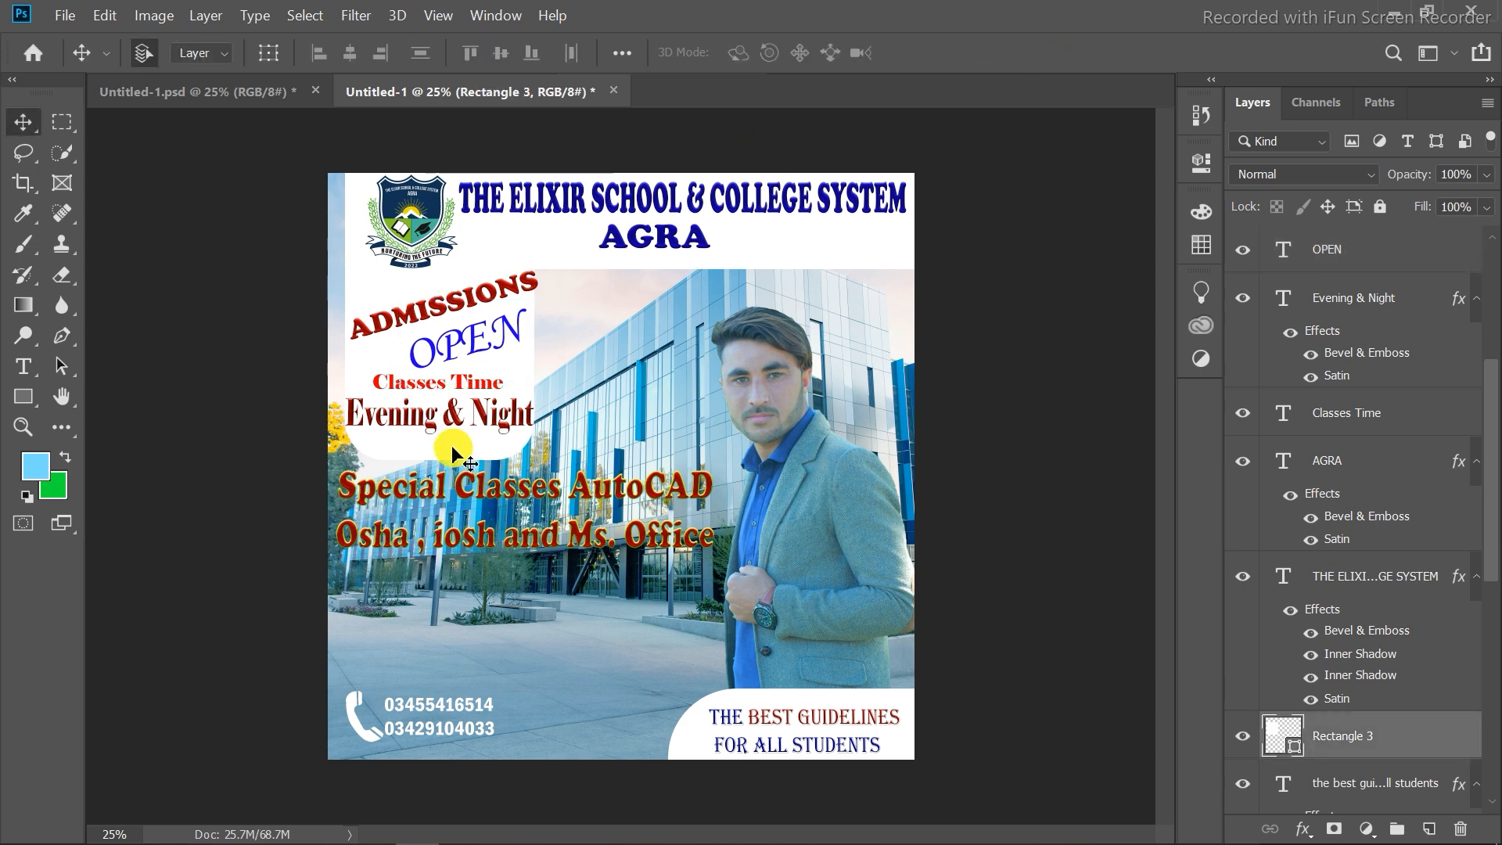
pyautogui.hotkey('ctrl', 't')
pyautogui.moveTo(534, 353); pyautogui.dragTo(550, 356)
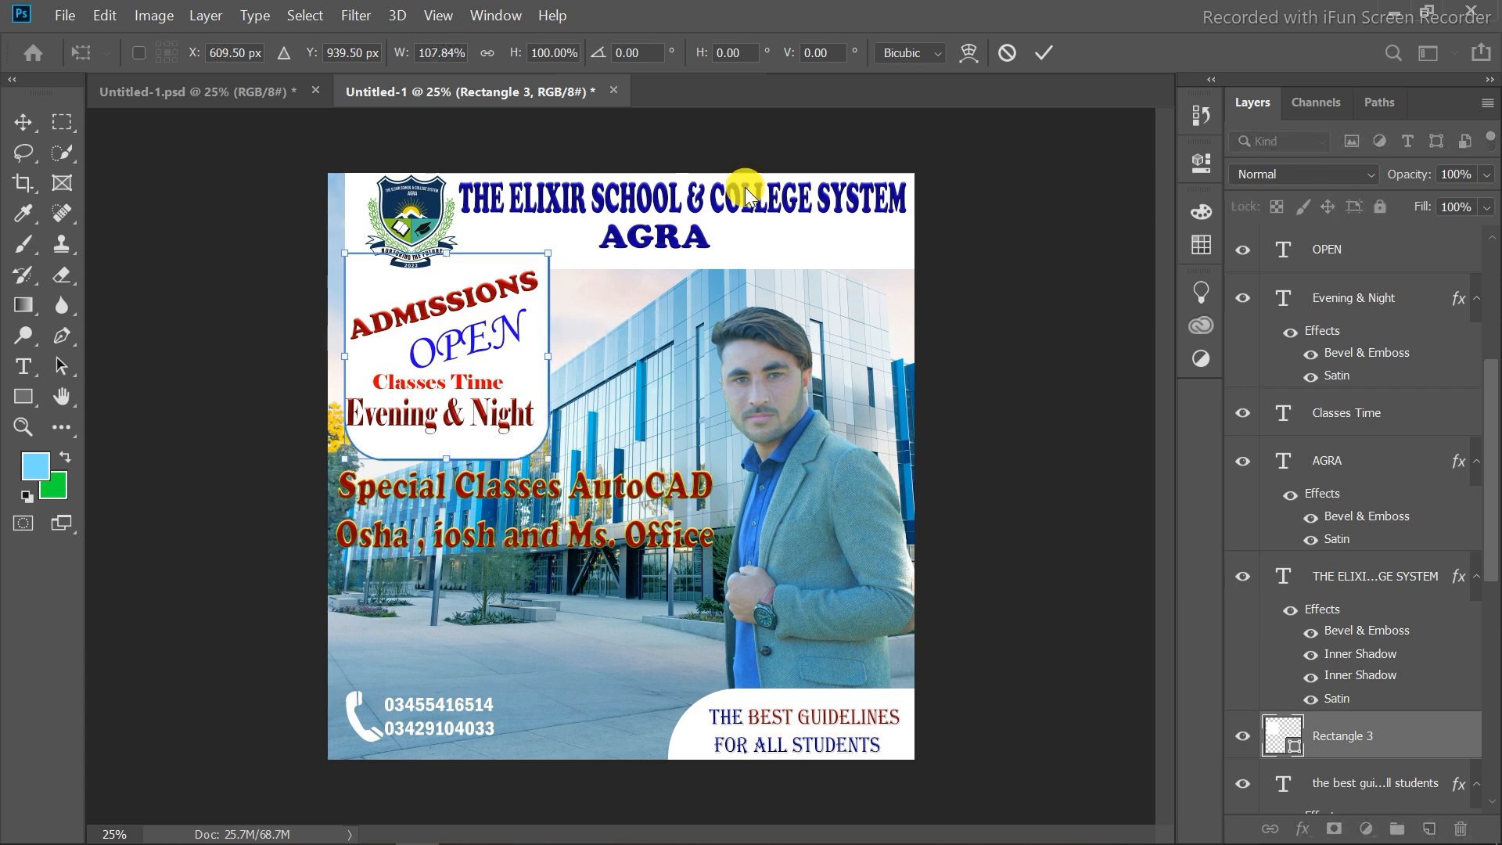
pyautogui.click(1042, 52)
# Nudge the Evening & Night and ADMISSIONS texts slightly to the right inside the panel.
pyautogui.moveTo(444, 423); pyautogui.dragTo(450, 426)
pyautogui.click(517, 291)
pyautogui.moveTo(516, 291); pyautogui.dragTo(524, 292)
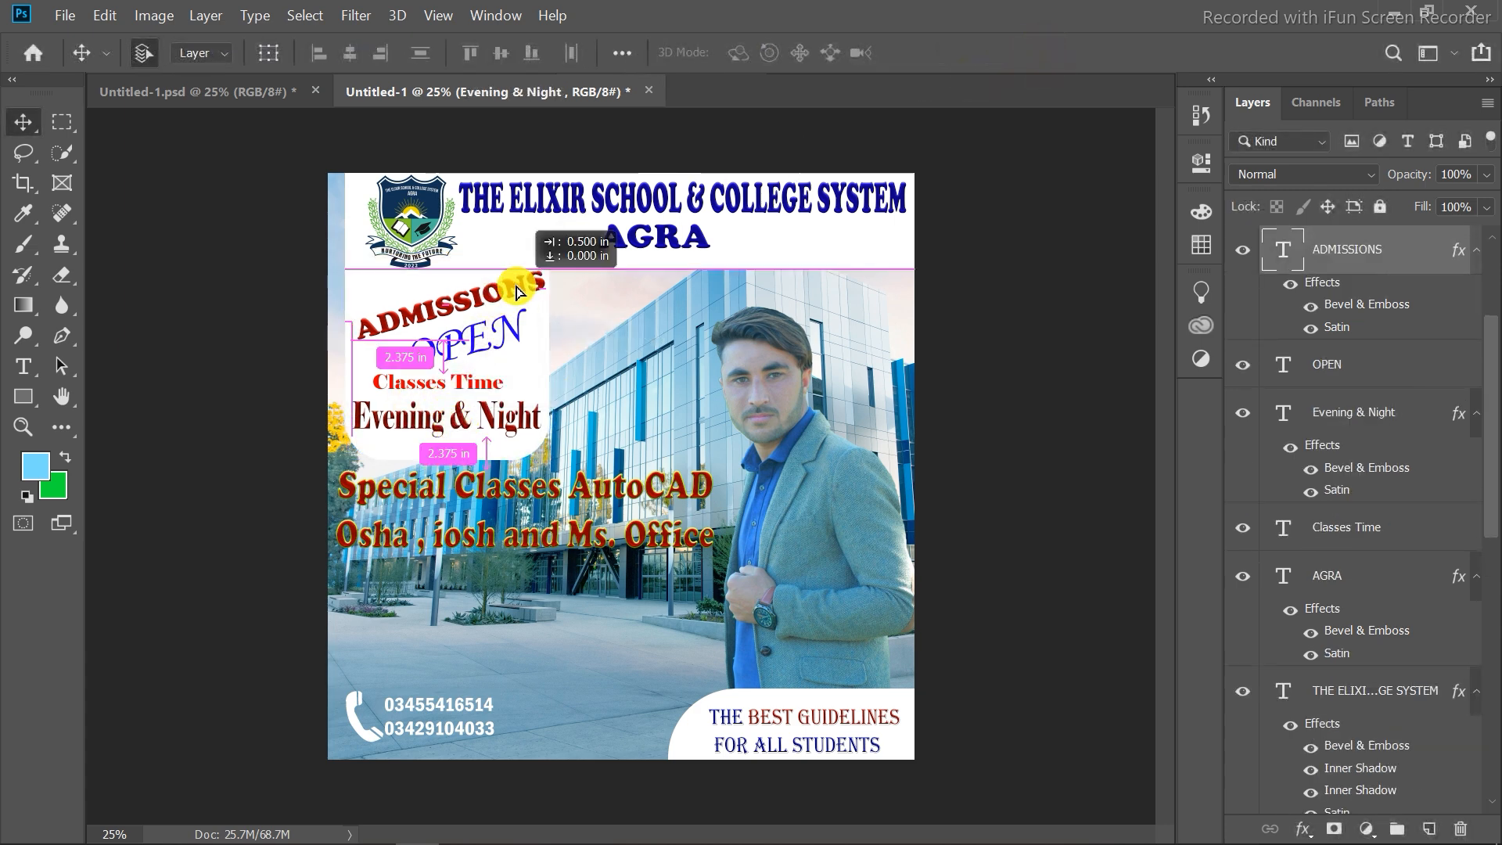
pyautogui.click(926, 128)
pyautogui.moveTo(391, 834)
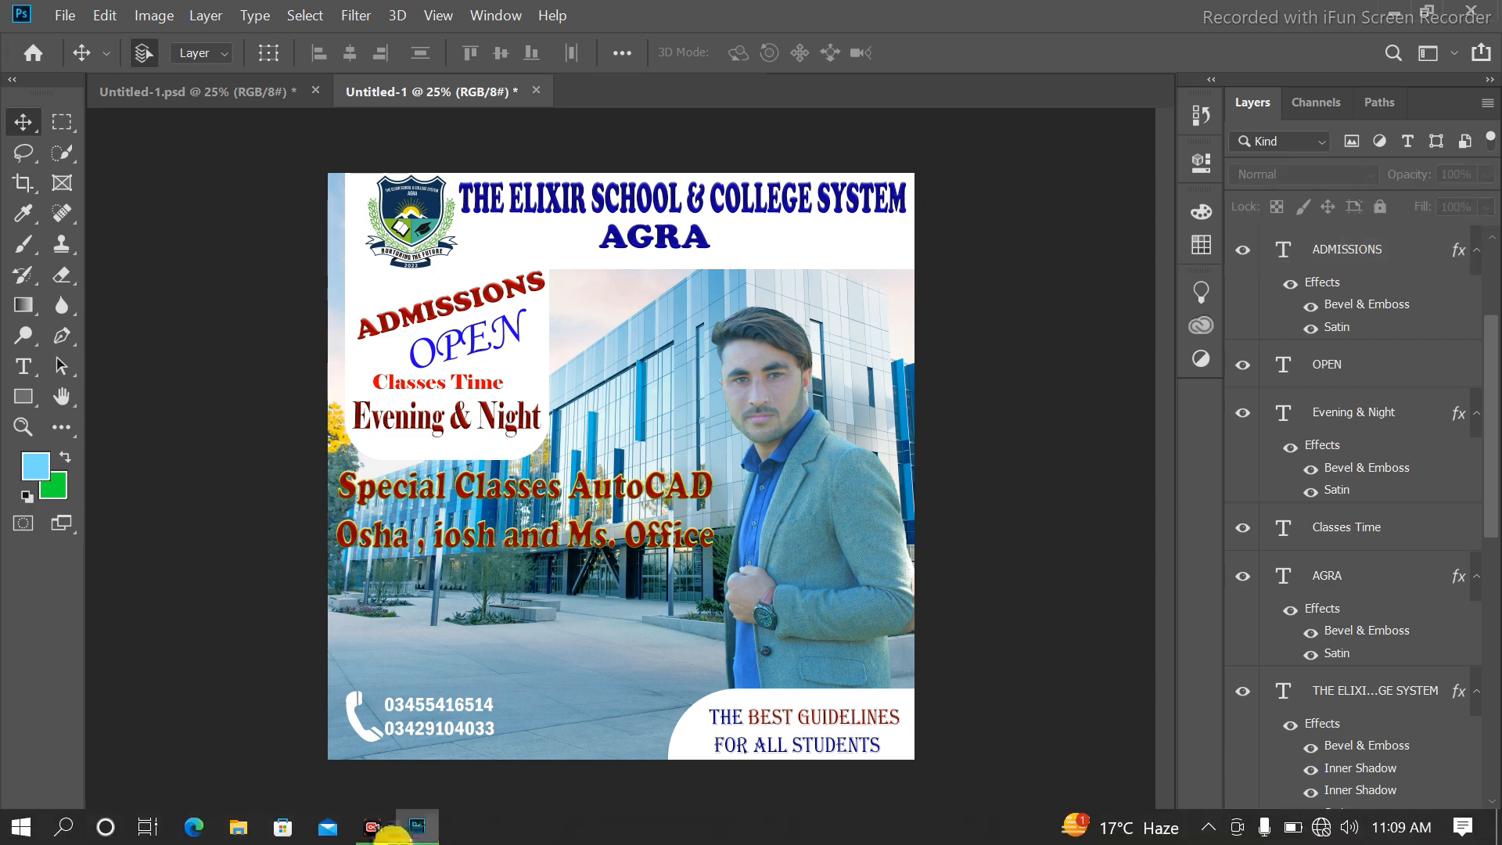
# Compare the new flyer against the reference flyer by switching between the two documents.
pyautogui.click(269, 93)
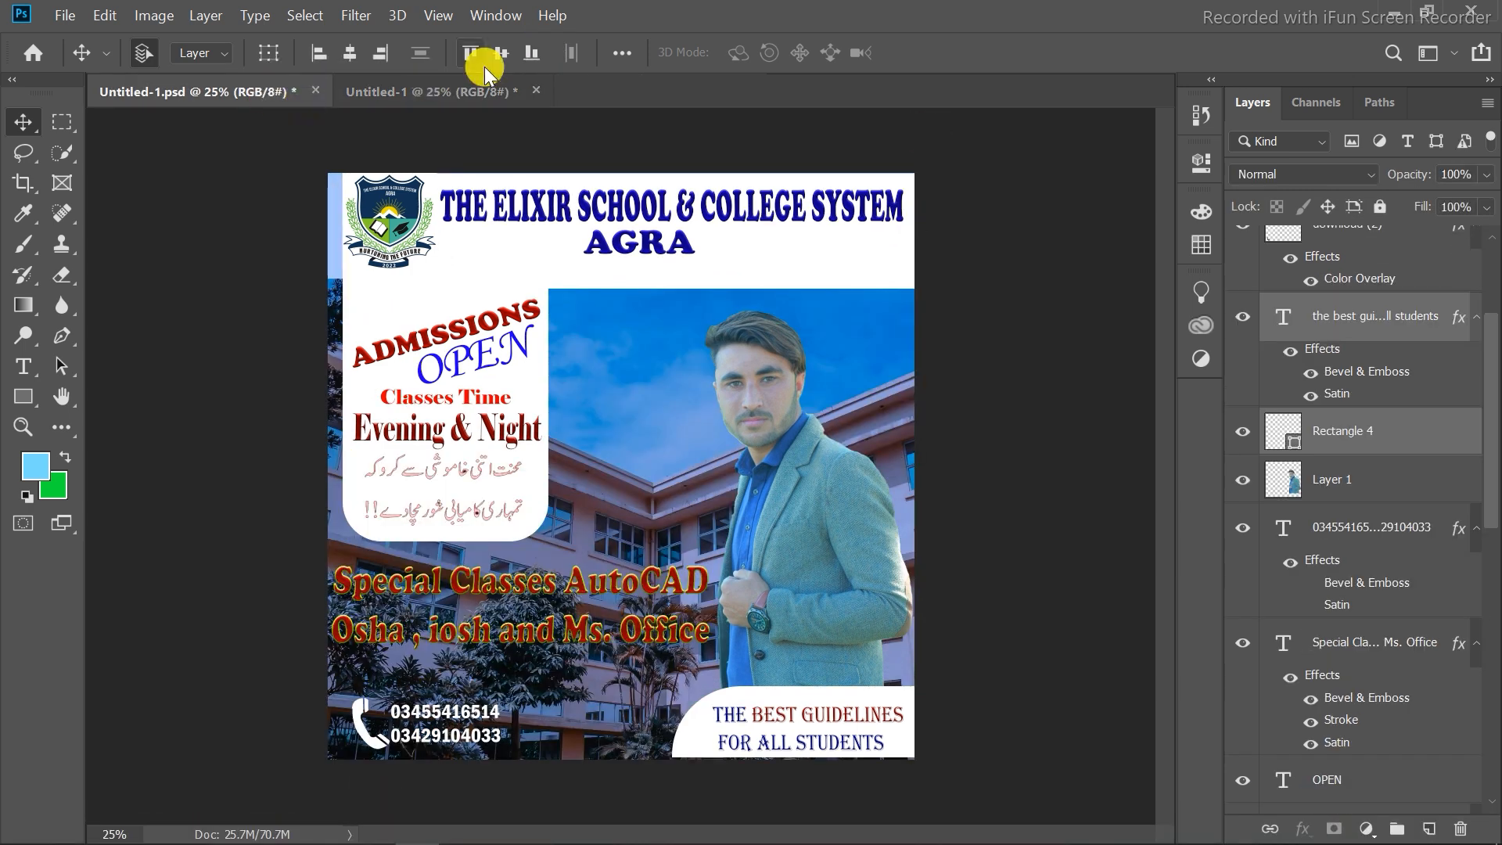
pyautogui.click(438, 91)
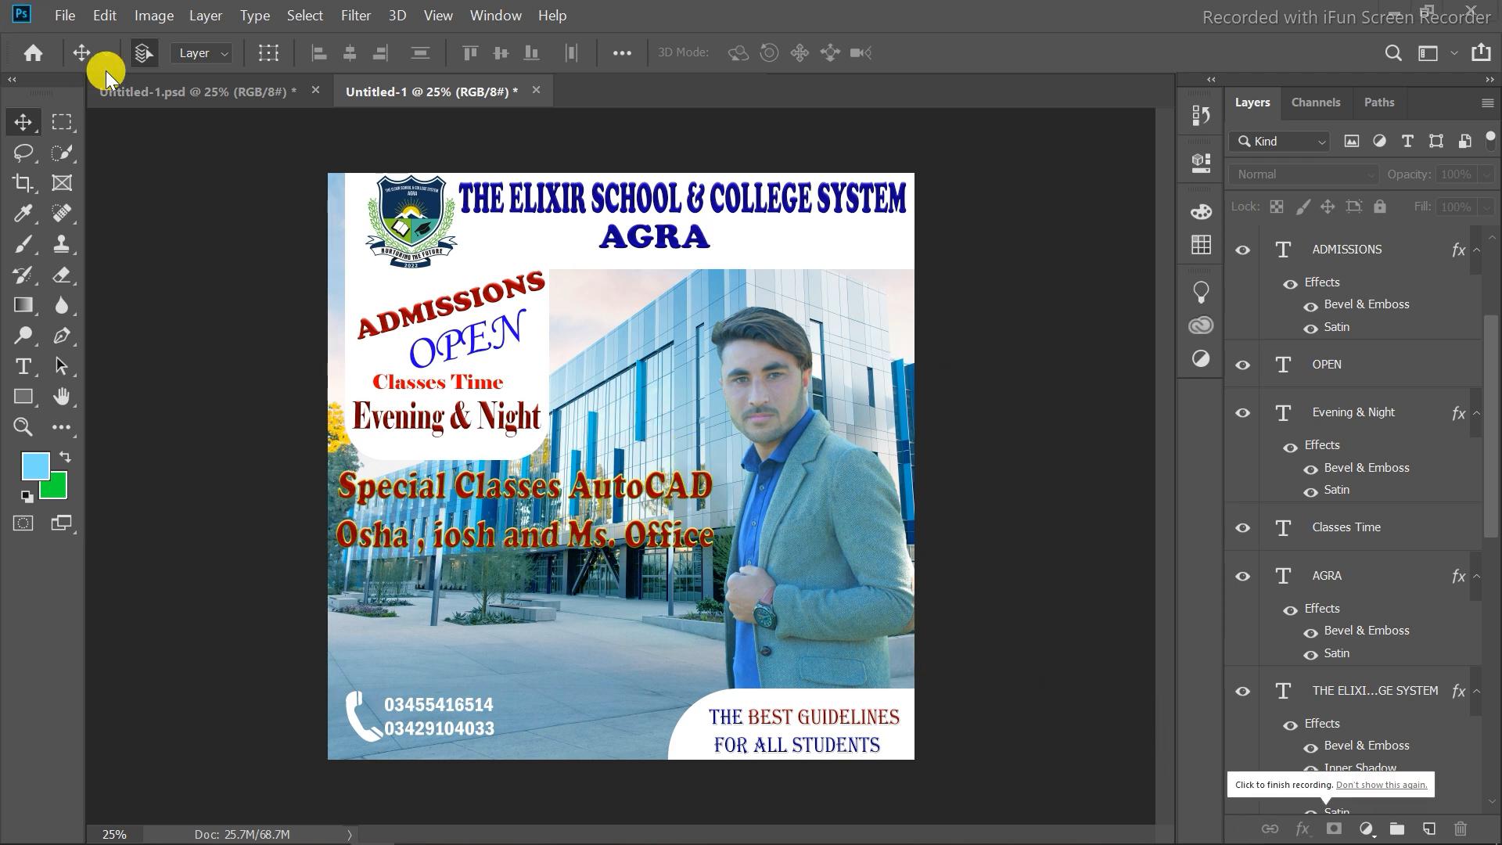
pyautogui.click(129, 93)
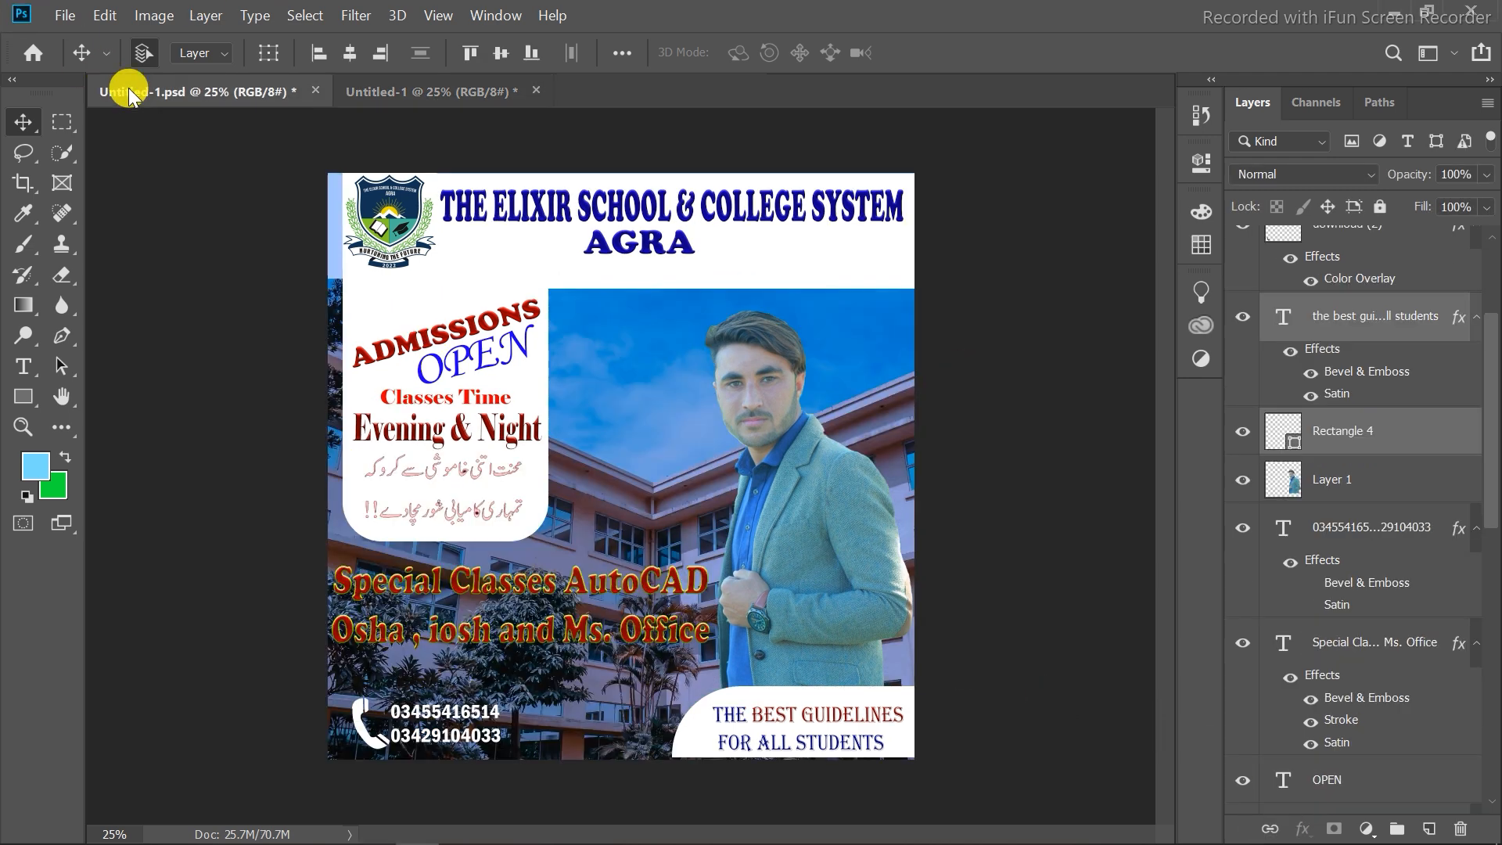
pyautogui.click(380, 93)
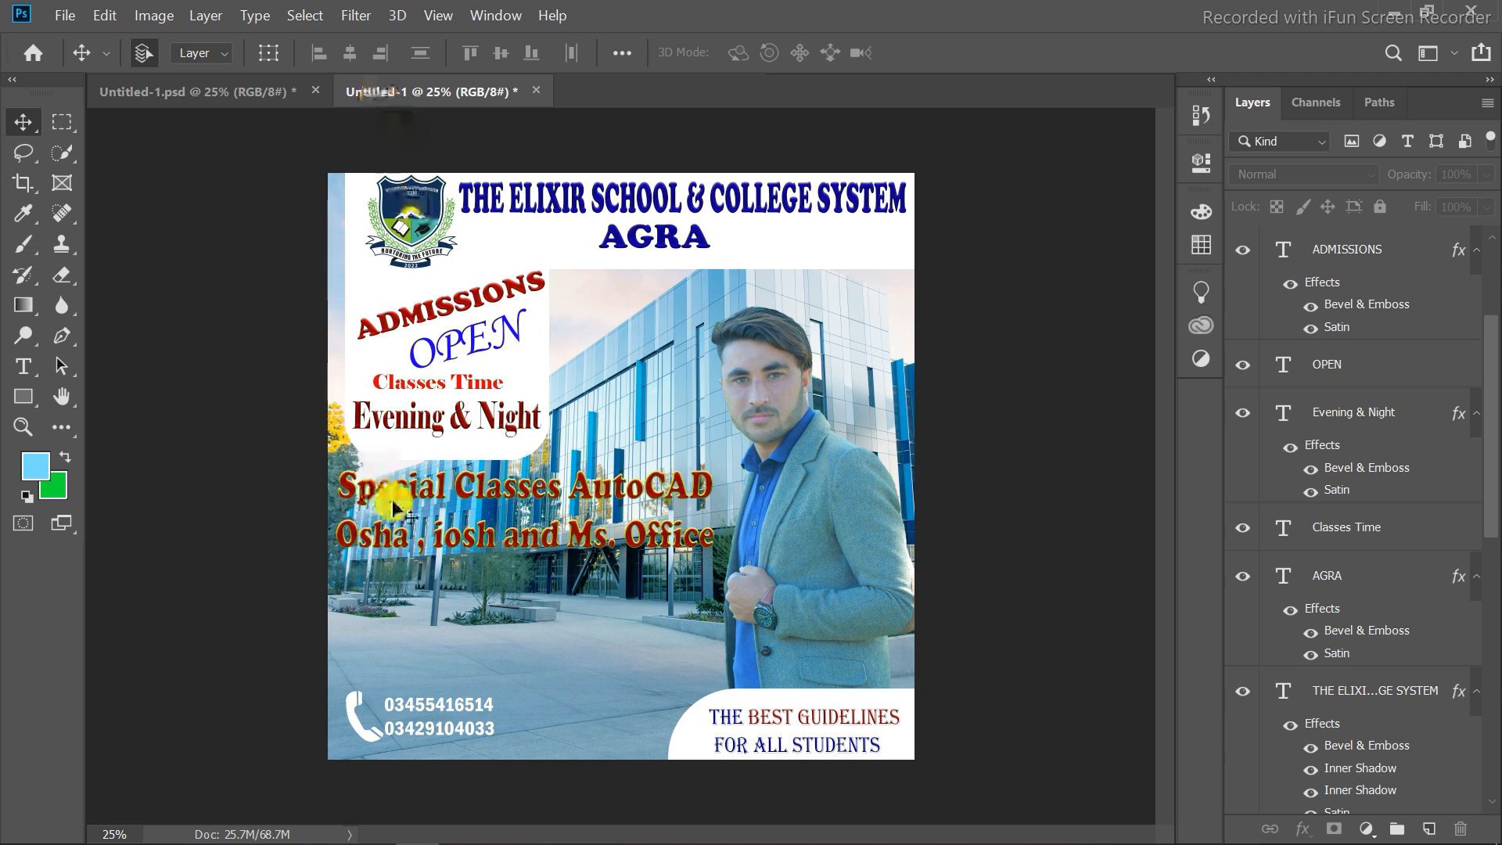
# Toggle the Special Classes text's Bevel & Emboss, Stroke and Satin effects off and back on in Layer Style.
pyautogui.click(462, 501)
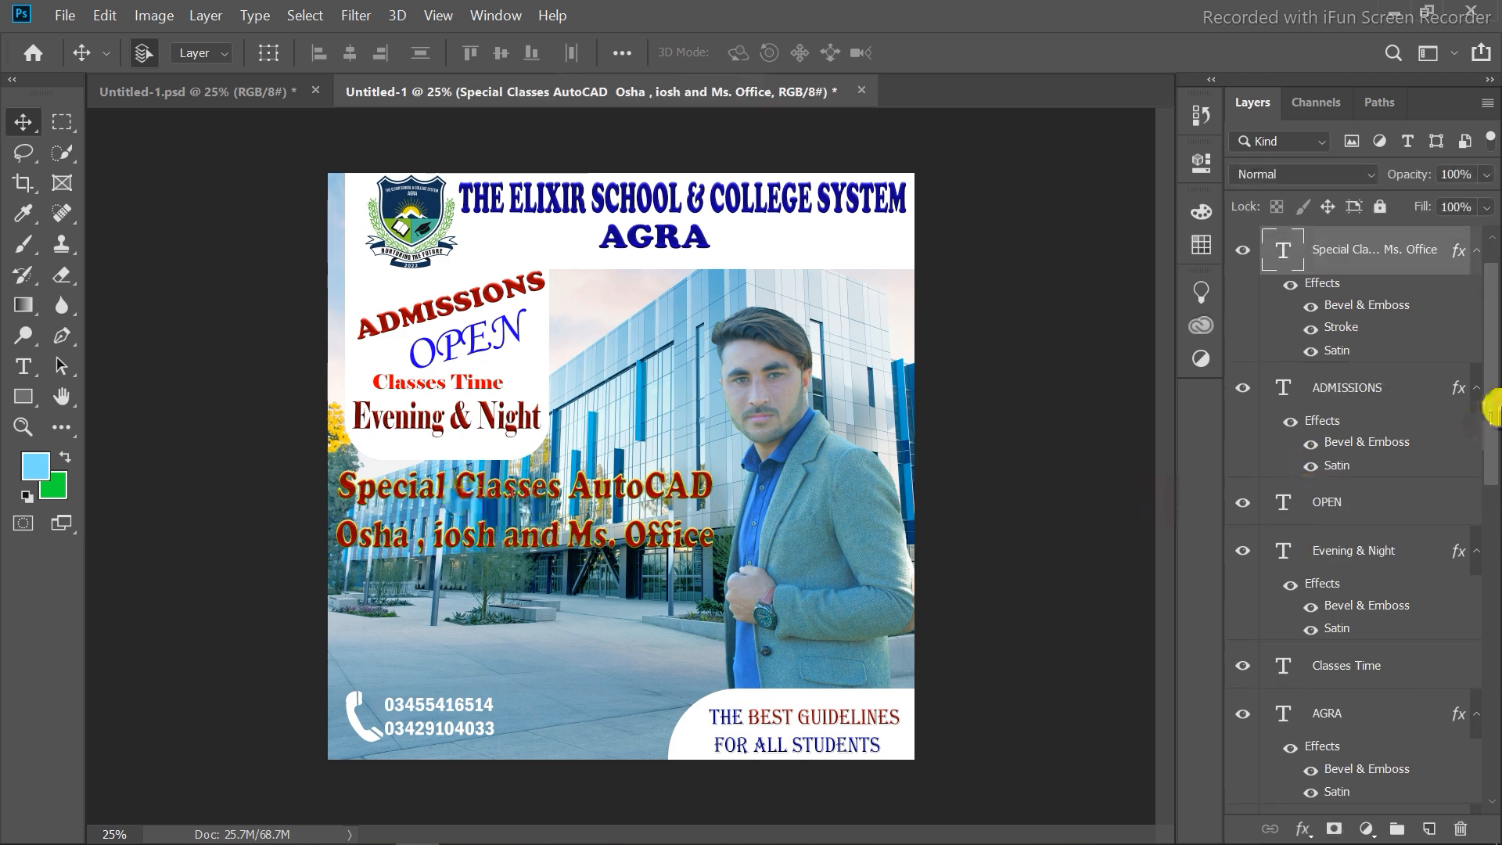
pyautogui.press('h')
pyautogui.doubleClick(1459, 267)
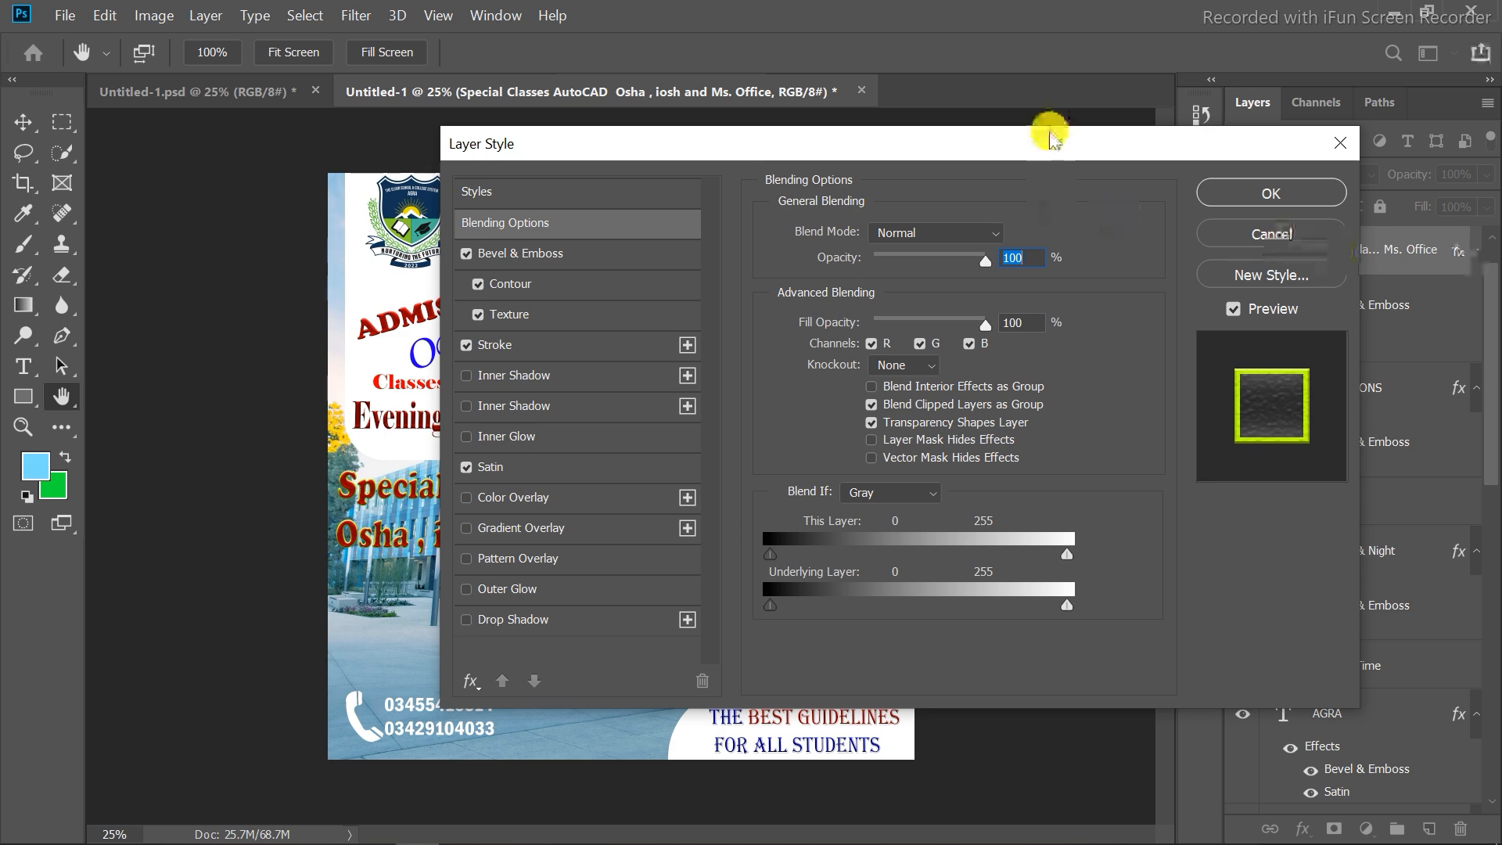
pyautogui.moveTo(1040, 151); pyautogui.dragTo(1236, 119)
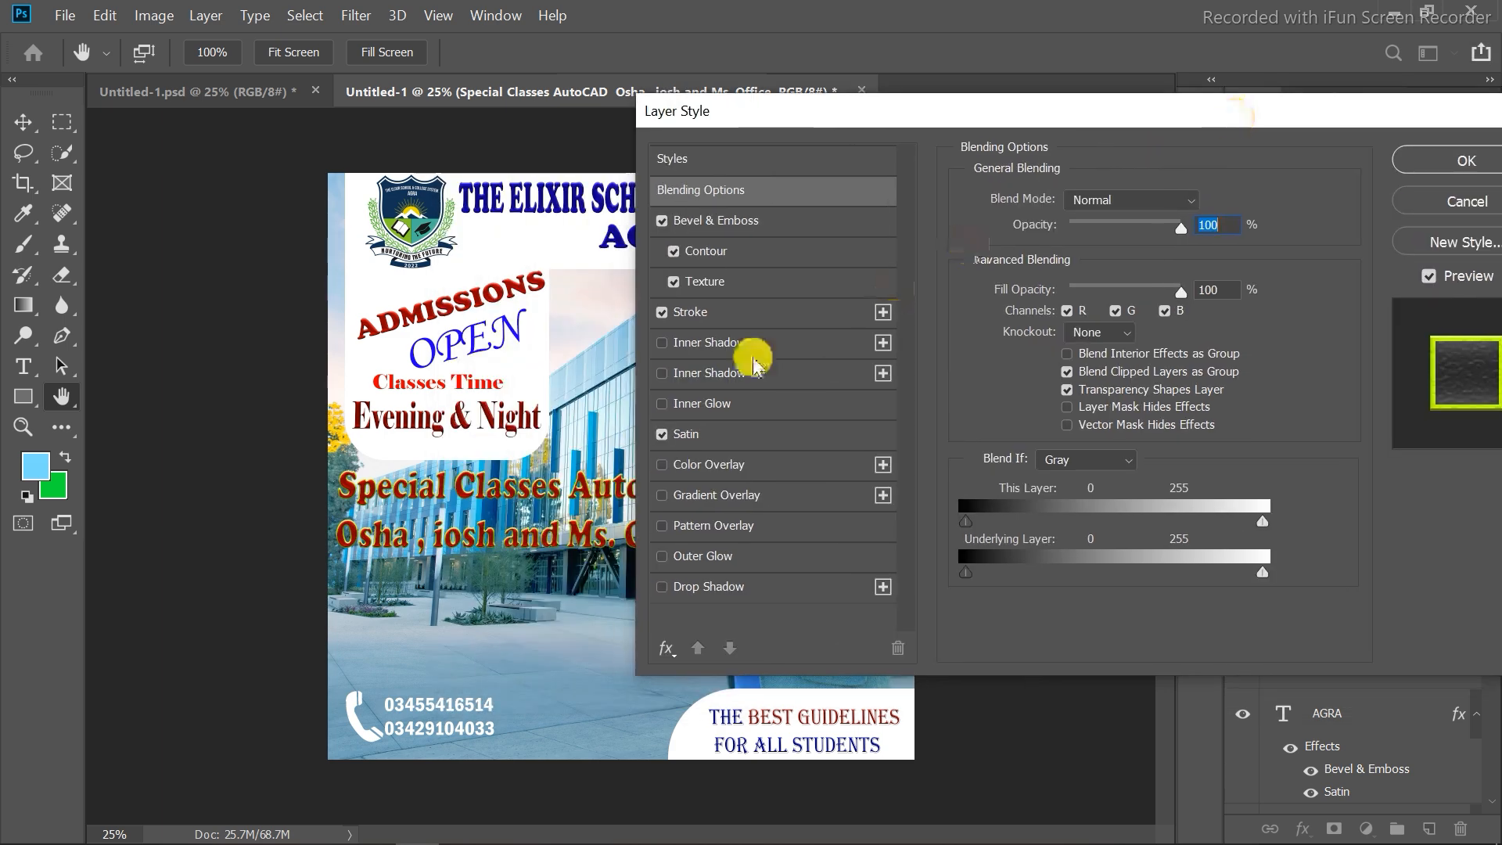
pyautogui.click(671, 226)
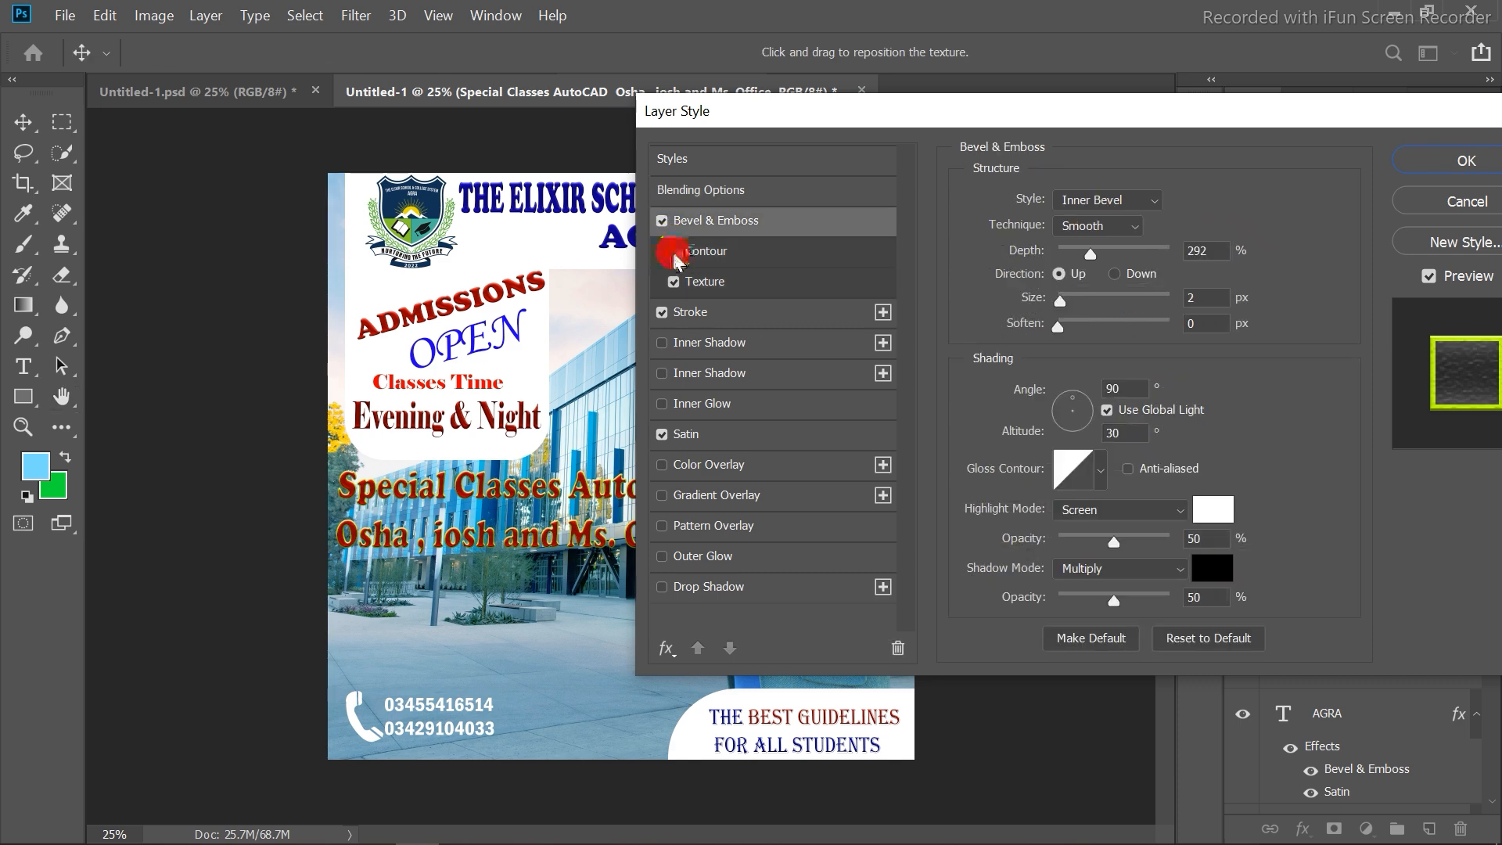
pyautogui.click(662, 221)
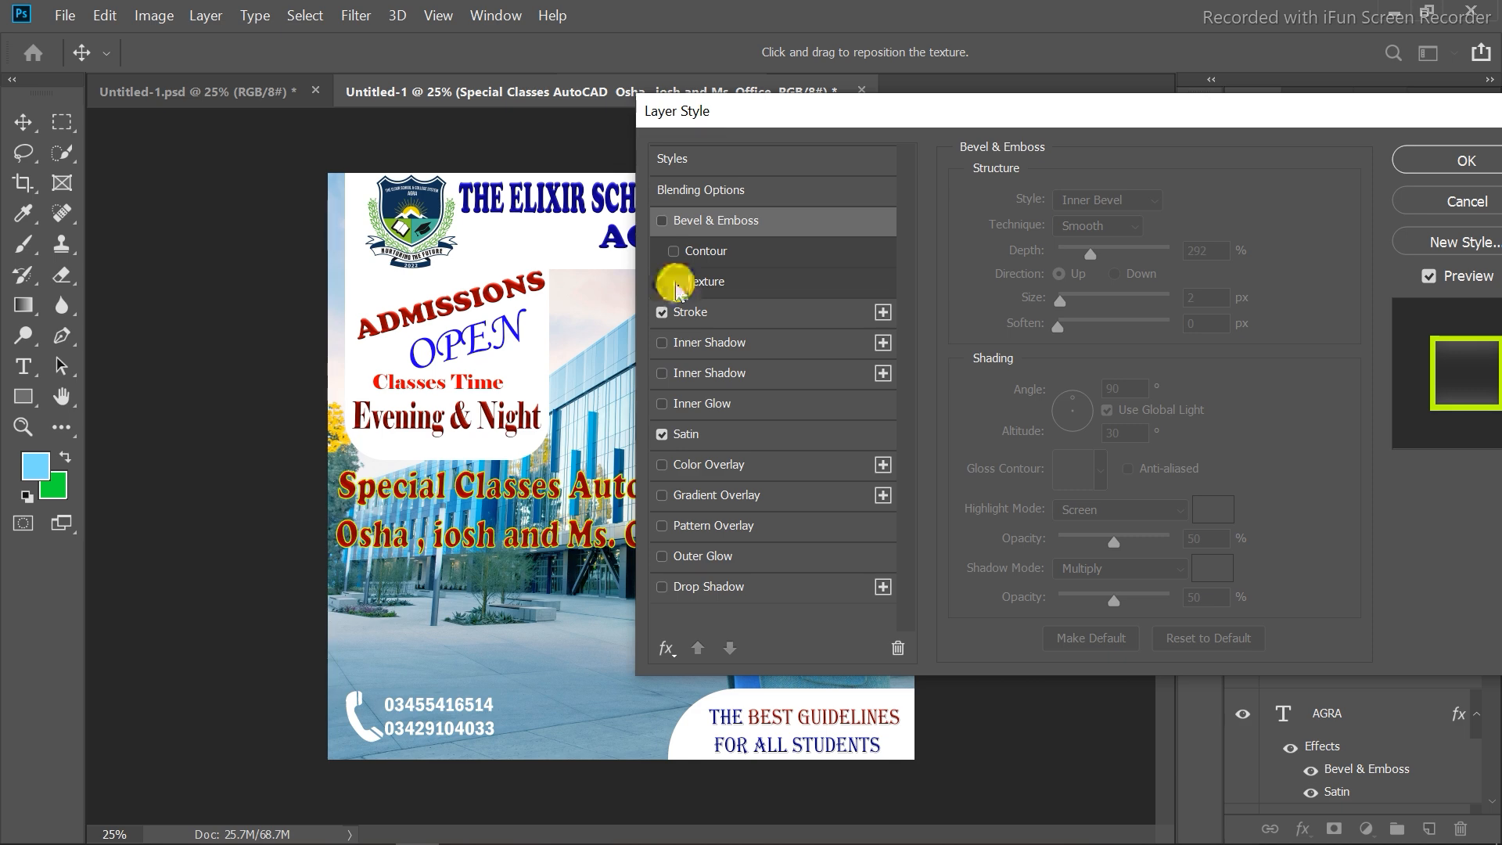
pyautogui.click(661, 312)
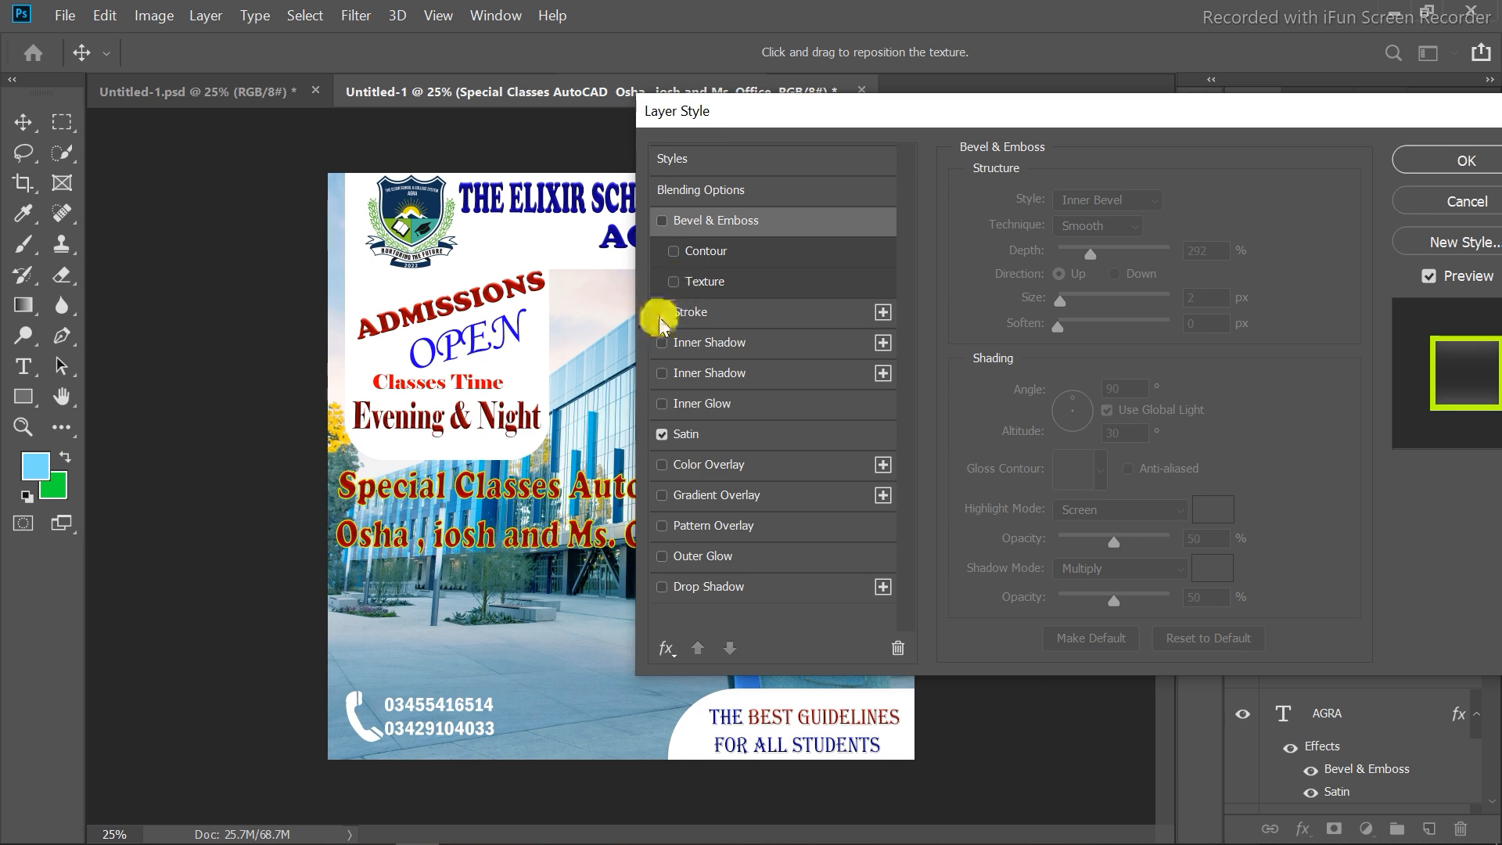
pyautogui.click(662, 434)
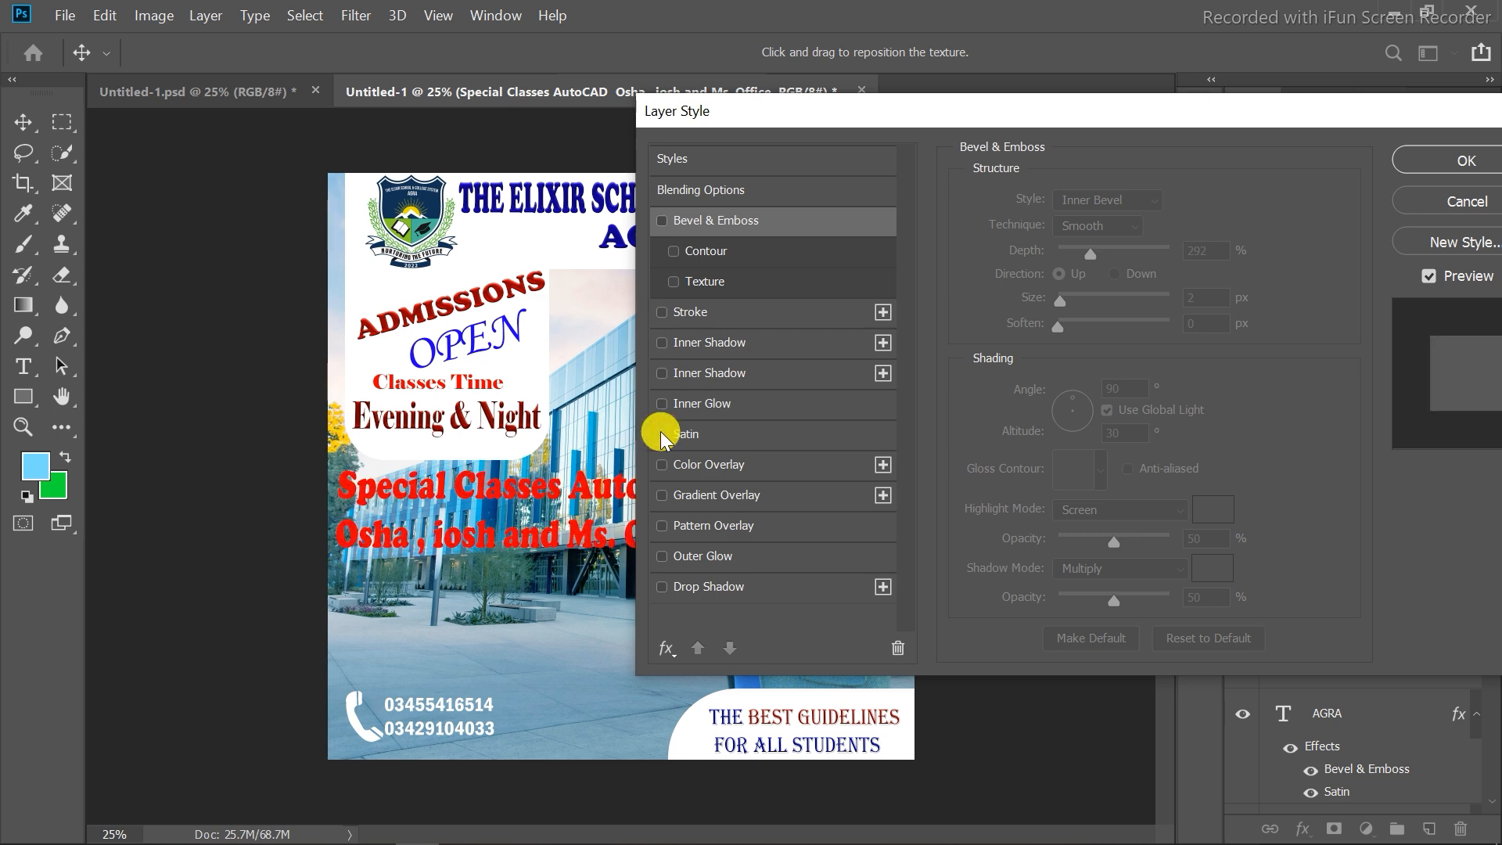
pyautogui.click(661, 434)
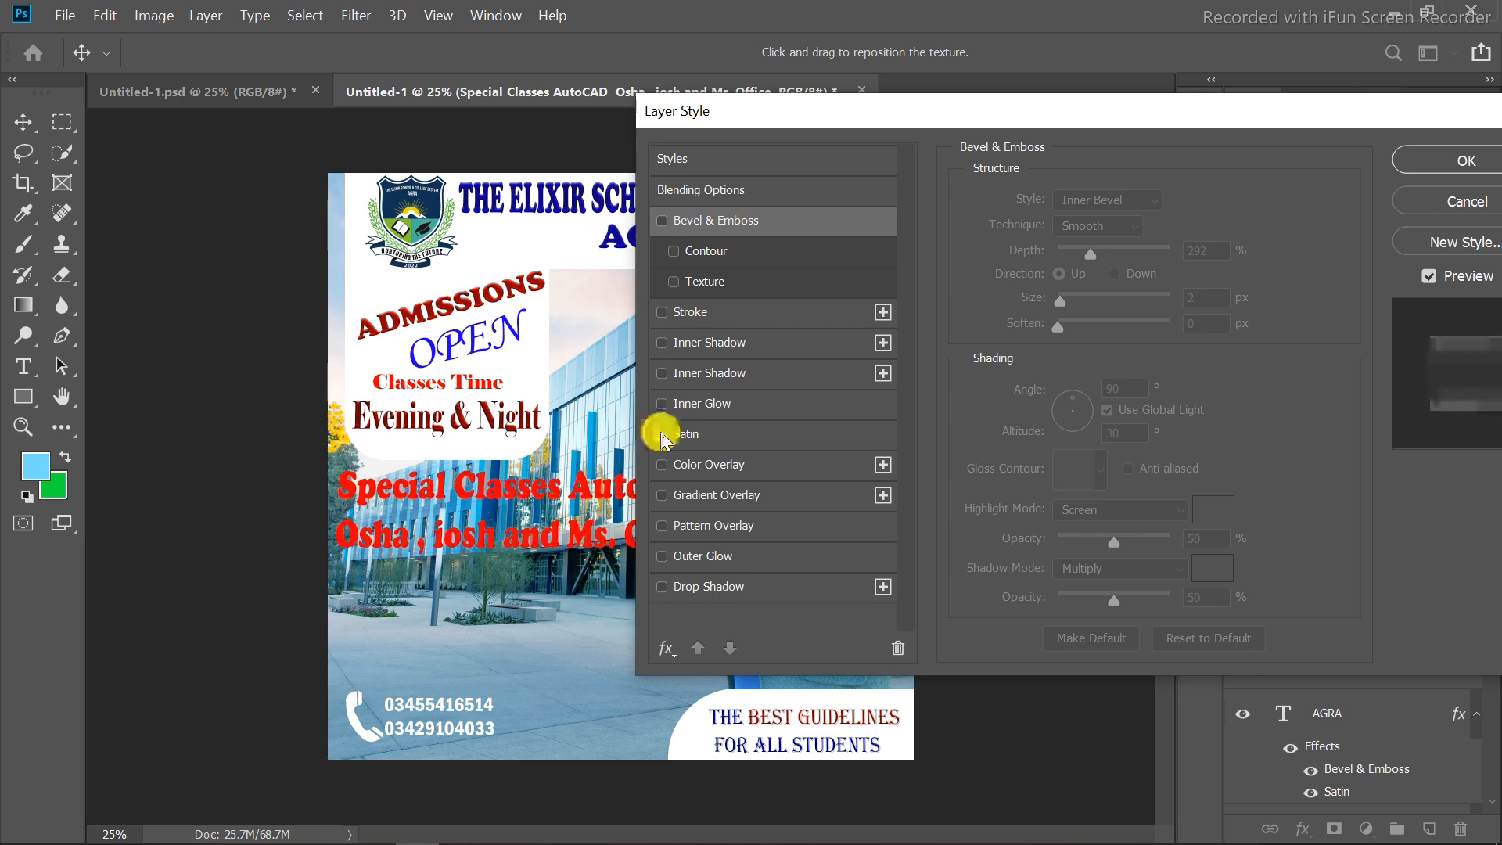
pyautogui.click(661, 312)
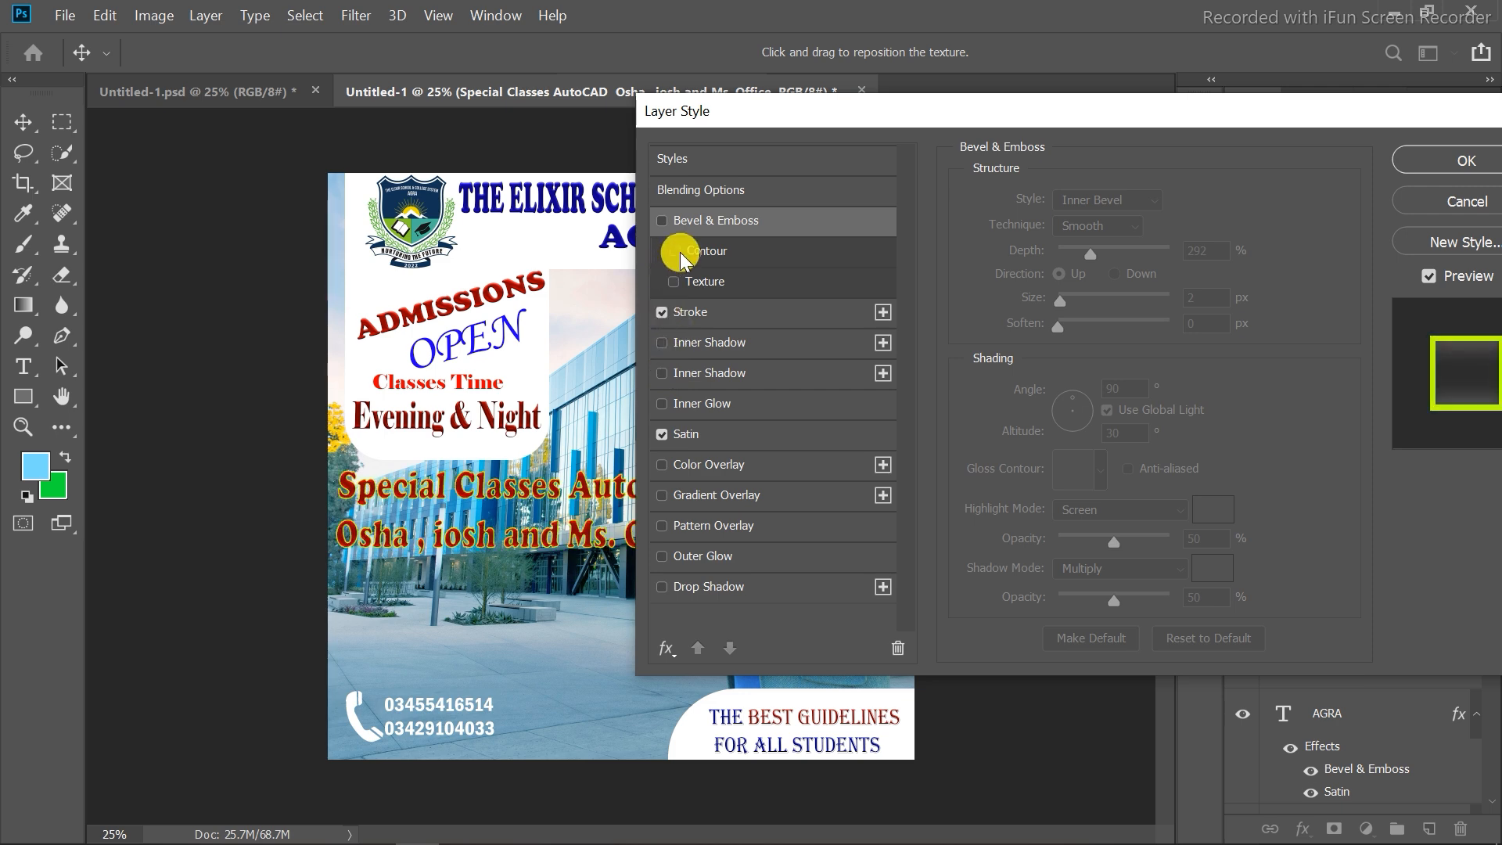
pyautogui.click(673, 251)
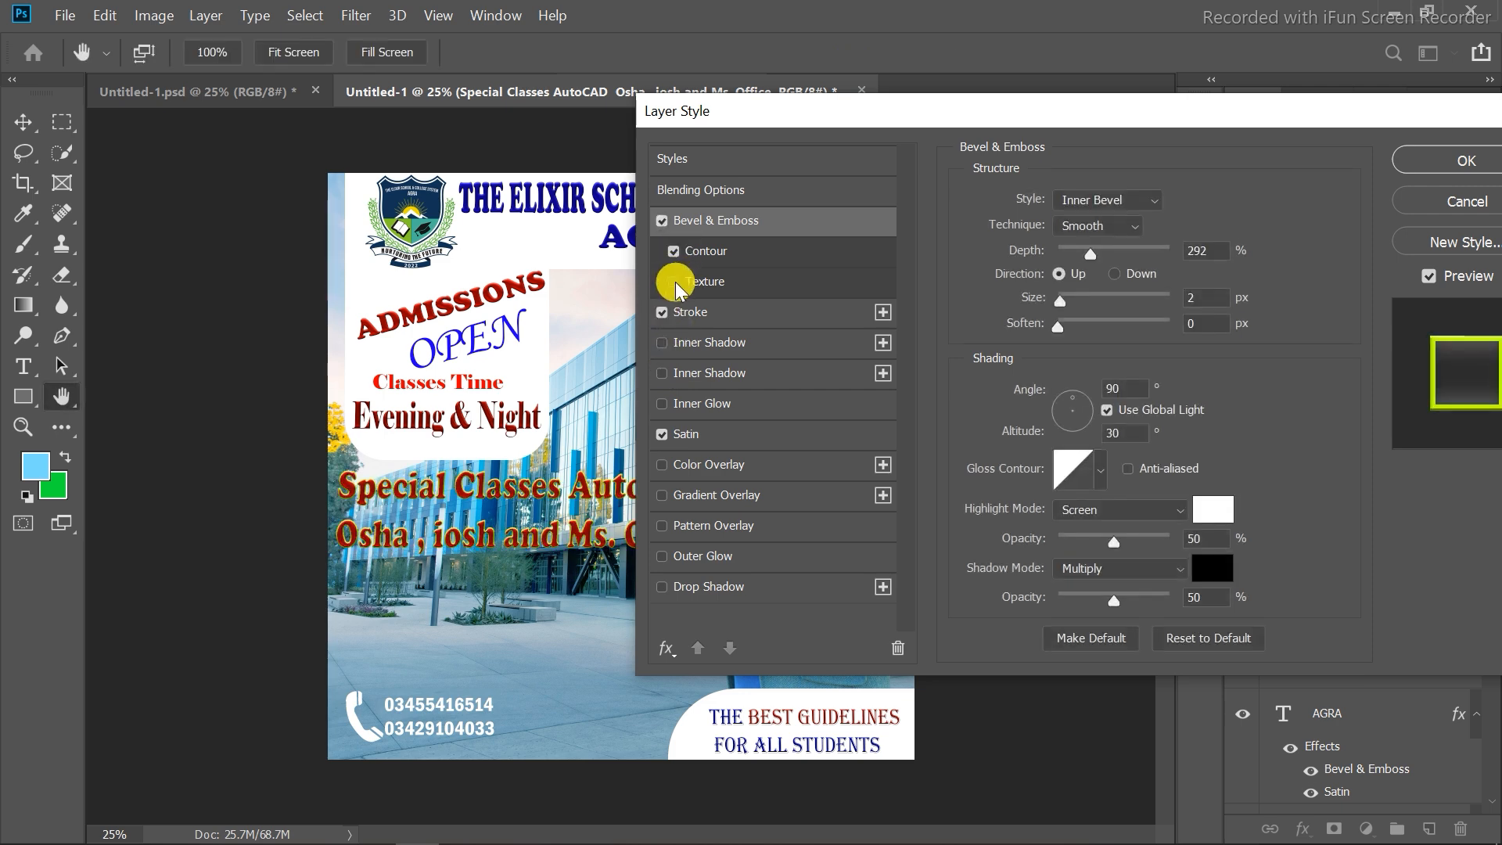
pyautogui.click(675, 282)
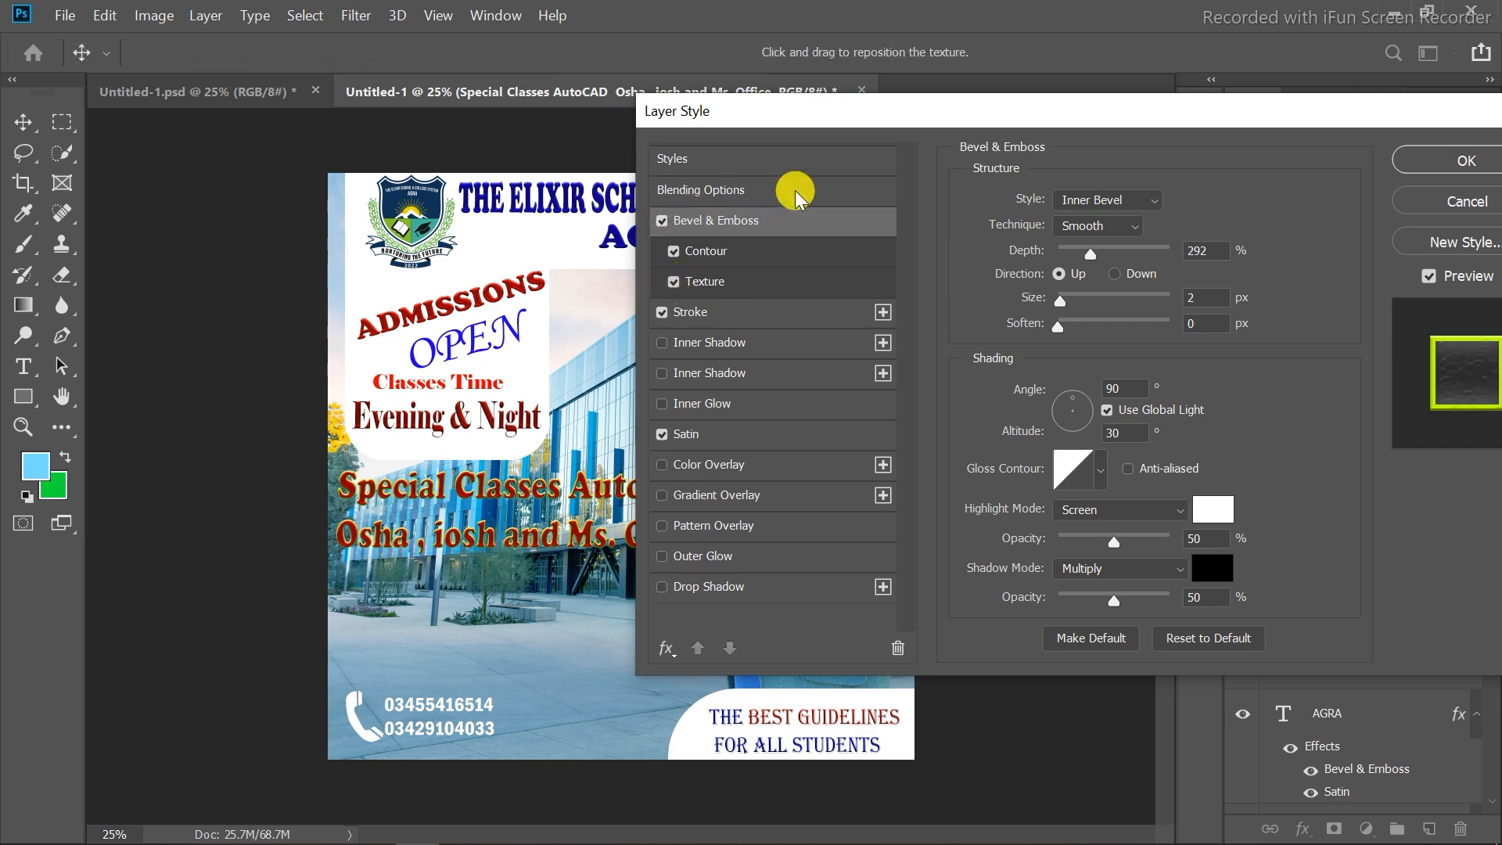
pyautogui.click(1464, 159)
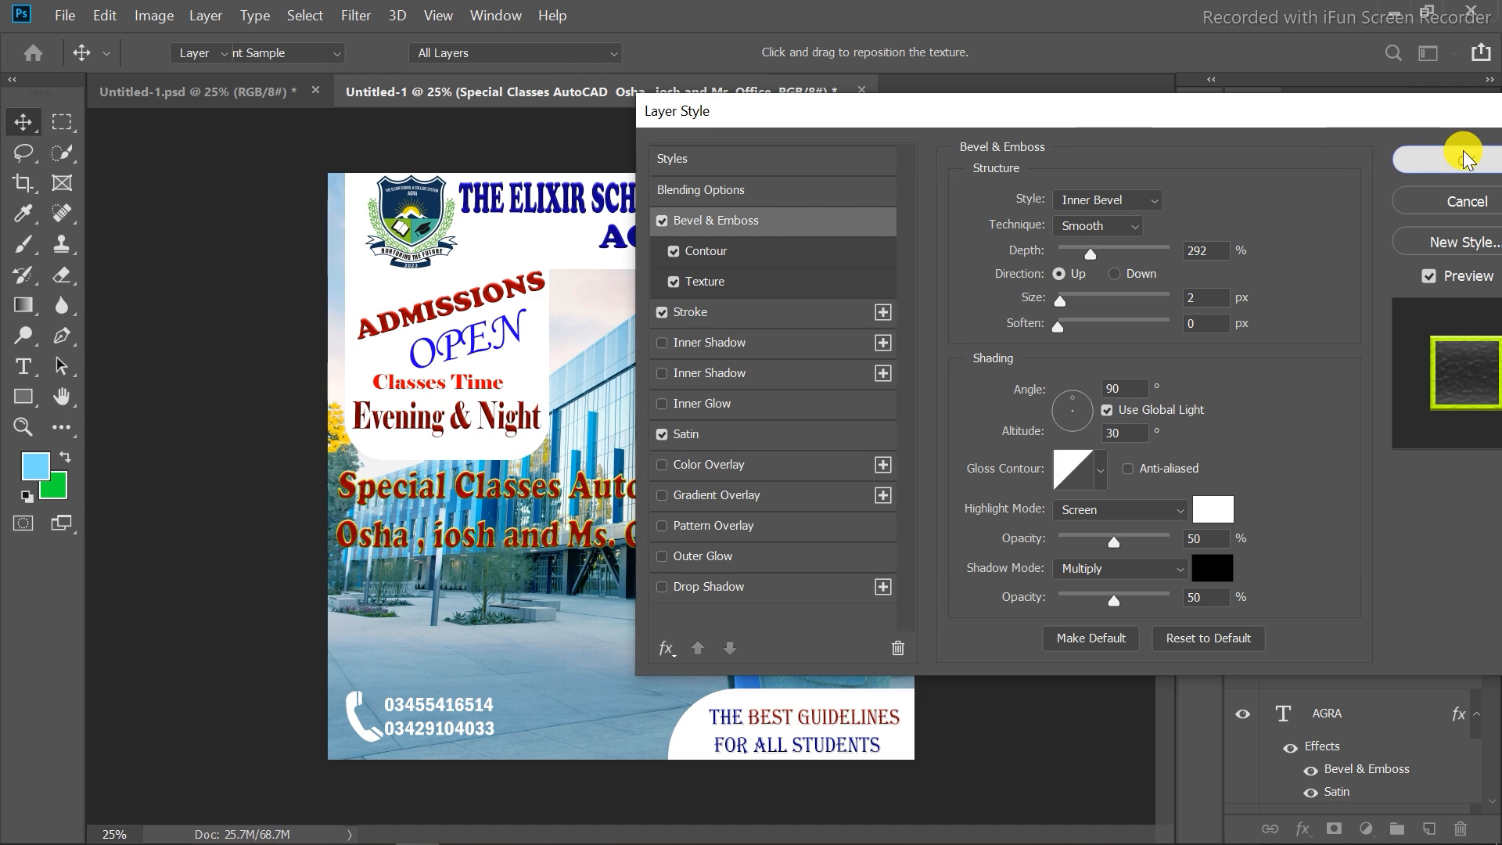